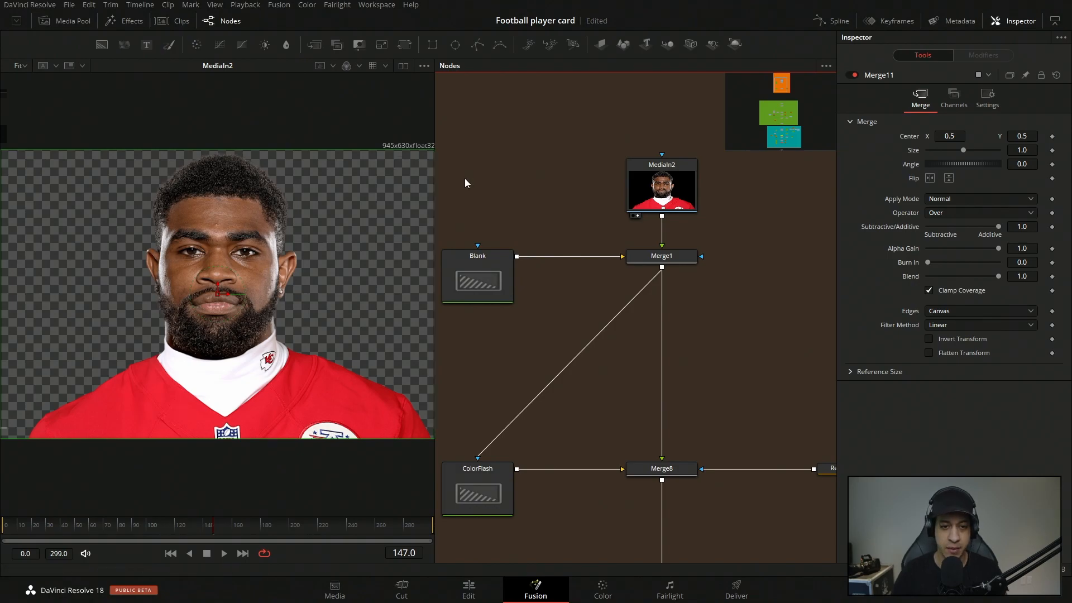
Compare the Merge1 player composite with the masked ColorFlash background by loading each one in the viewer.
drag(682, 259, 408, 208)
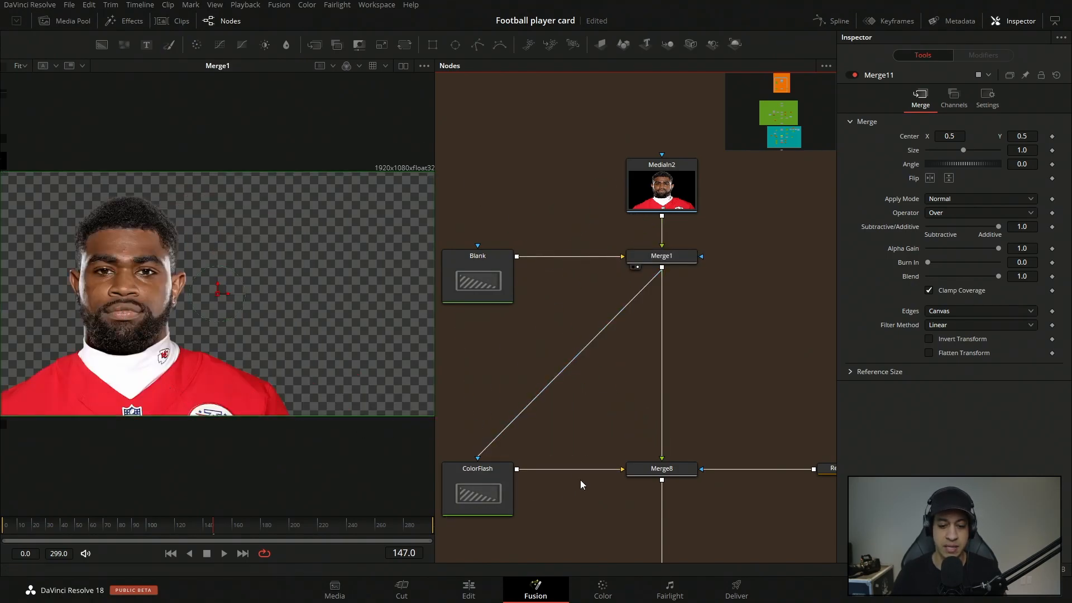
scroll(580, 480, down, 4)
key(1)
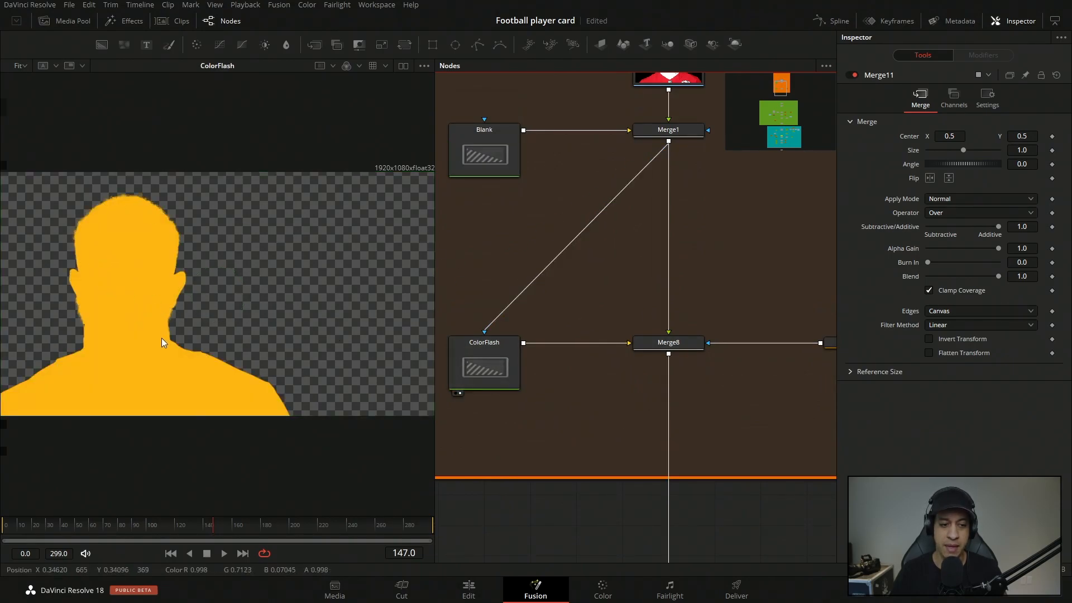
drag(670, 130, 281, 246)
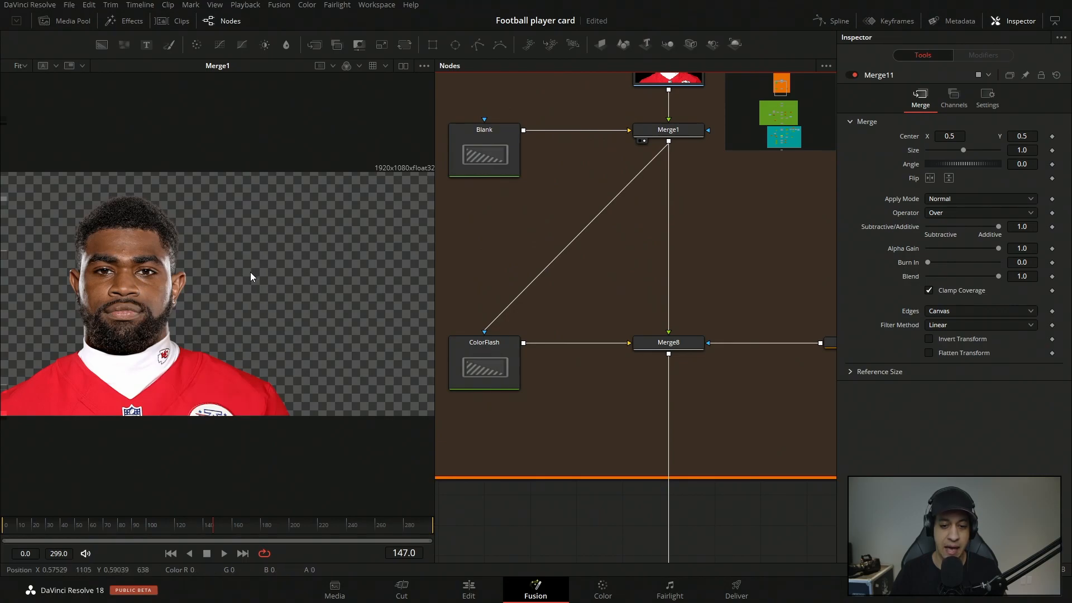
Disconnect the mask from the ColorFlash background, reconnect Merge1's output as its mask, and save the project.
click(456, 393)
click(483, 366)
drag(484, 331, 456, 326)
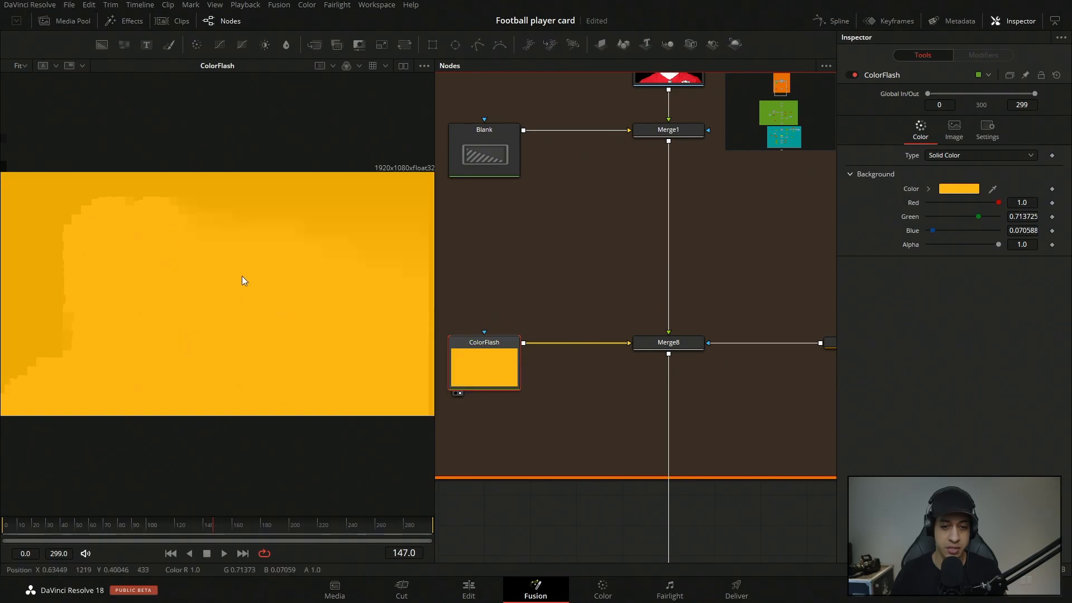
drag(668, 141, 483, 371)
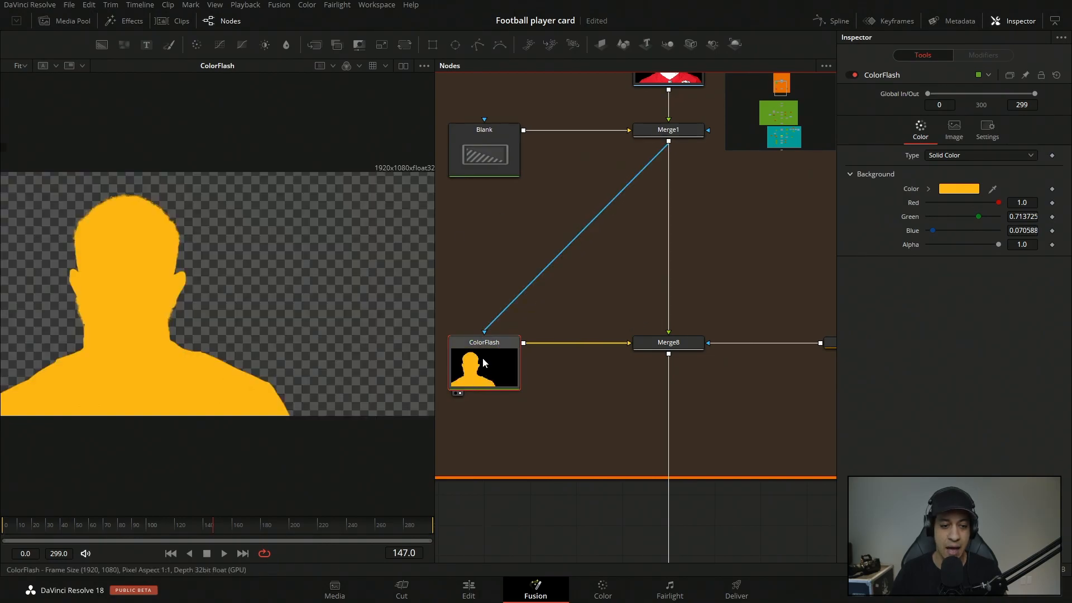
key(ctrl+s)
Select the Rectangle1 mask feeding Merge8 and scrub to frame 38 to examine its animated center position.
drag(622, 533, 475, 512)
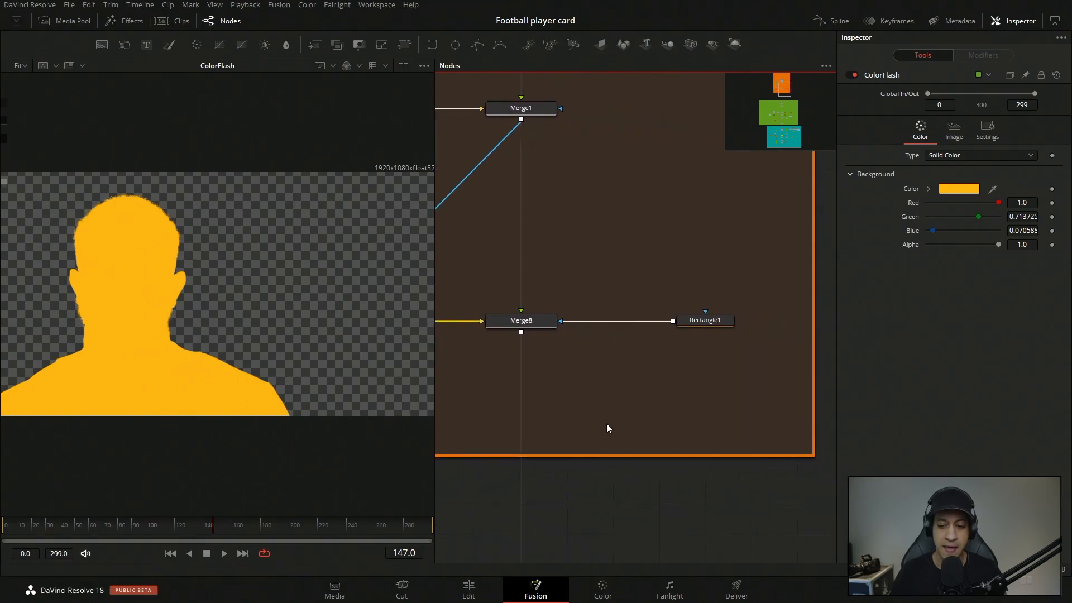
click(716, 322)
drag(82, 526, 52, 533)
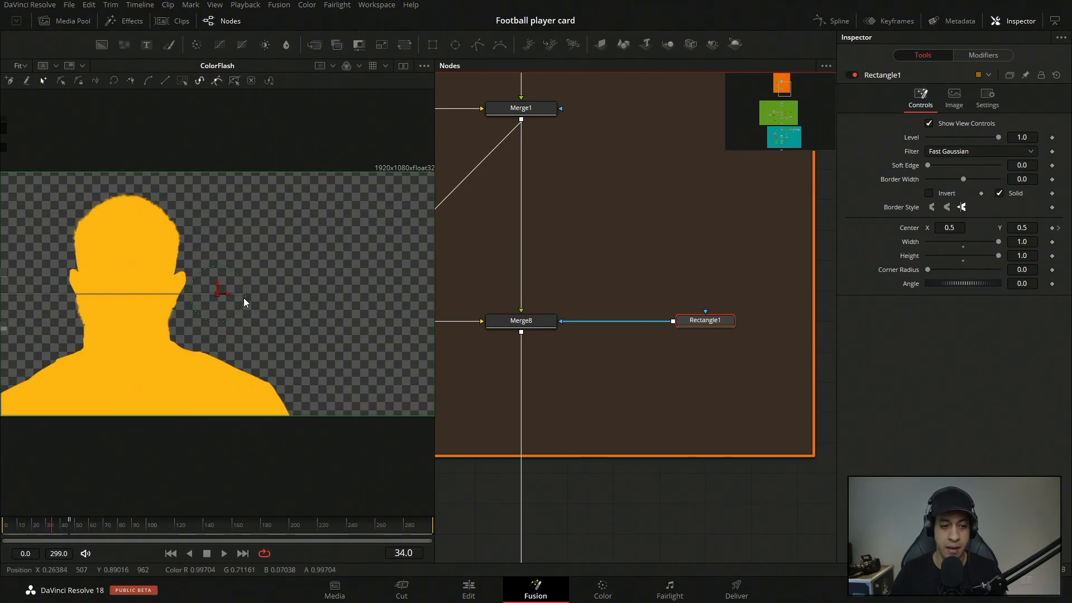
scroll(238, 340, down, 3)
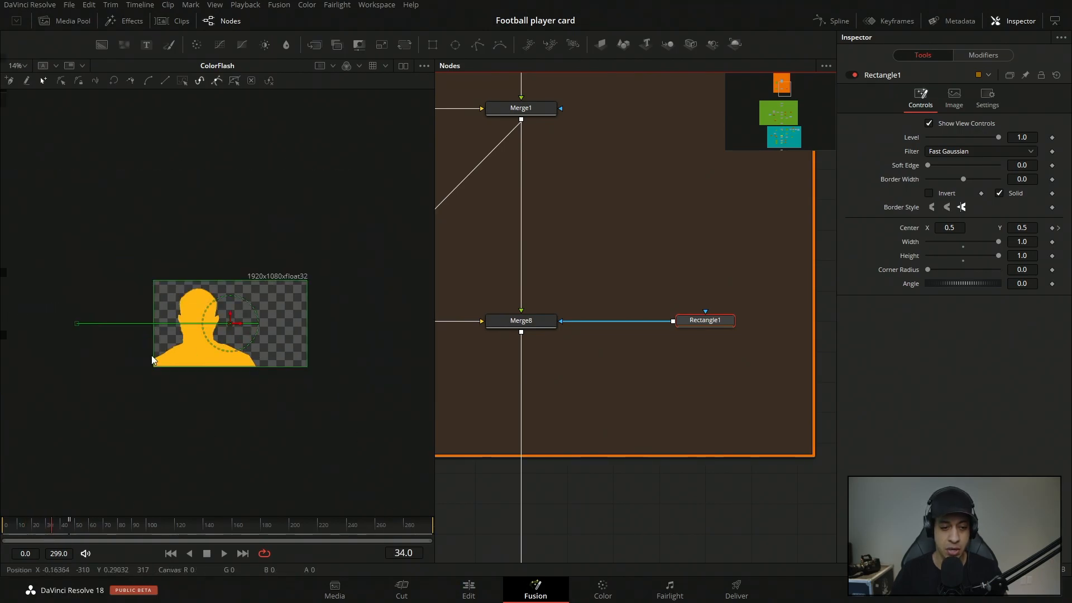
drag(67, 529, 58, 534)
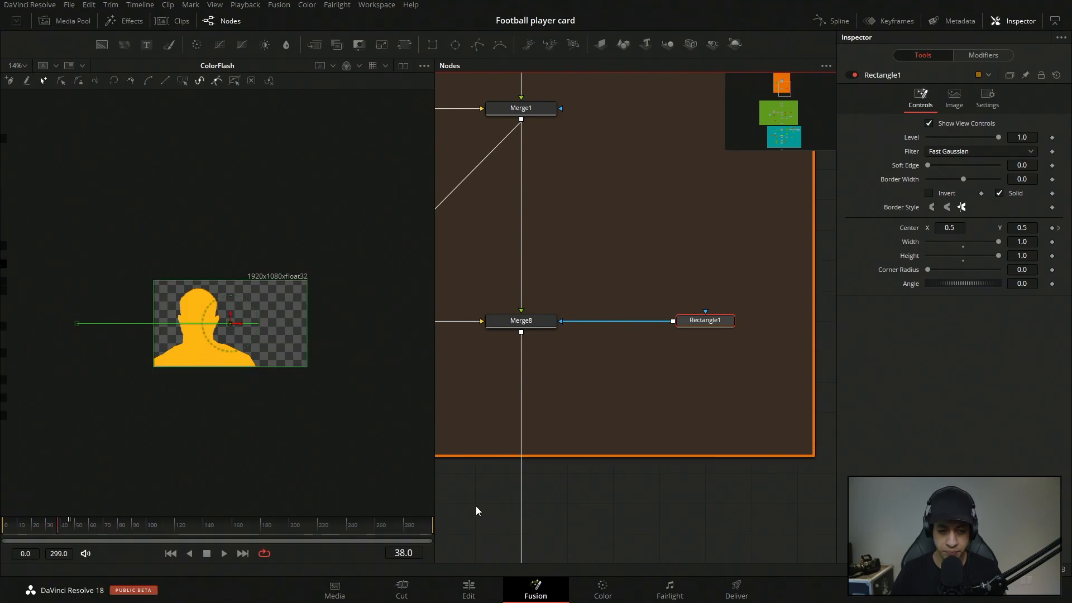
scroll(480, 507, down, 10)
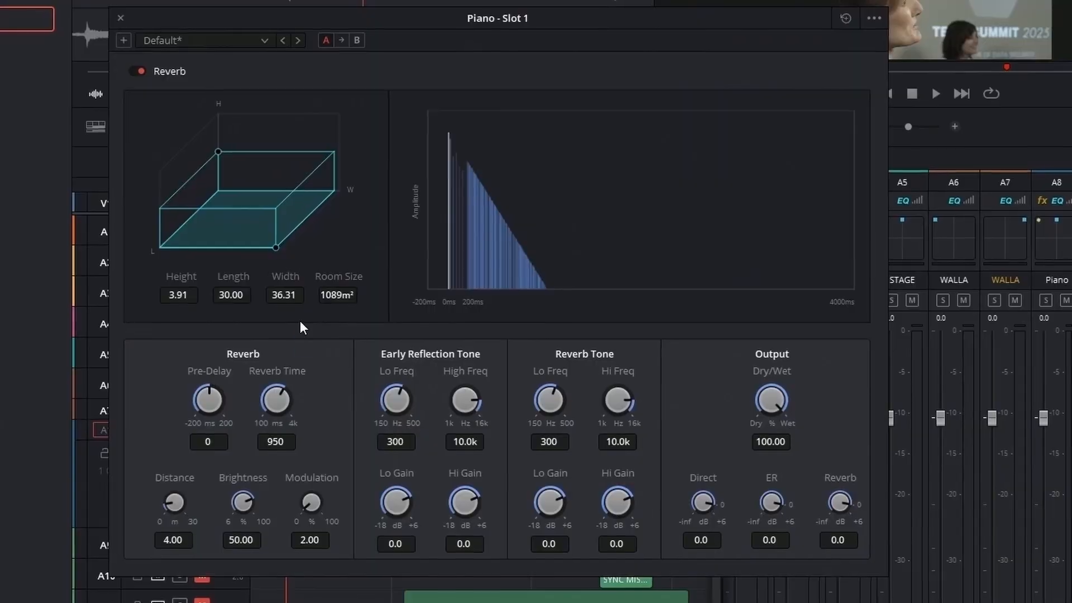
click(179, 43)
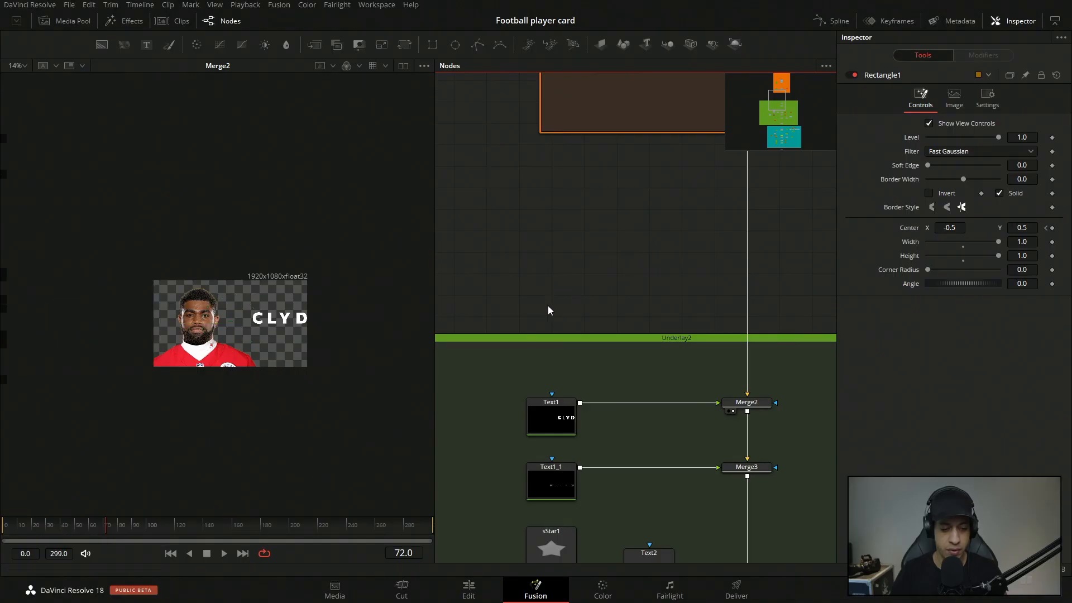
Select the Text1 node feeding Merge2 and scrub to frame 85 to preview the title's animation.
scroll(548, 310, down, 3)
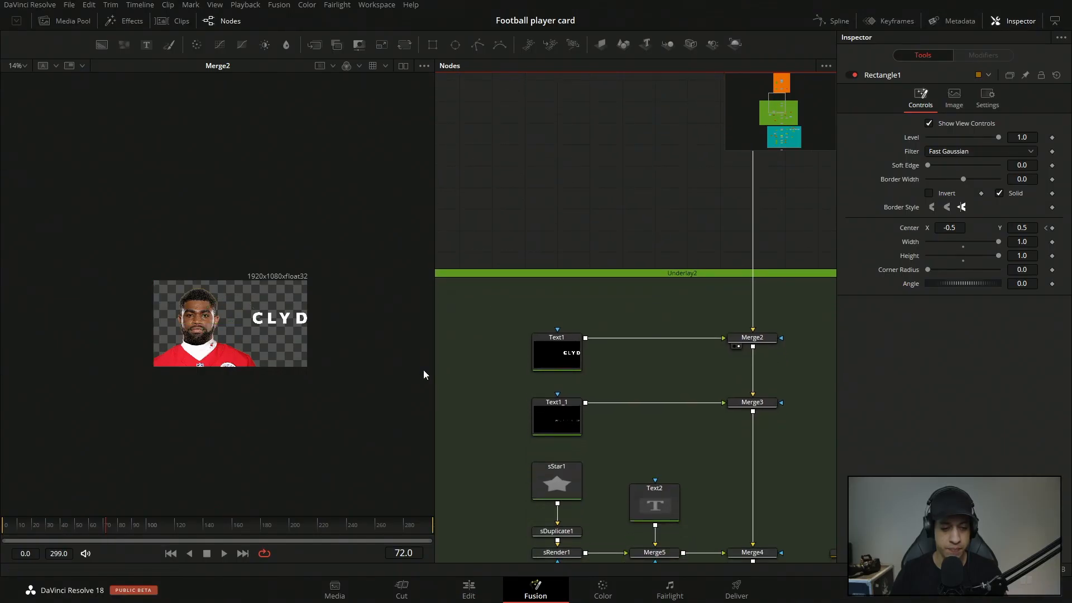
scroll(695, 240, down, 3)
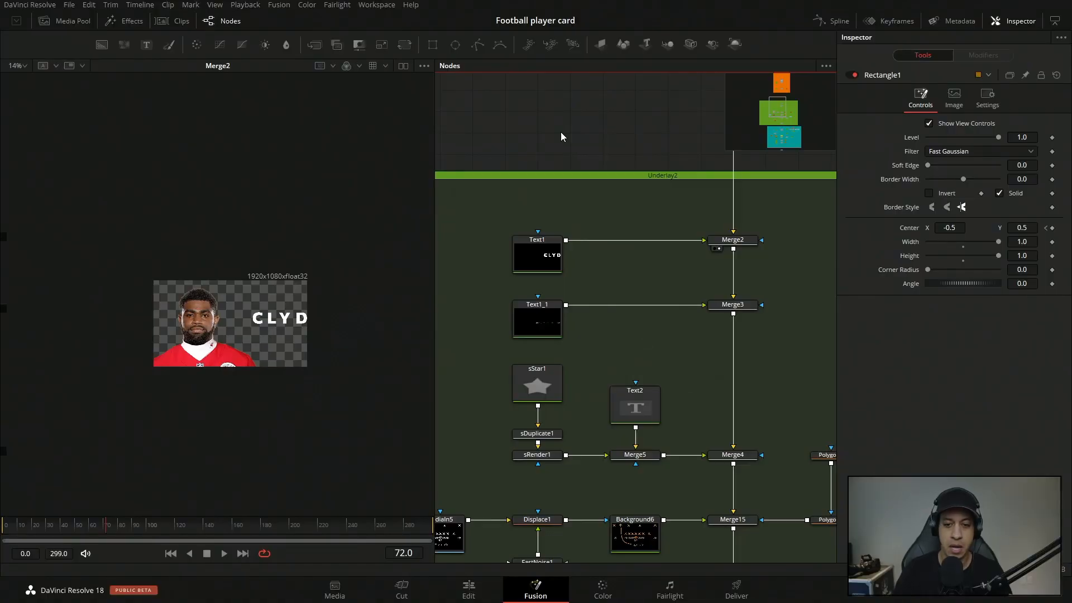
click(515, 252)
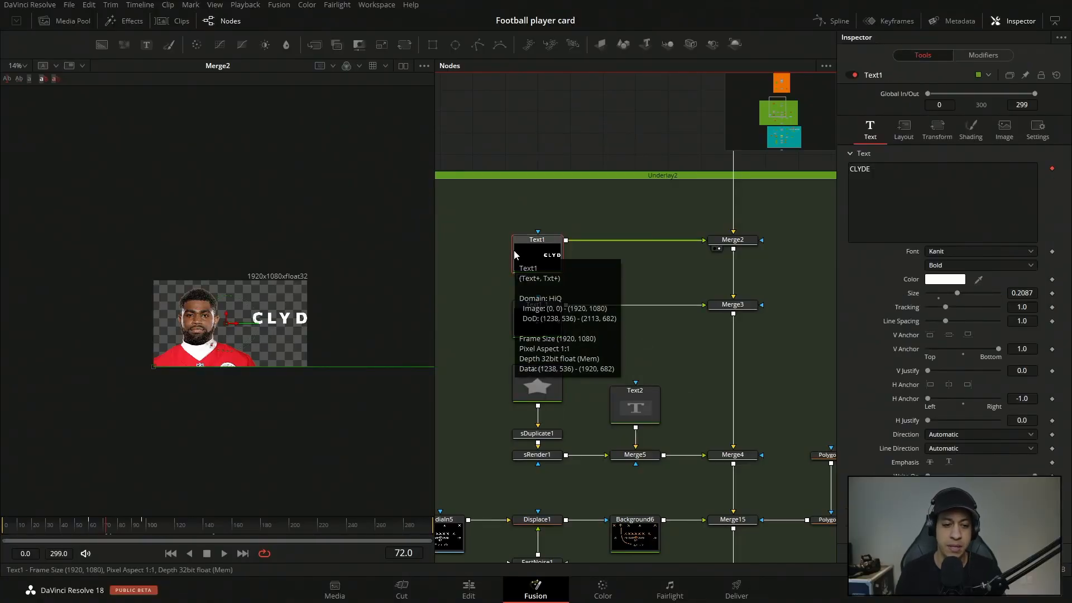
click(110, 529)
drag(110, 528, 126, 535)
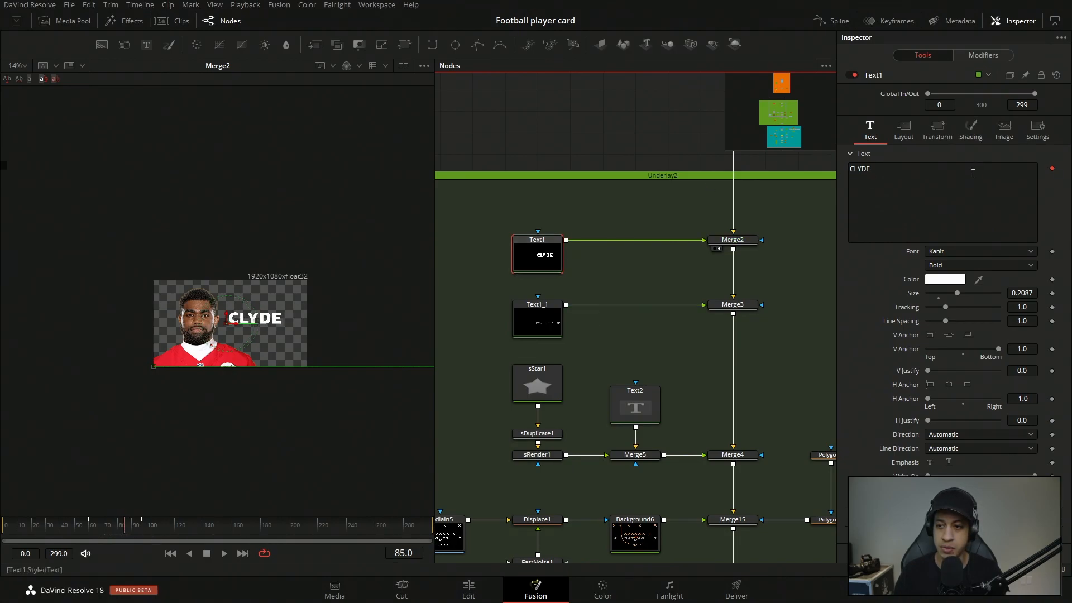
Check which modifiers Text1's text field offers and review the timing settings of its Follower1 modifier.
right_click(898, 199)
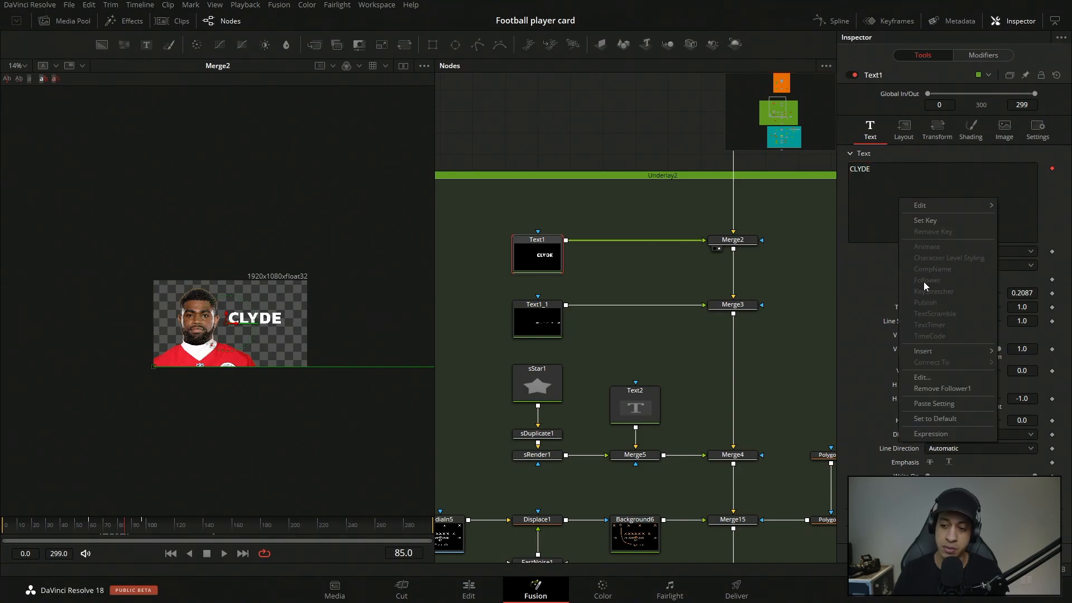
click(860, 275)
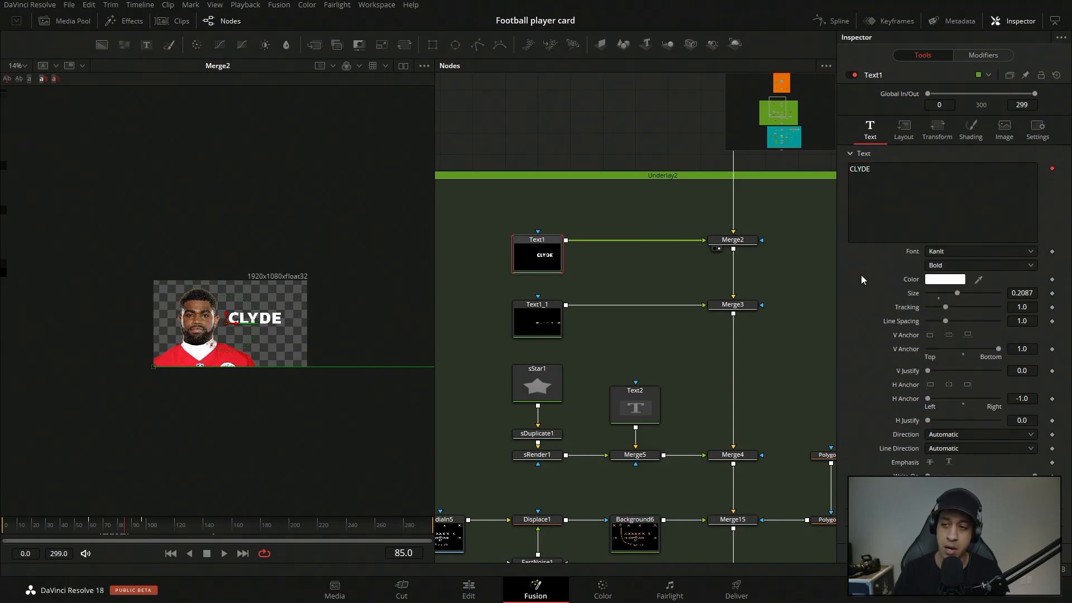
click(986, 54)
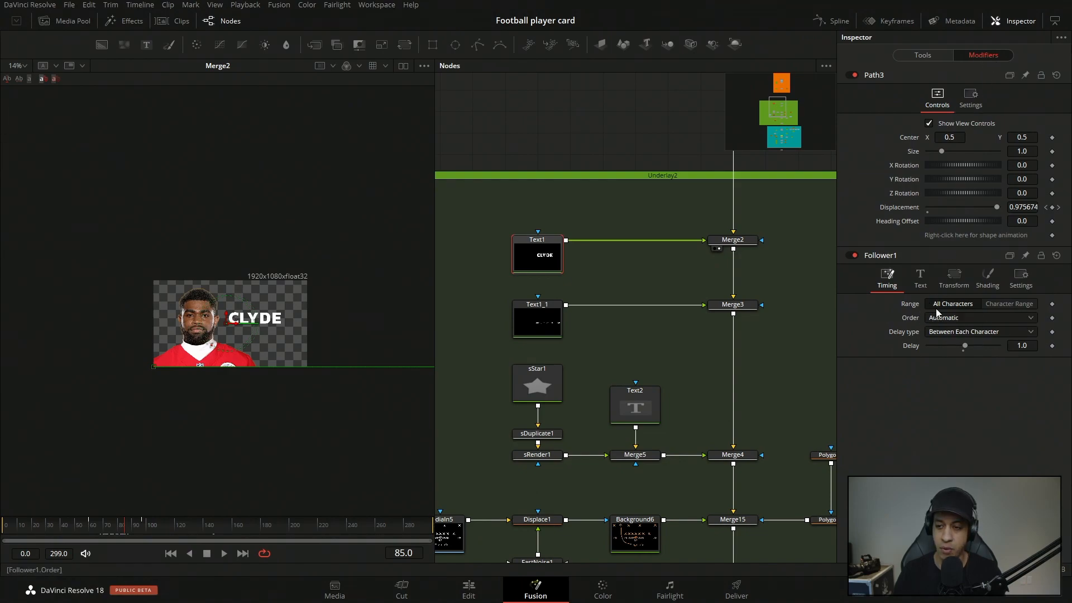
click(887, 76)
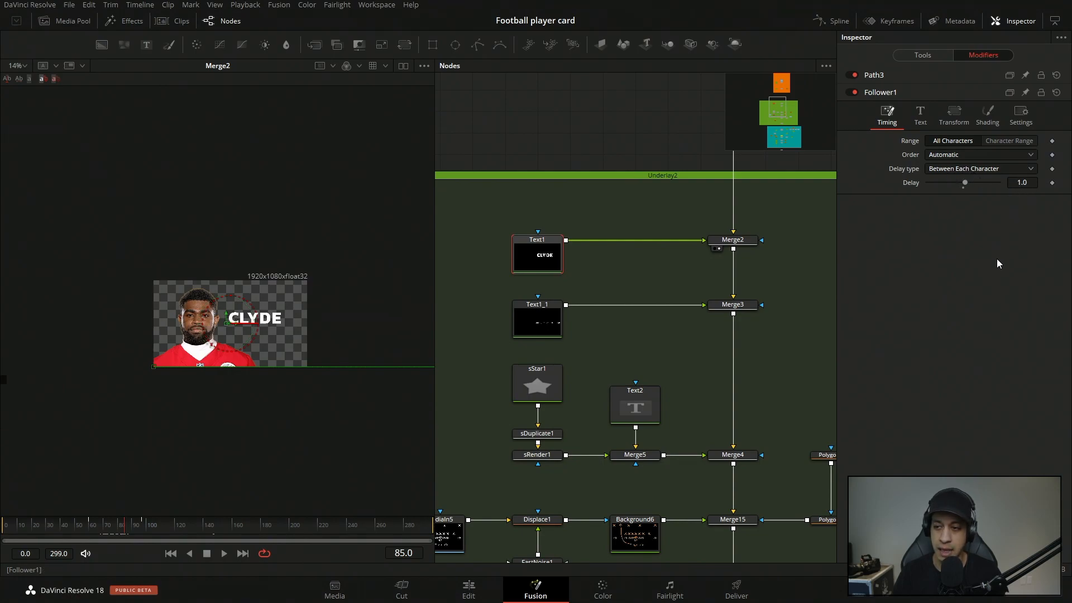
Examine Follower1's shading properties and position offset on Text1, together with the Path3 displacement that drives them.
click(986, 128)
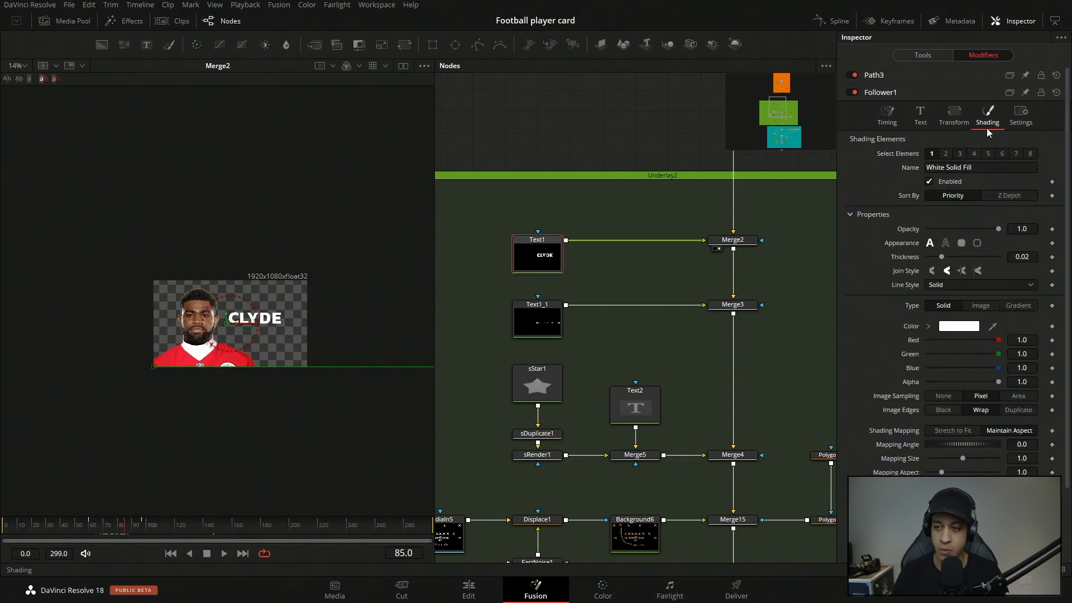
scroll(1026, 139, down, 2)
scroll(954, 335, down, 1)
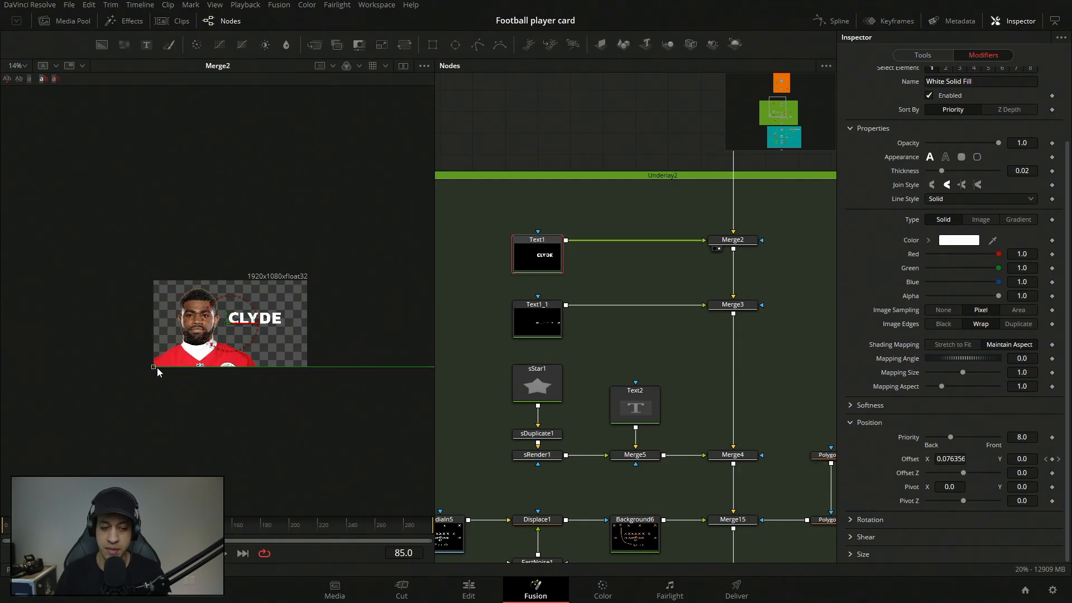
scroll(968, 286, up, 3)
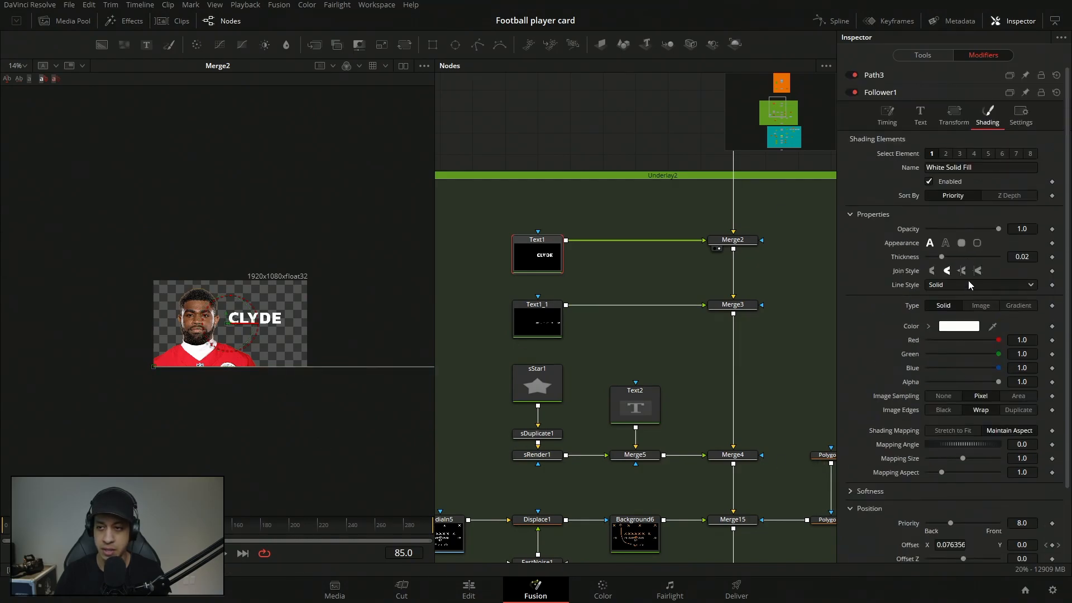
click(896, 75)
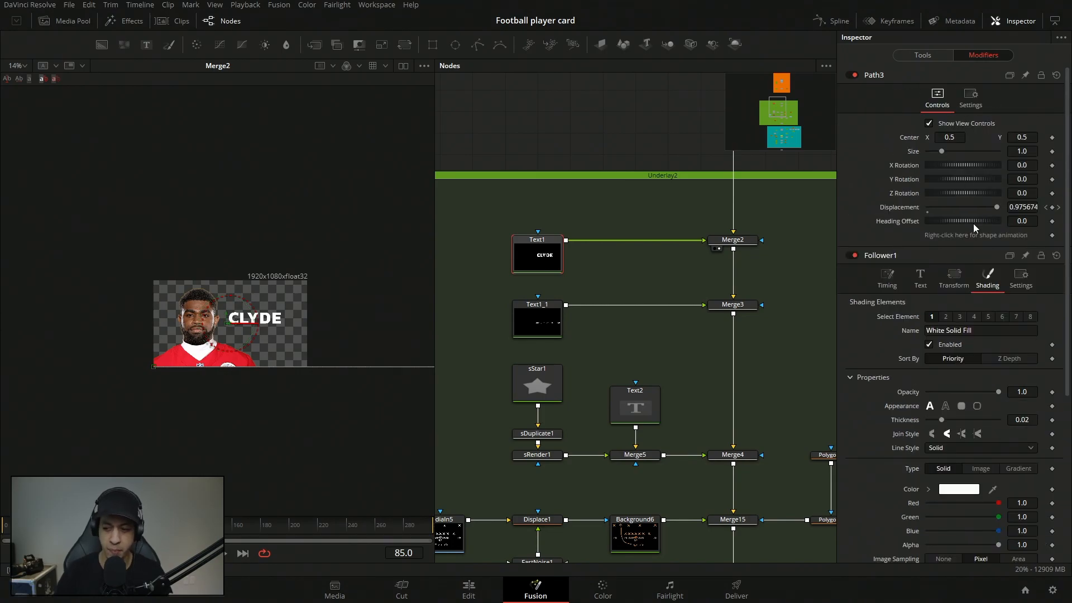
scroll(974, 245, down, 5)
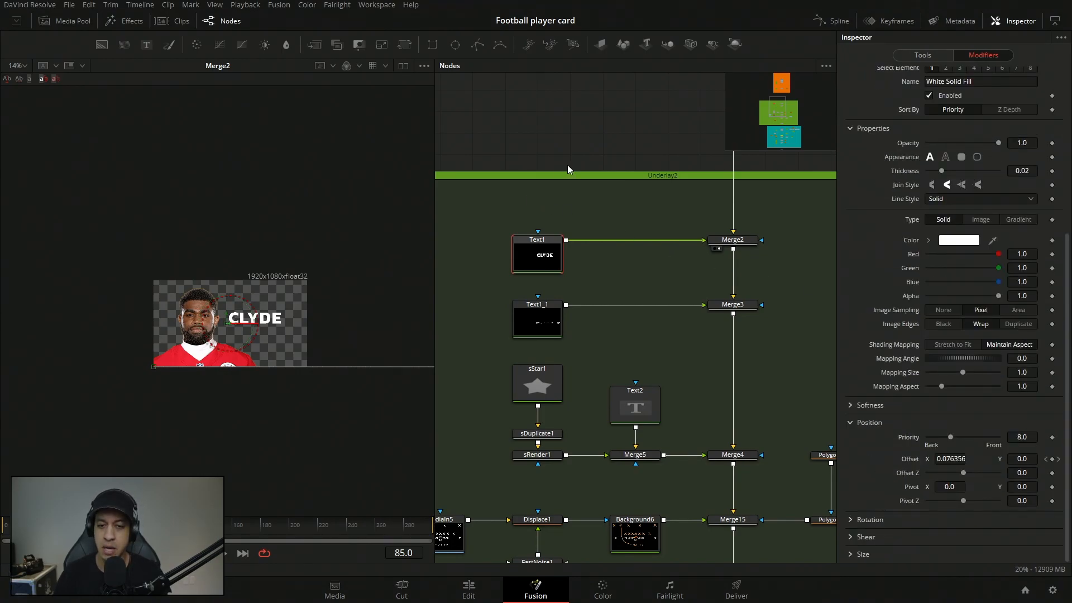
Load the Text1_1 node in the viewer and examine its outlined title and text settings up close.
scroll(567, 167, down, 3)
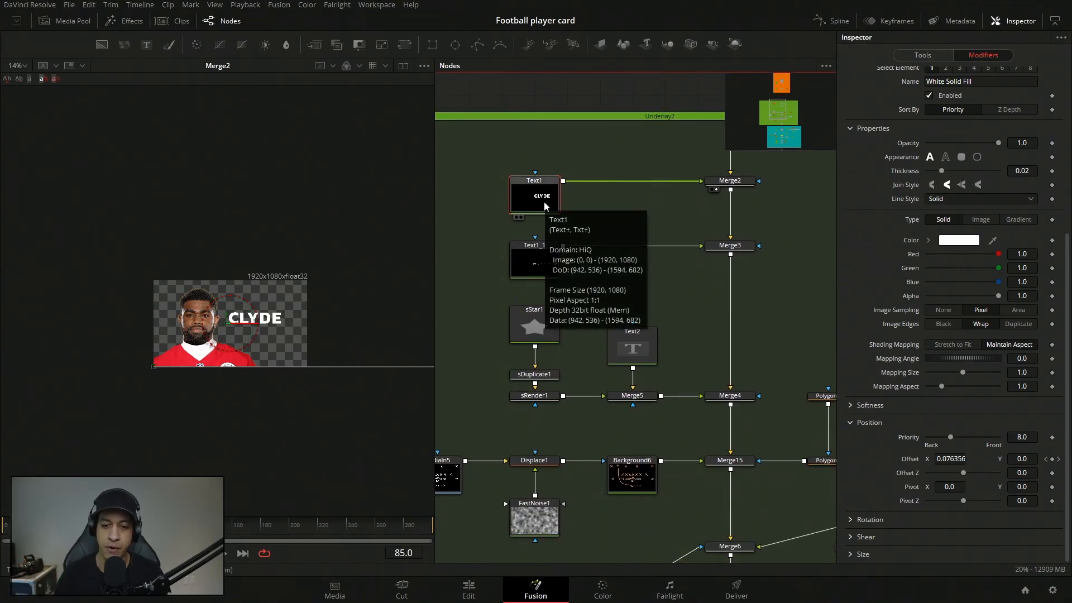
click(517, 260)
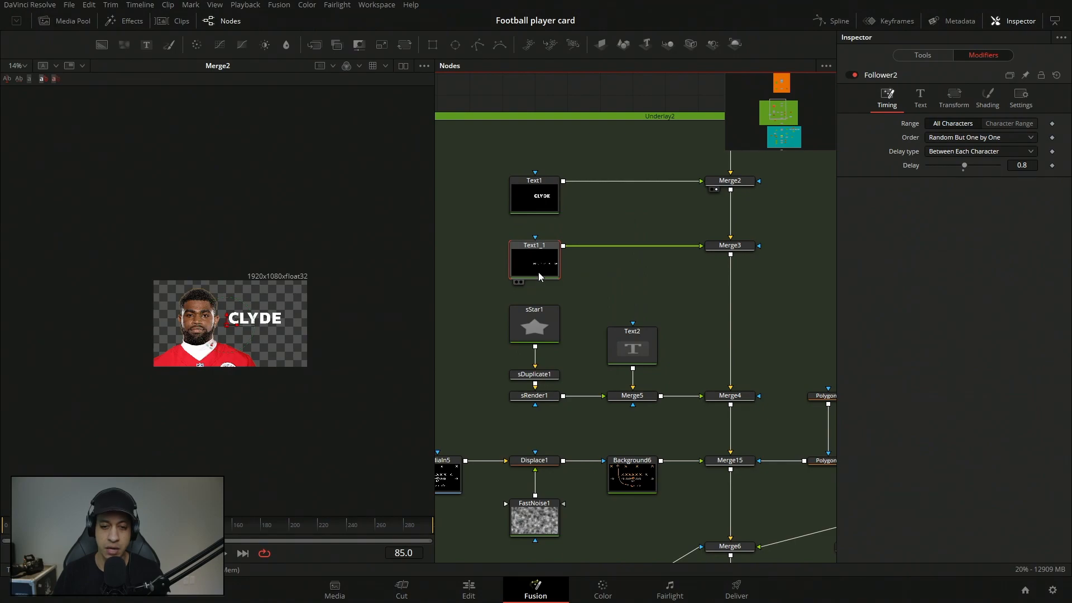
drag(532, 270, 390, 284)
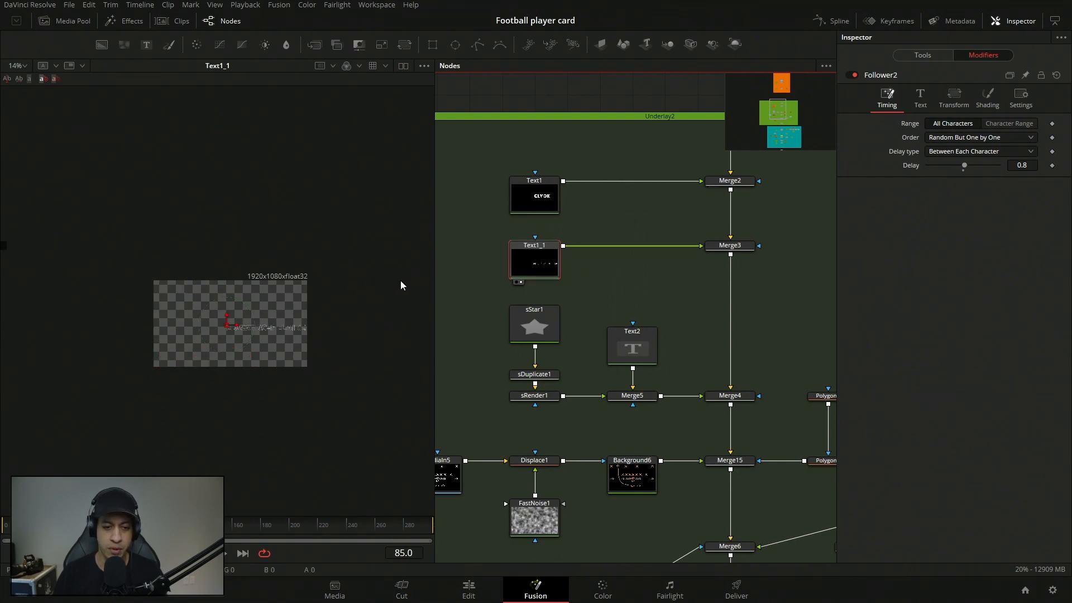
click(922, 55)
scroll(272, 342, up, 3)
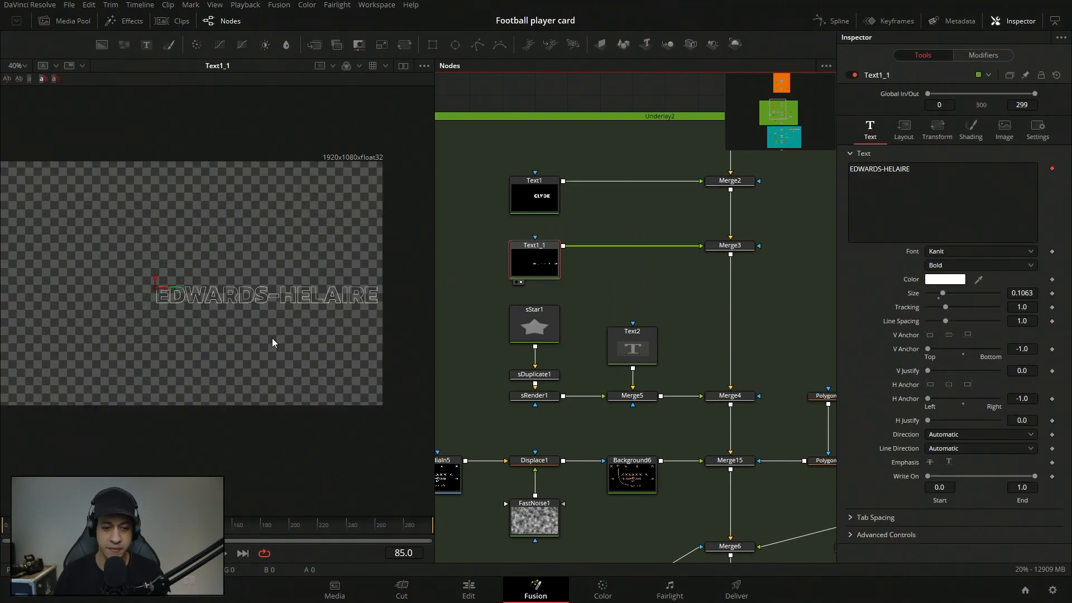
scroll(275, 334, up, 2)
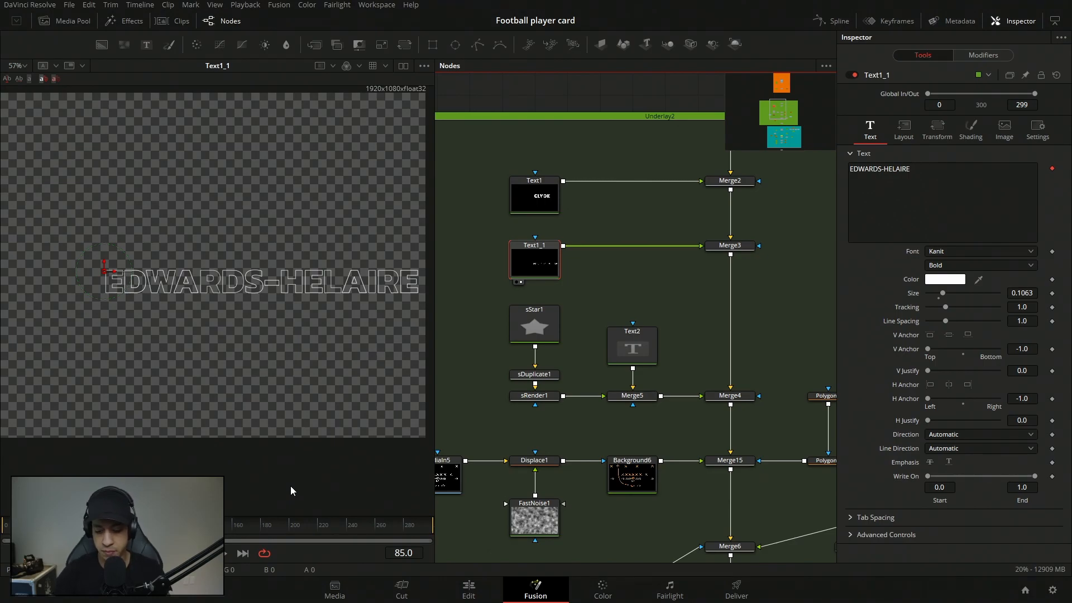
Scrub to frame 99 to preview Text1_1's fill animation and review the timing and shading of its Follower2 modifier.
drag(128, 531, 138, 531)
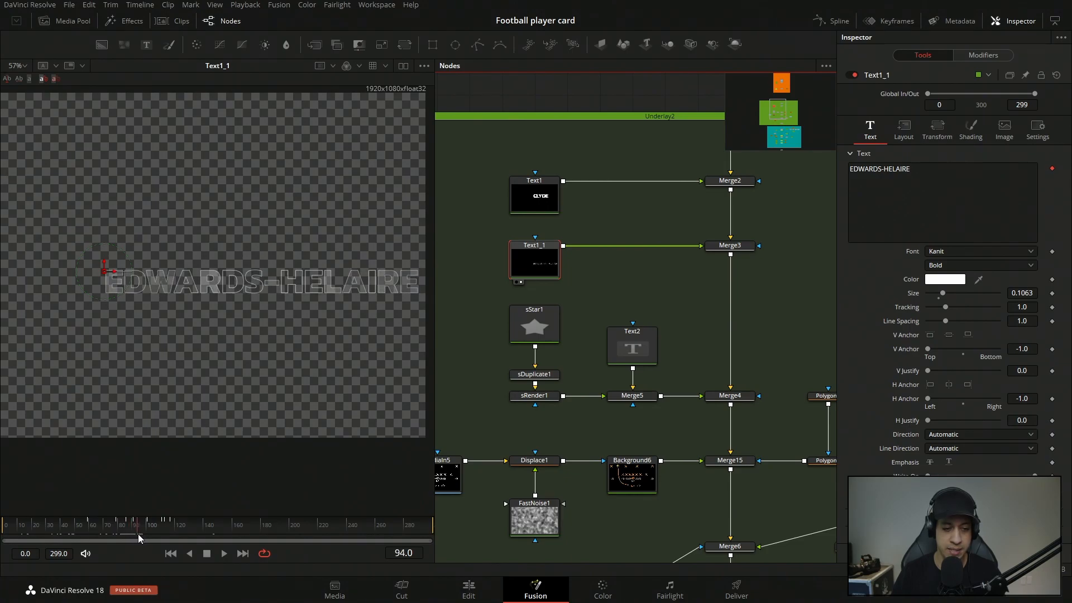
drag(140, 530, 145, 530)
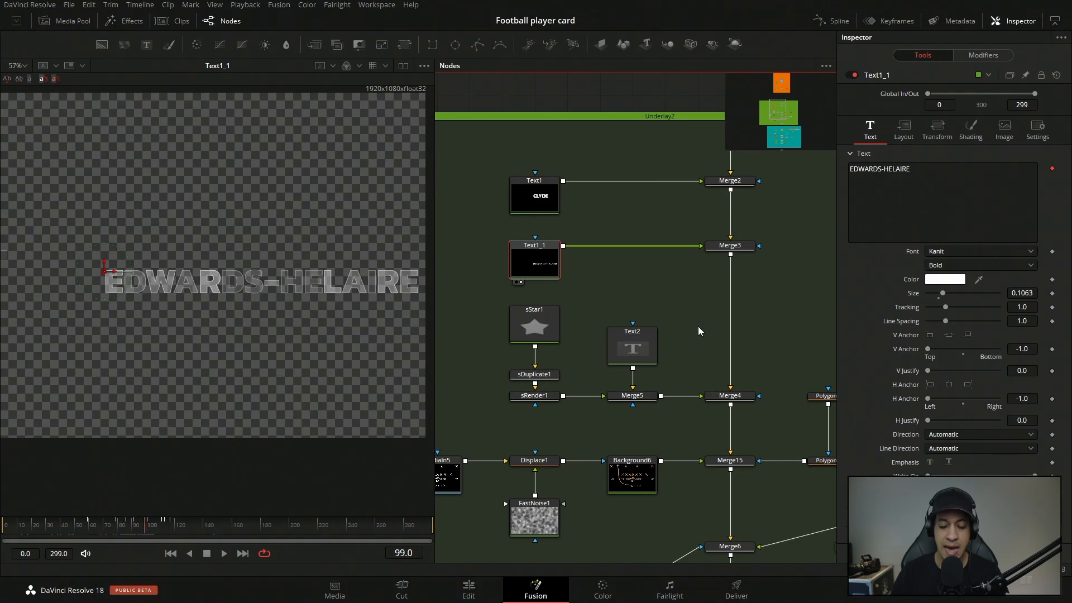
click(984, 57)
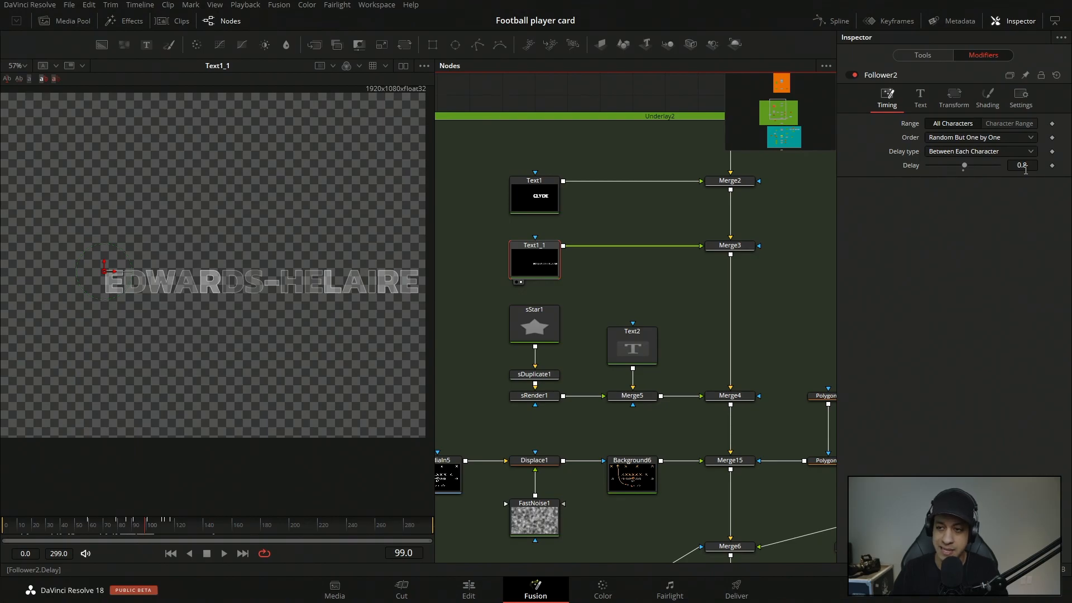
click(993, 101)
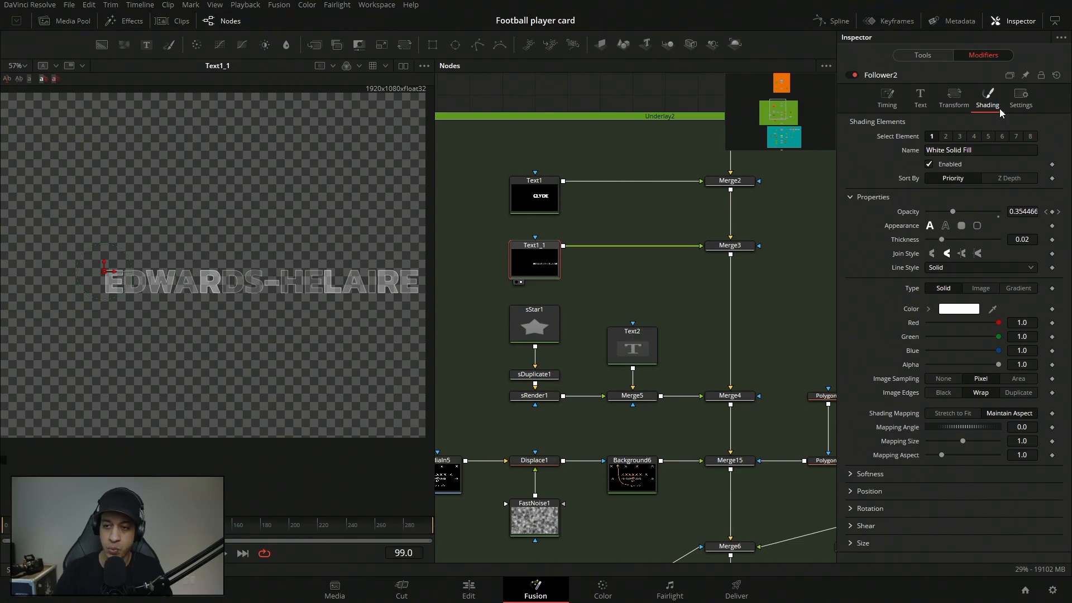
Show shading element 2, the Red Outline, in the Text1_1 node's own settings.
click(937, 54)
click(969, 139)
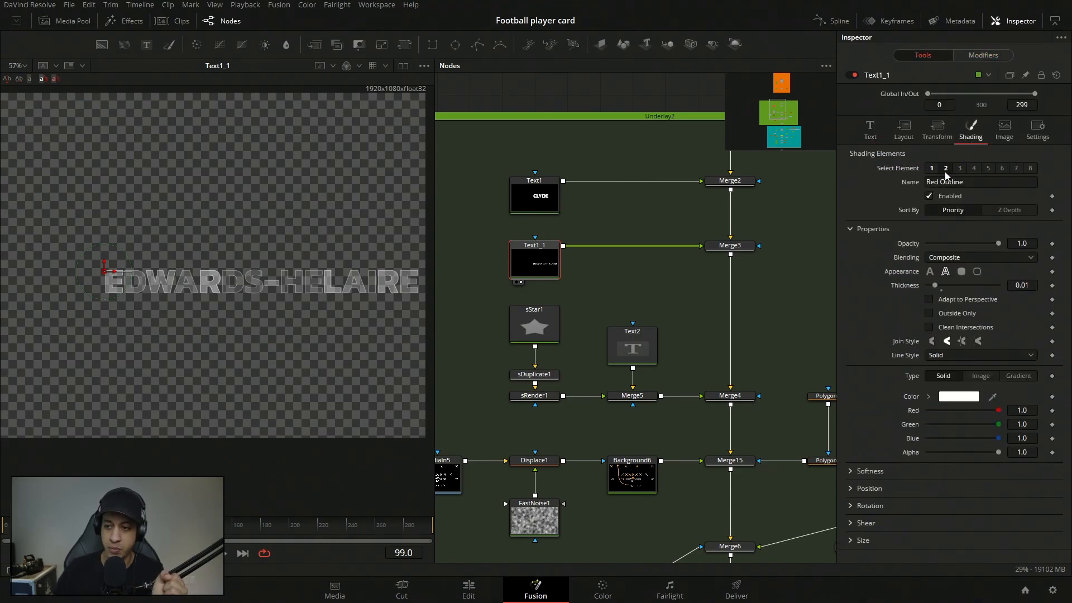
click(946, 171)
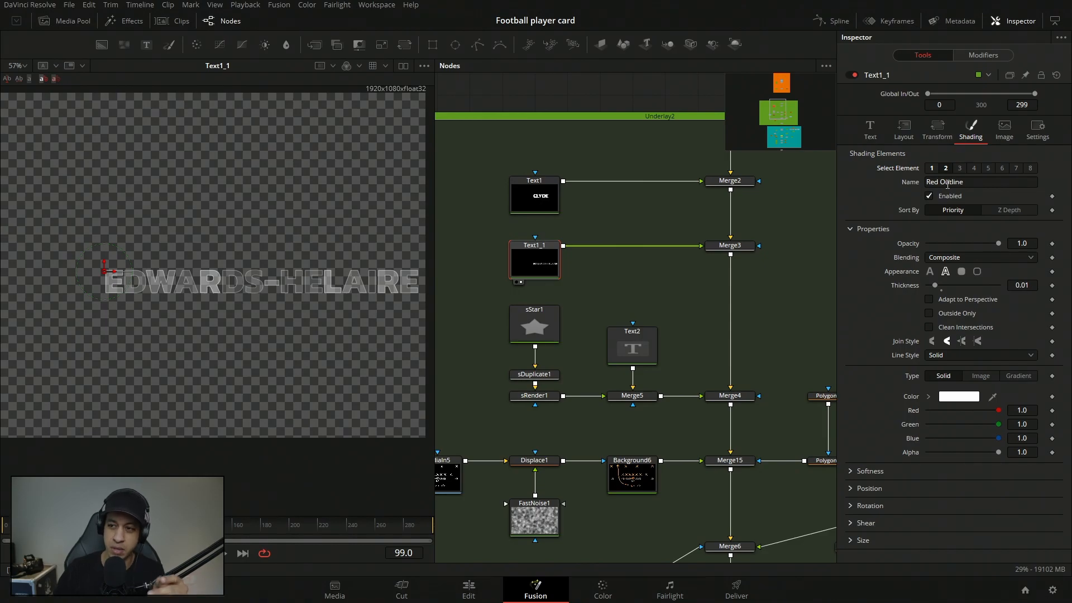
Review Follower2's White Solid Fill and Red Outline shading elements and display their Opacity curves in the Spline editor.
click(999, 57)
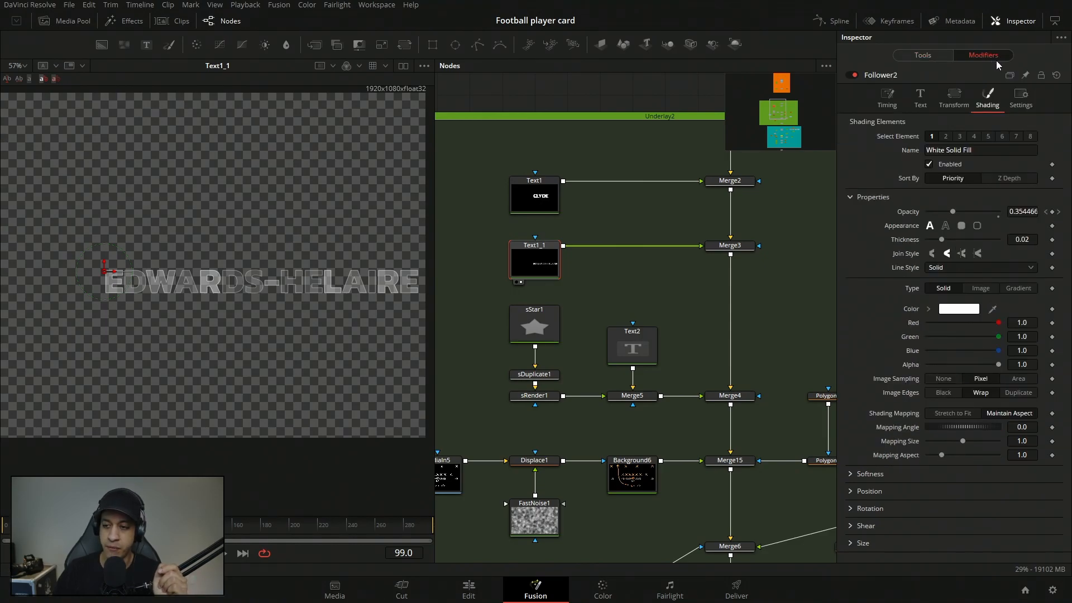
click(945, 136)
click(932, 136)
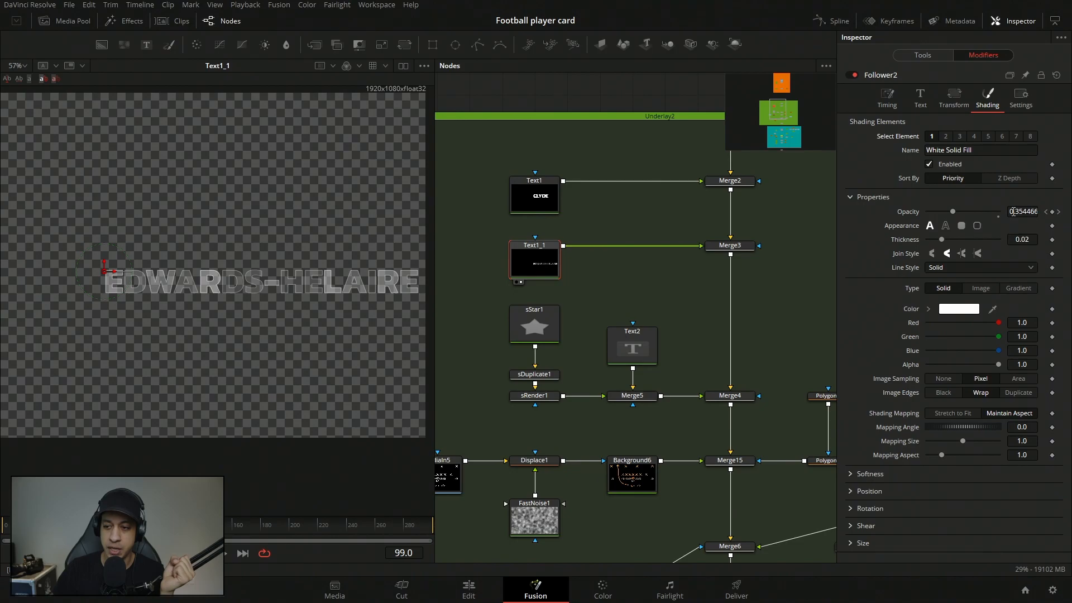
click(834, 20)
click(34, 349)
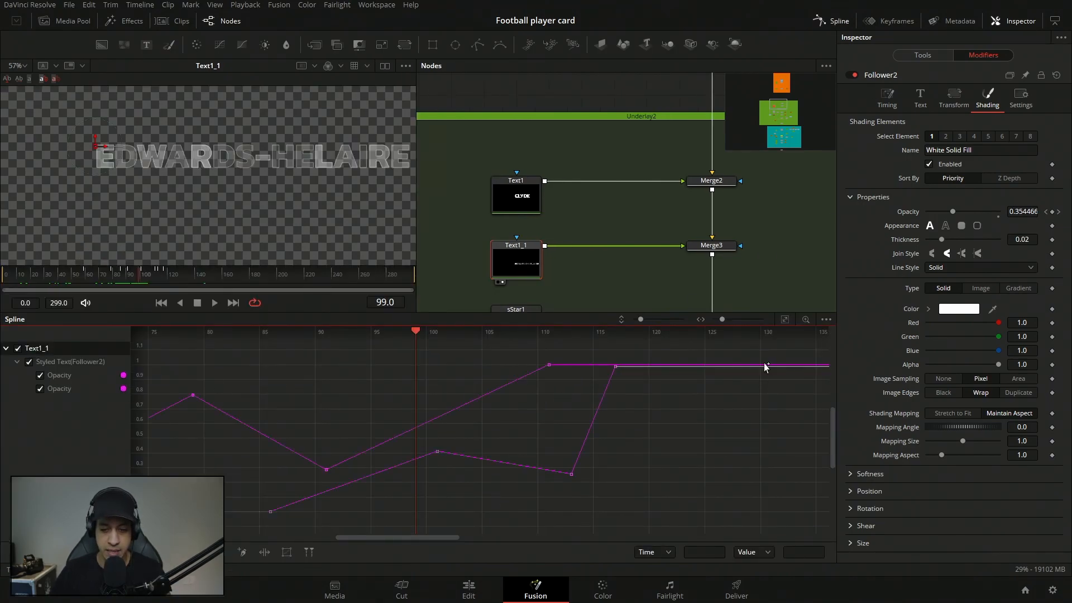
click(784, 320)
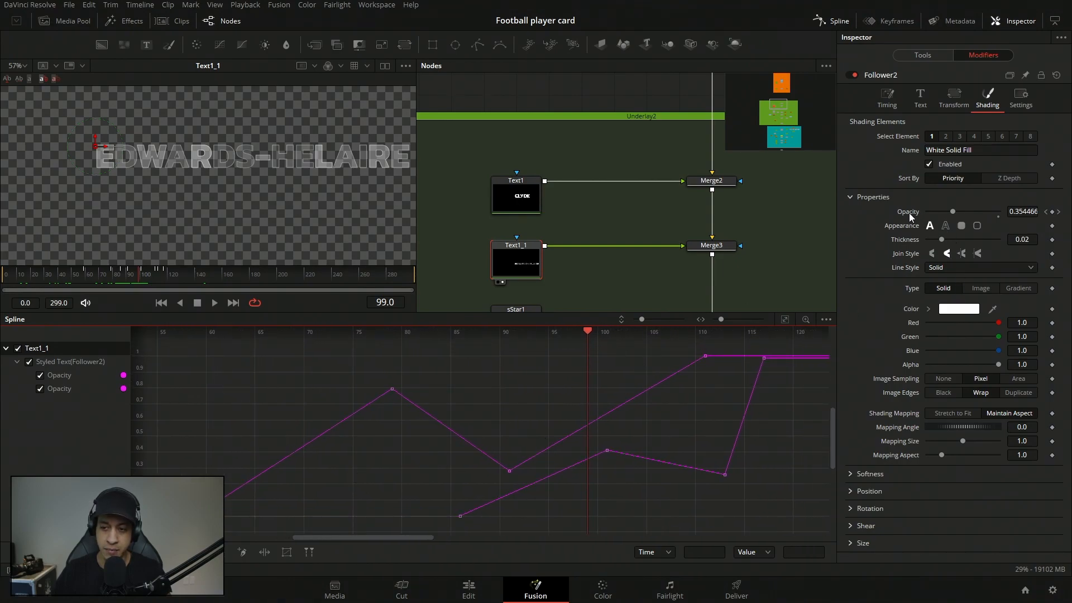
click(945, 137)
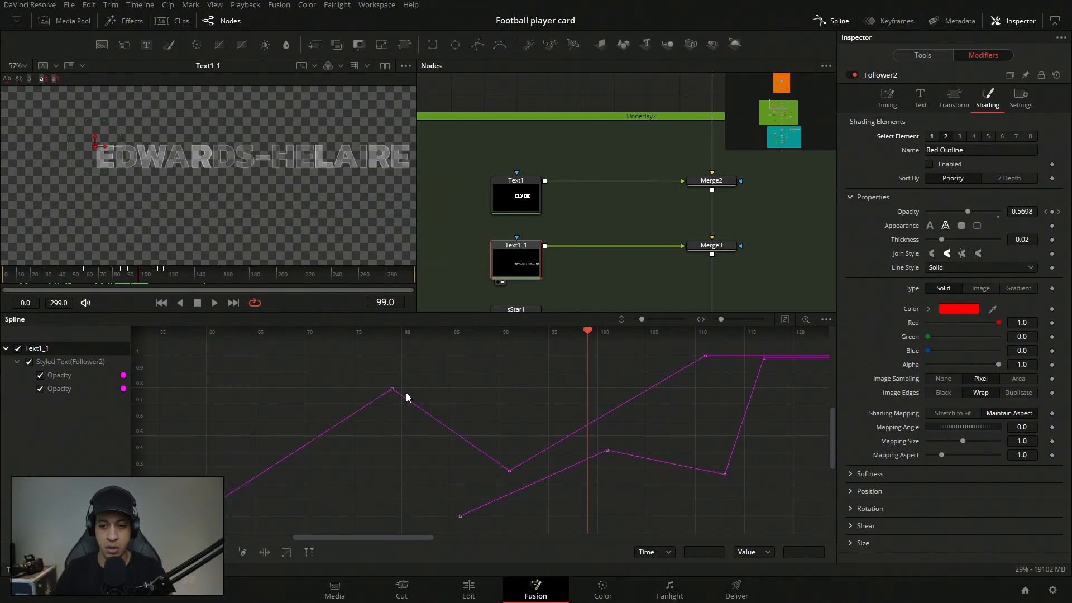
Load Merge3 in the viewer fitted to frame to check both title lines beside the player, and close the Spline editor.
click(924, 54)
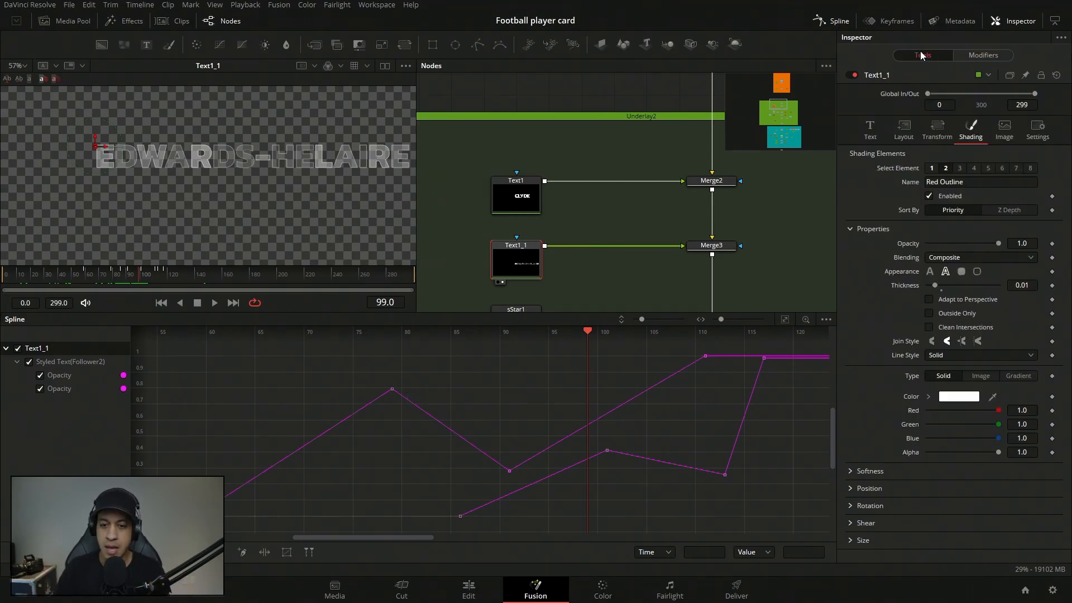
drag(654, 287, 602, 264)
click(645, 232)
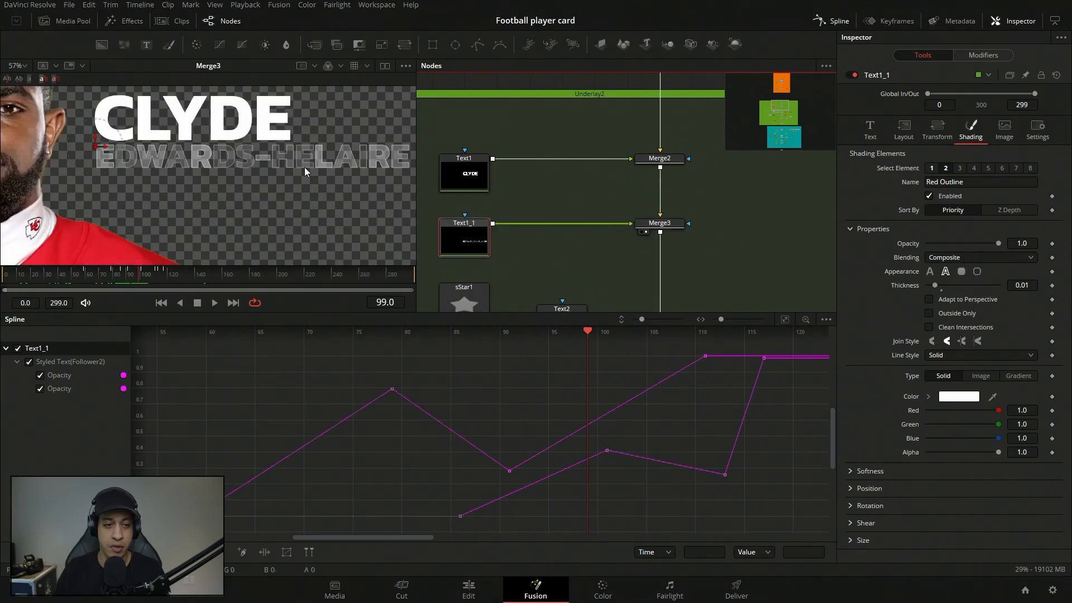
key(ctrl+f)
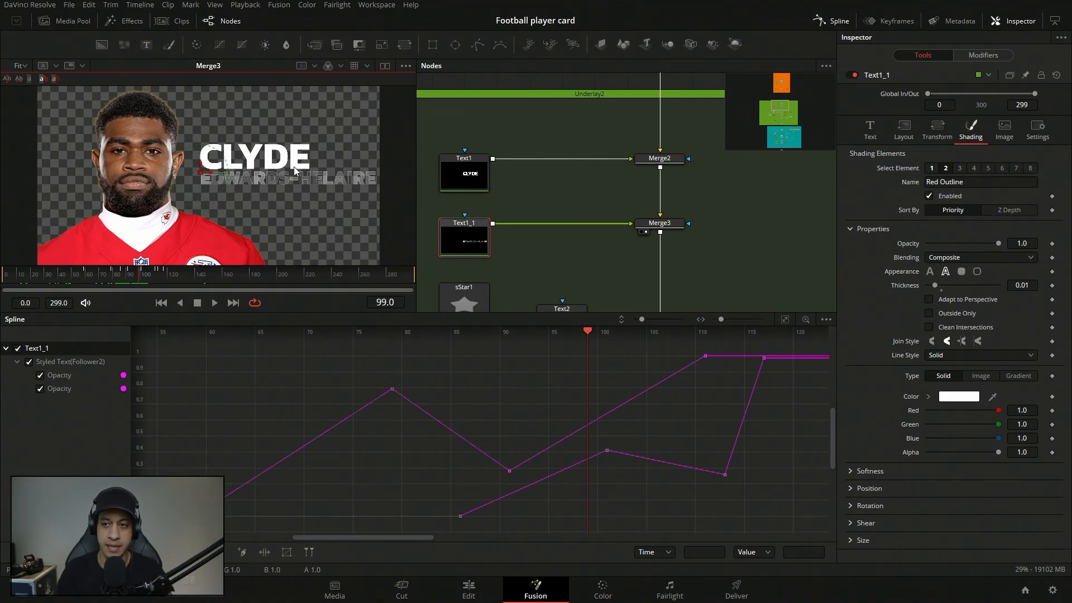
drag(559, 268, 563, 115)
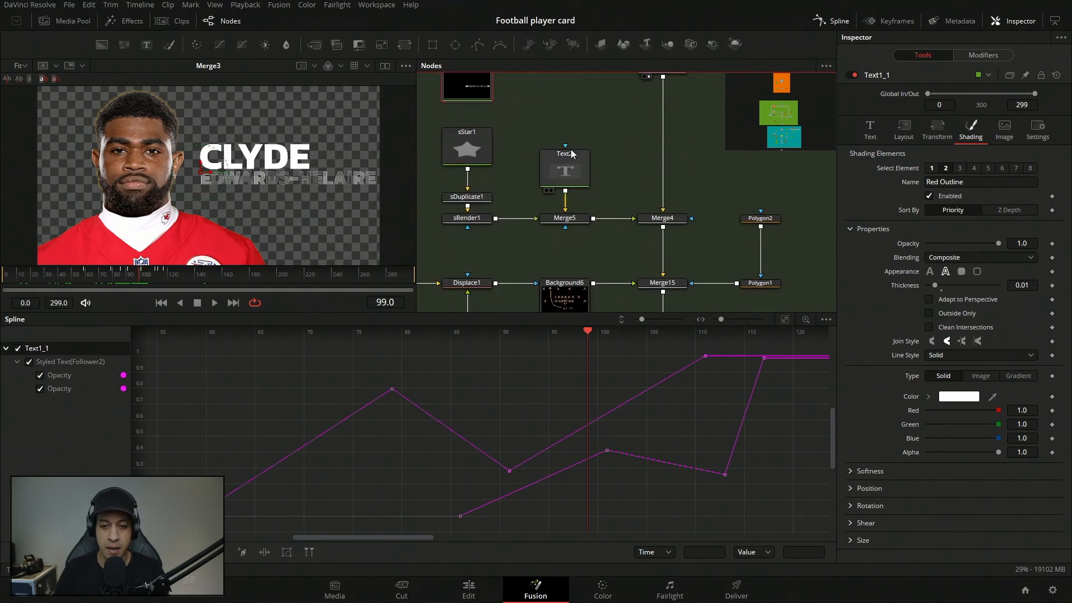
scroll(575, 282, up, 3)
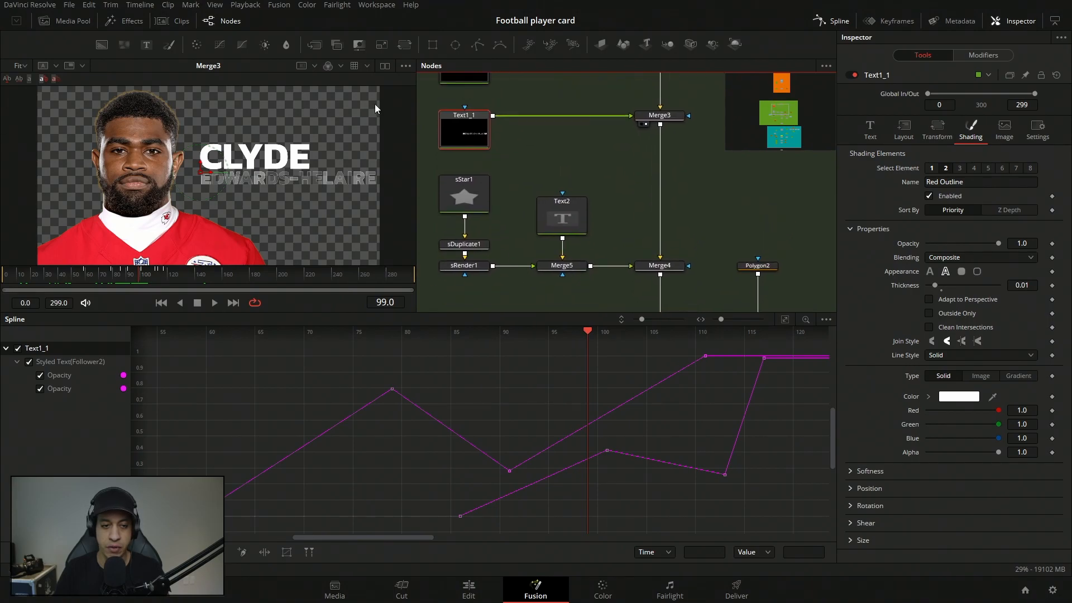
drag(232, 168, 222, 178)
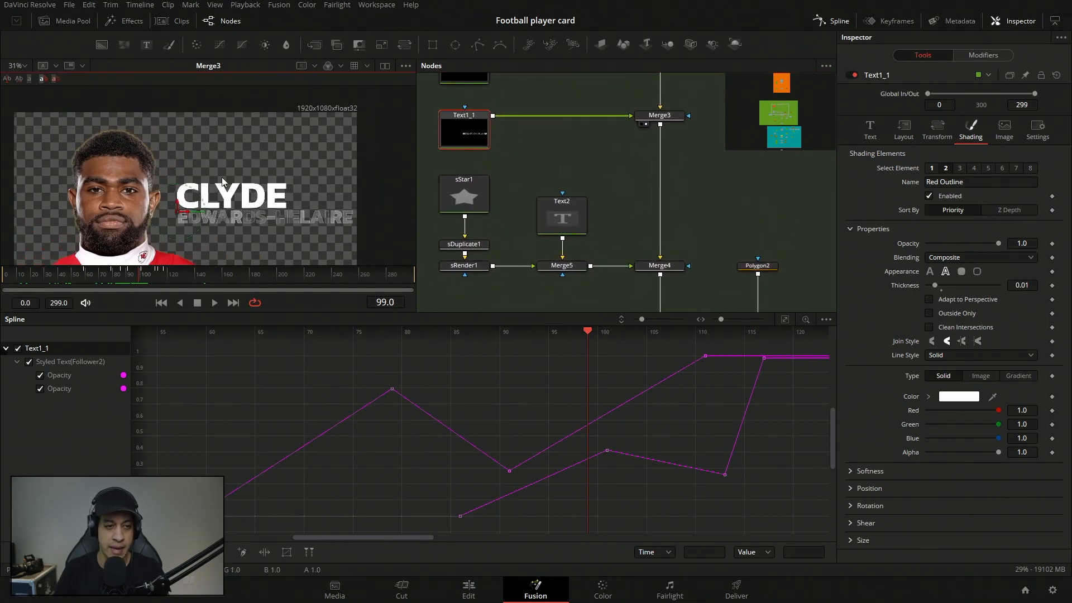
click(848, 21)
Preview the Text2 node and the sRender1 arrow shapes in the viewer.
drag(621, 495, 524, 473)
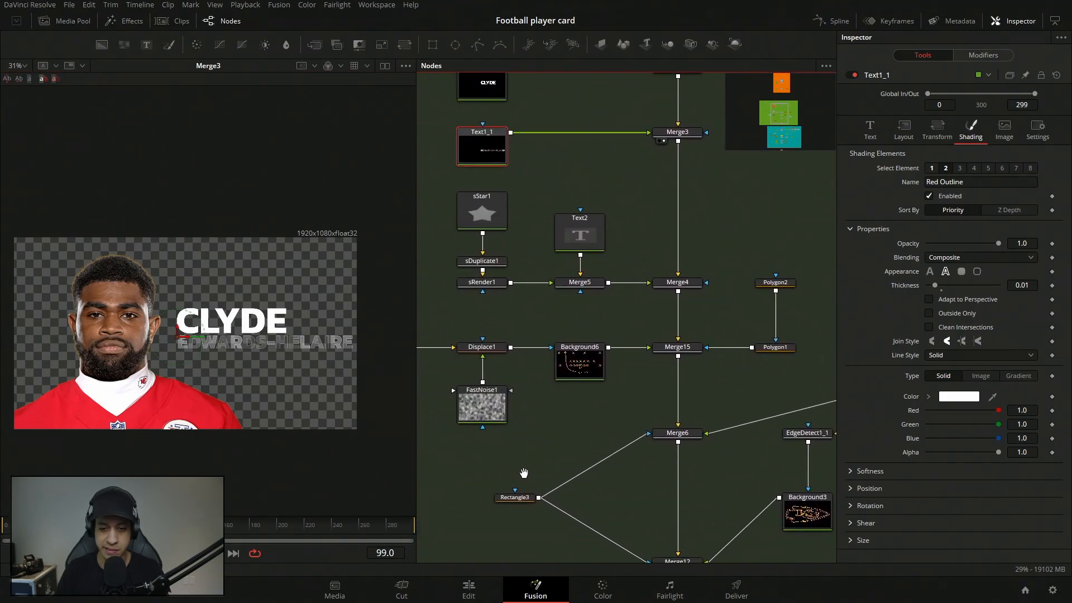
drag(611, 363, 612, 380)
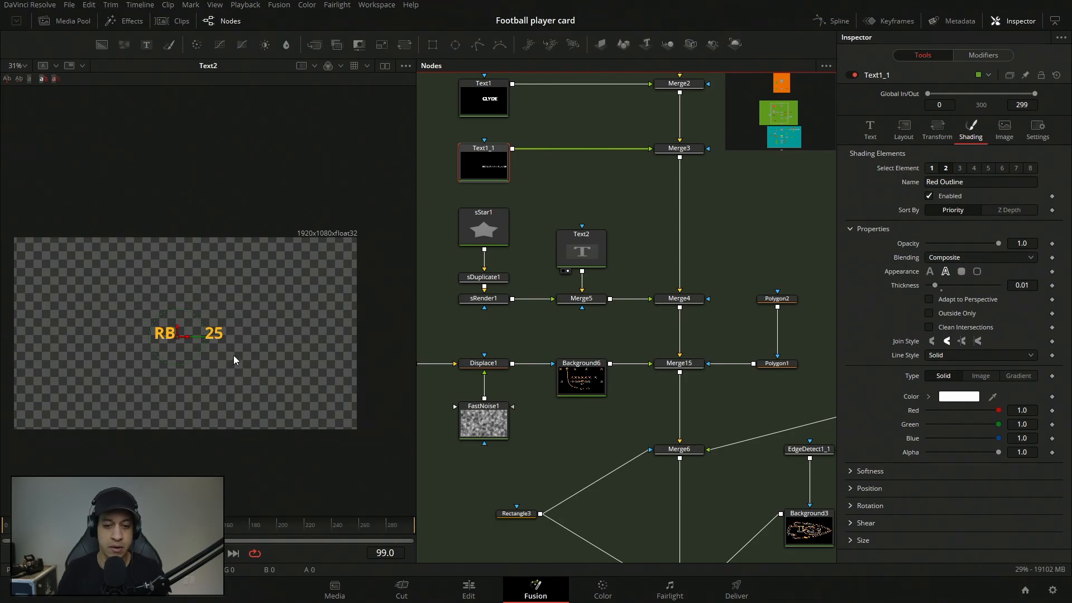
drag(480, 301, 319, 324)
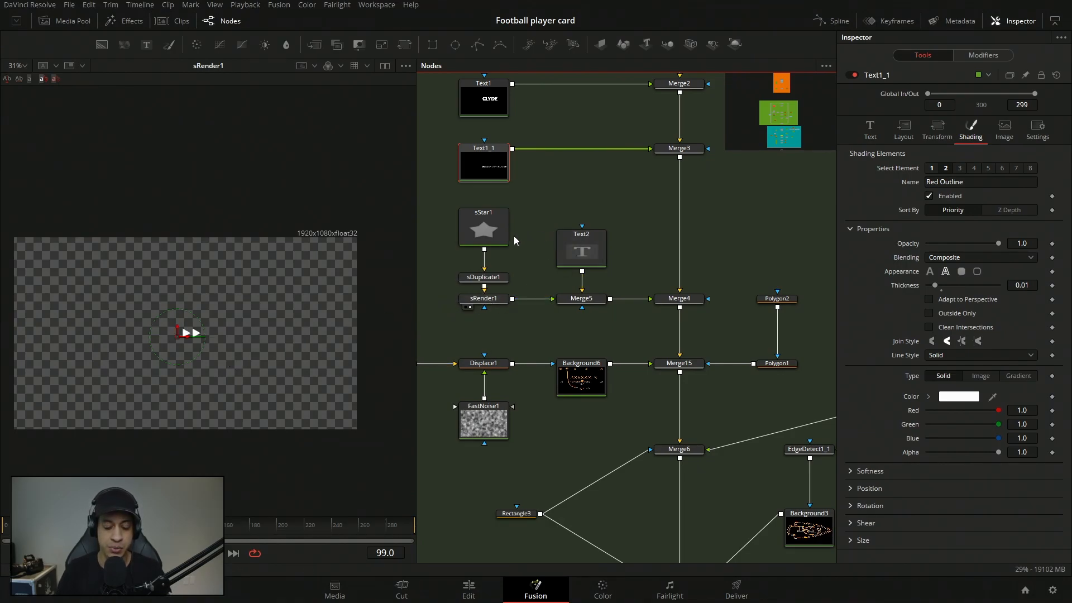
Inspect the settings of sStar1, sDuplicate1 and sRender1, which build the double-arrow shape.
click(479, 235)
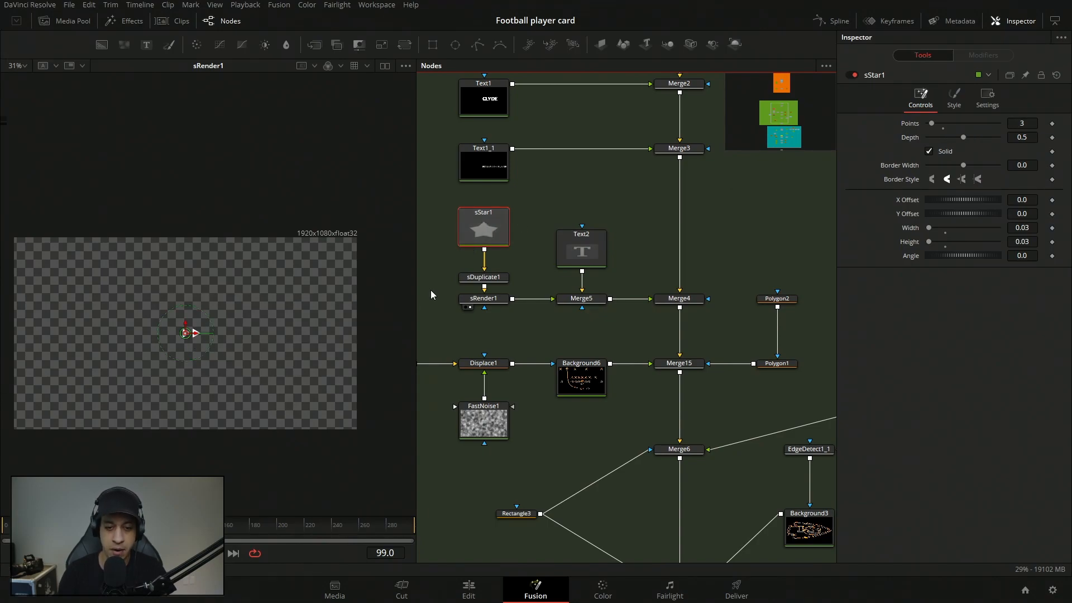
click(485, 279)
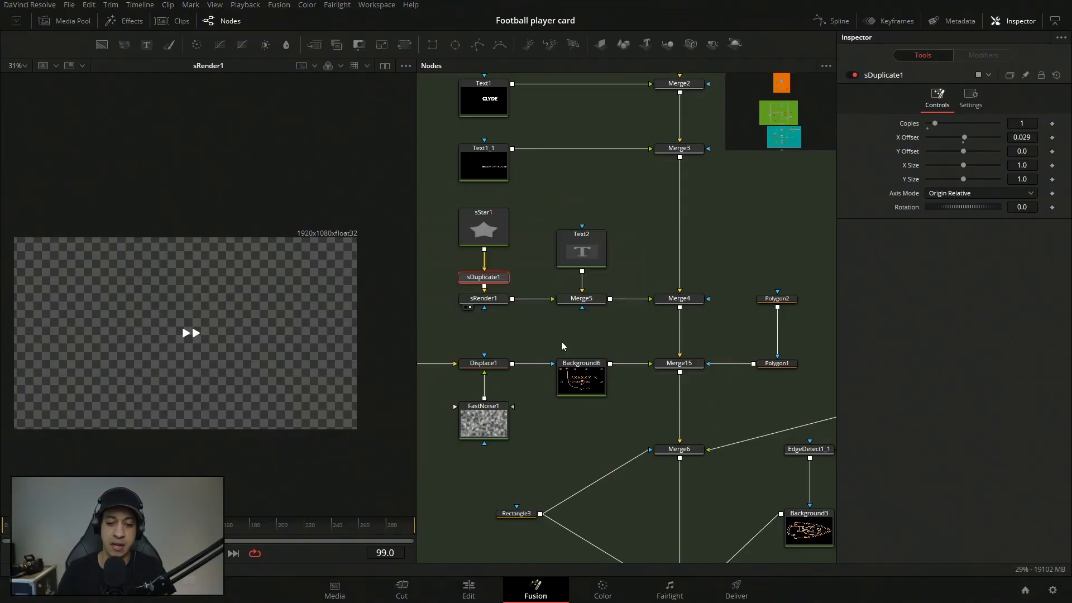
click(485, 307)
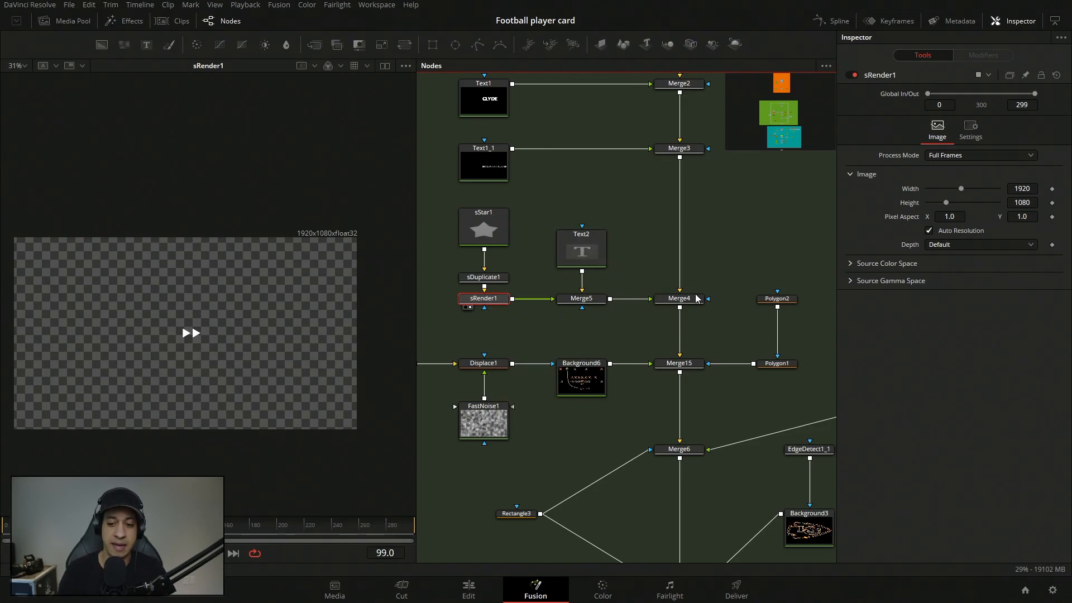
Load Merge4 in the viewer and scrub to frame 130 to preview the arrows between the position and number text.
click(665, 307)
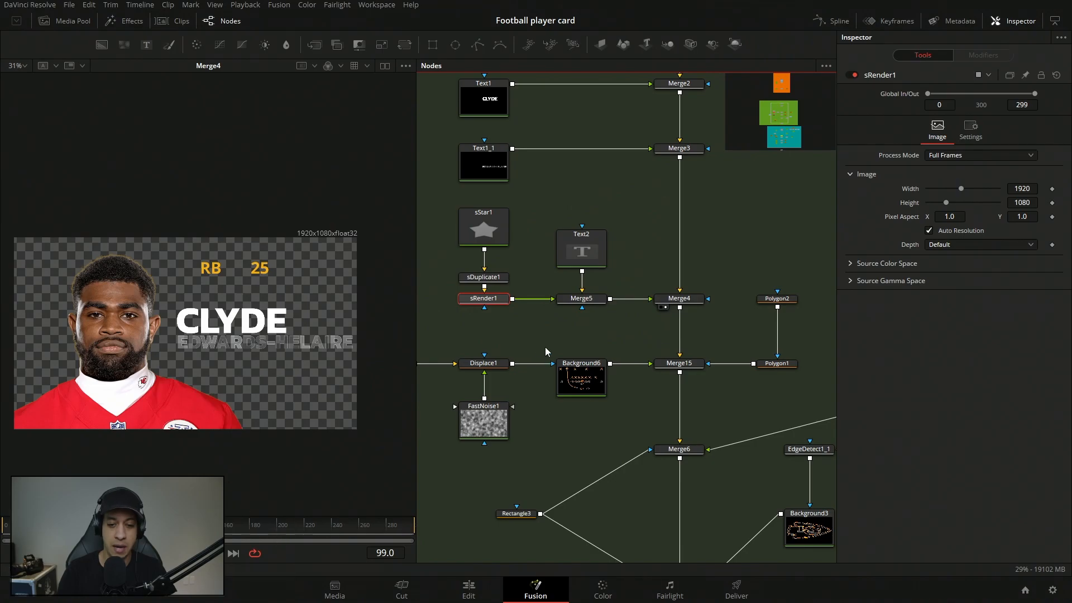
drag(524, 323, 564, 303)
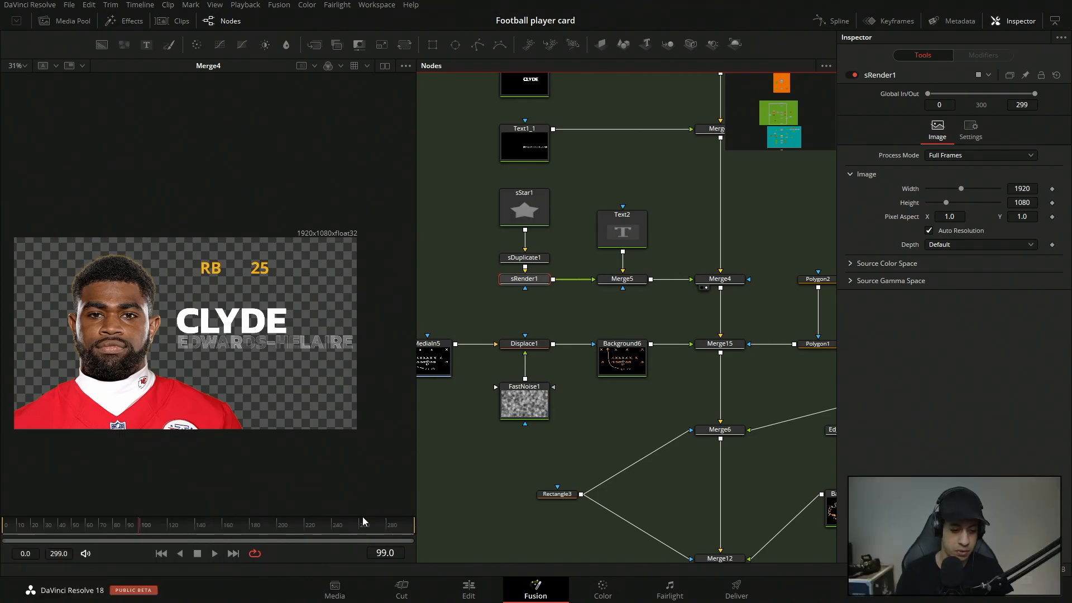
click(152, 525)
drag(152, 524, 182, 527)
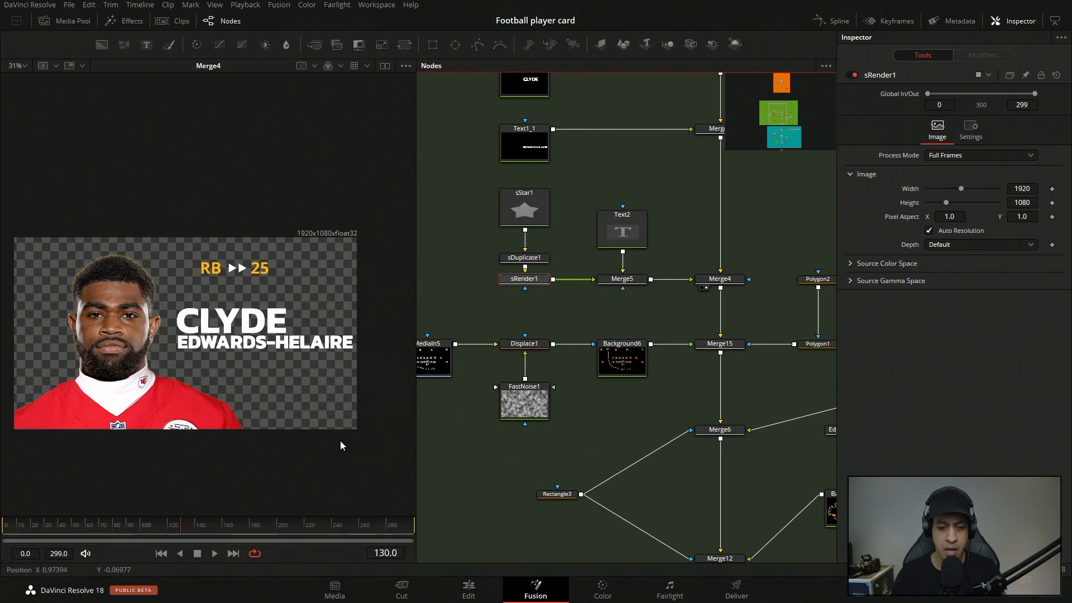
View the MediaIn5 play diagram and bypass Displace1 by connecting MediaIn5 directly to Background6.
drag(534, 312, 617, 397)
drag(448, 335, 296, 383)
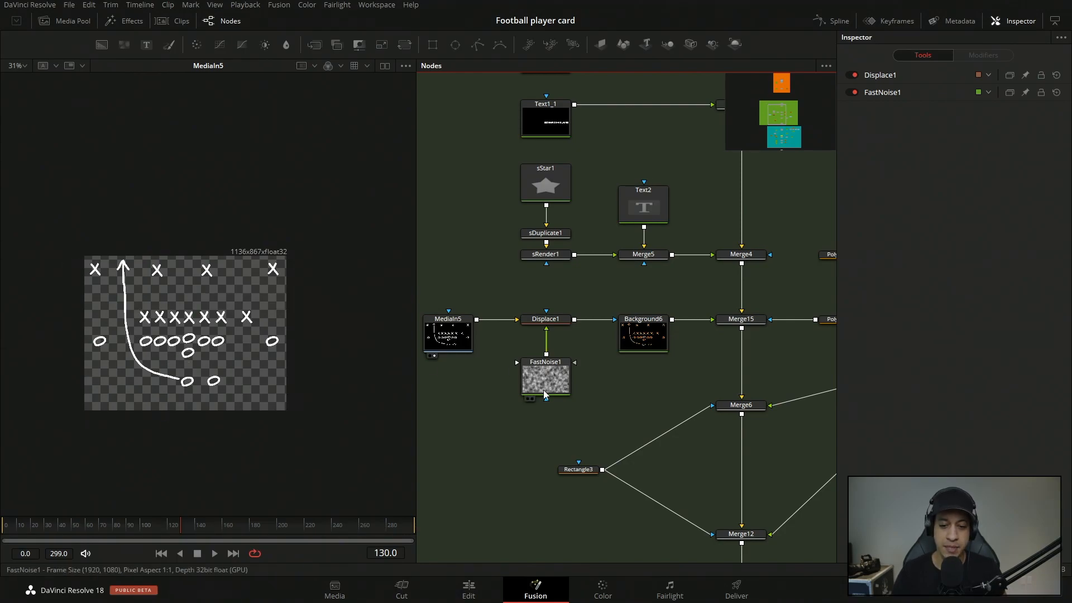
drag(547, 299, 560, 422)
drag(547, 320, 617, 319)
Load Background6 in the viewer and examine its solid color and image size settings.
click(651, 334)
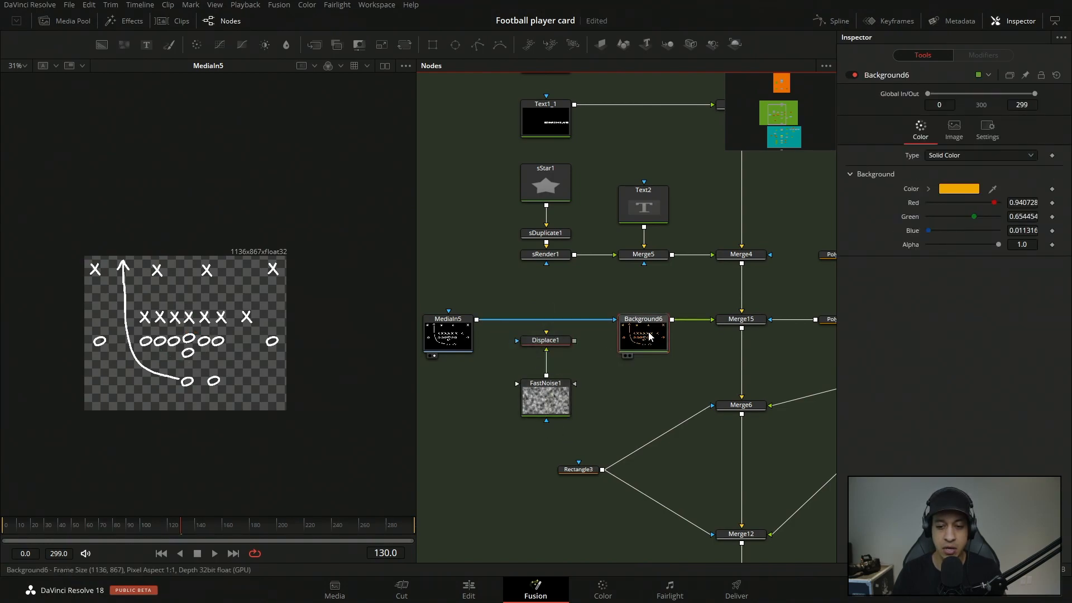
key(1)
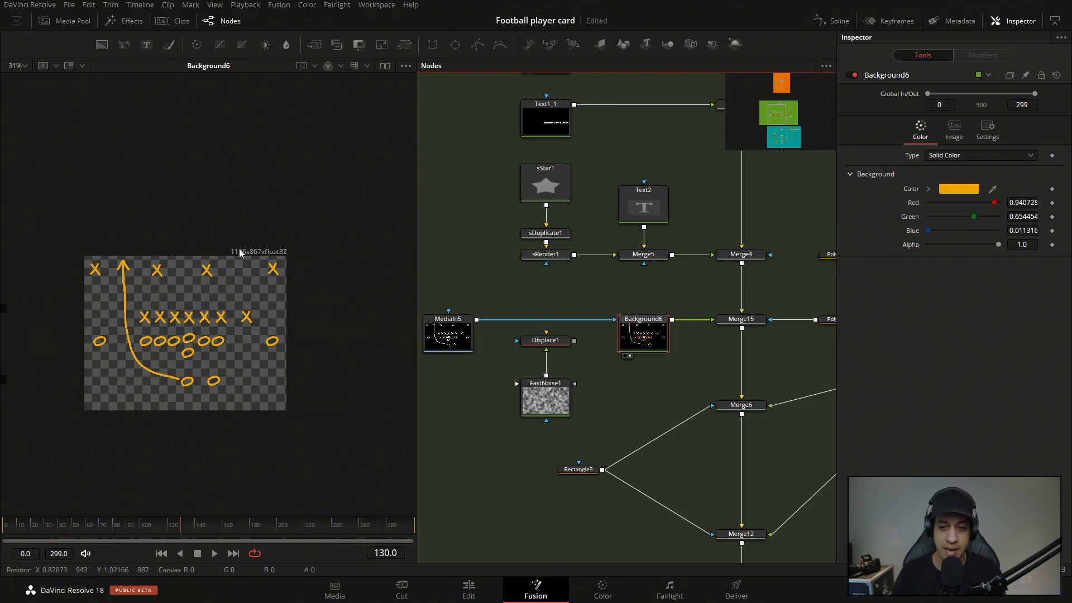
click(954, 132)
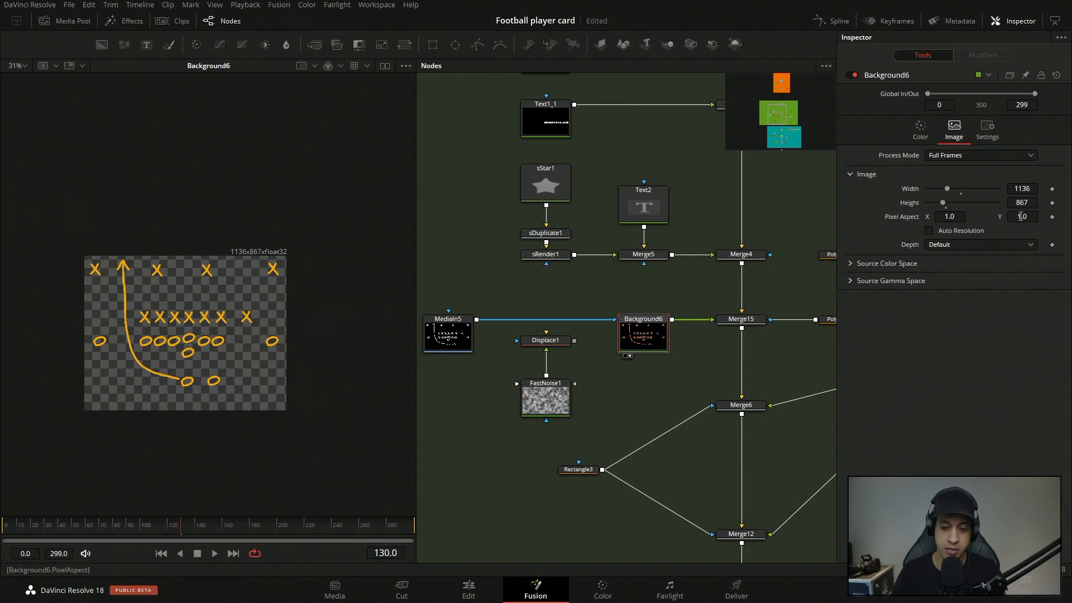
Load Merge15 in the viewer and examine up close the Polygon2 mask tracing the play diagram's lone O.
drag(654, 390, 537, 376)
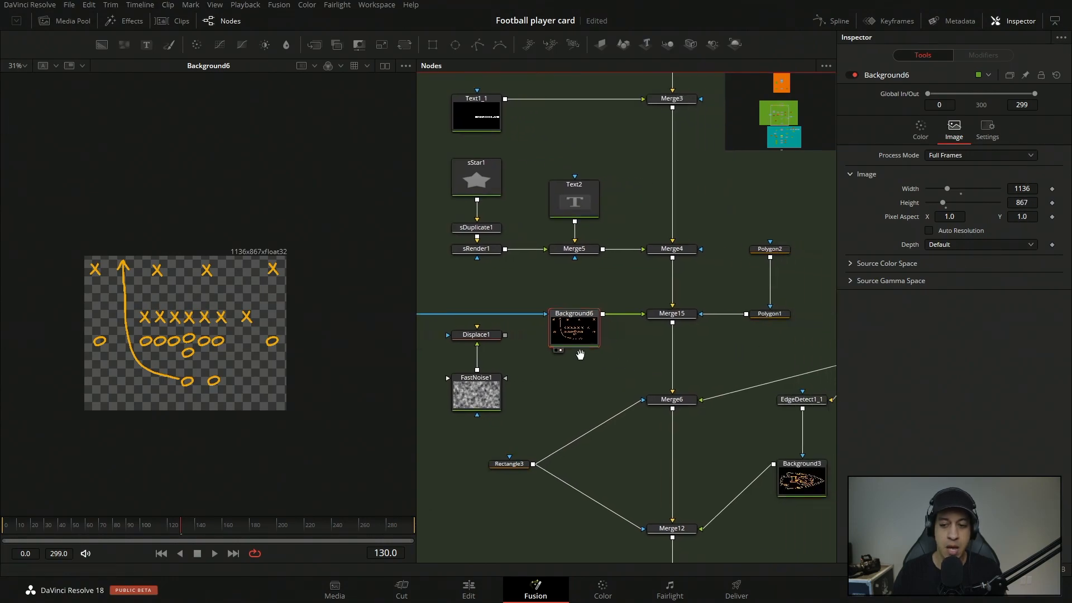
click(735, 241)
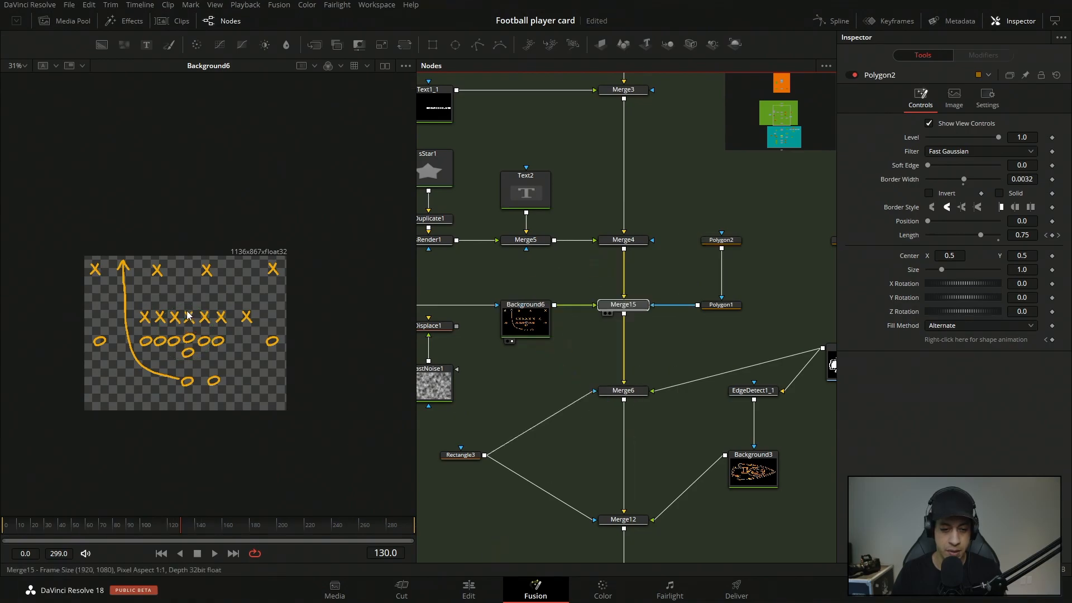
click(605, 313)
scroll(147, 343, up, 6)
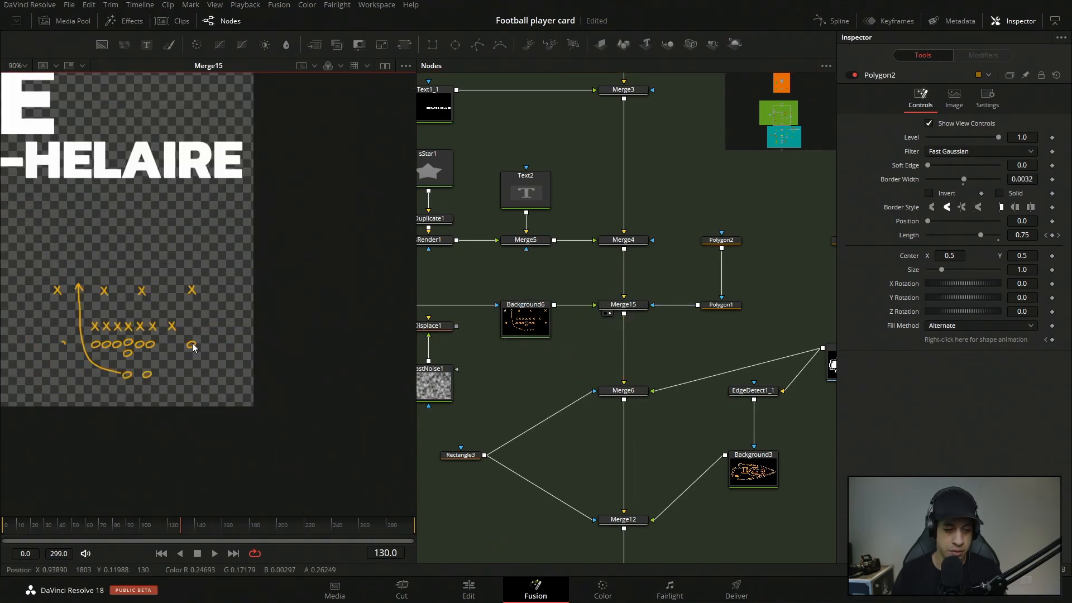
click(721, 240)
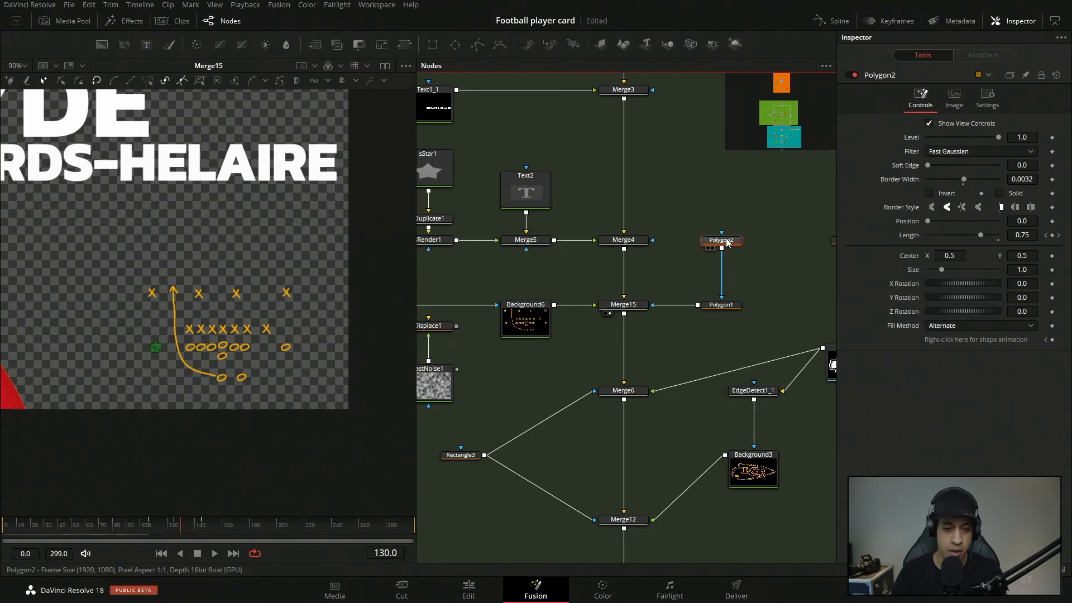
scroll(159, 350, up, 12)
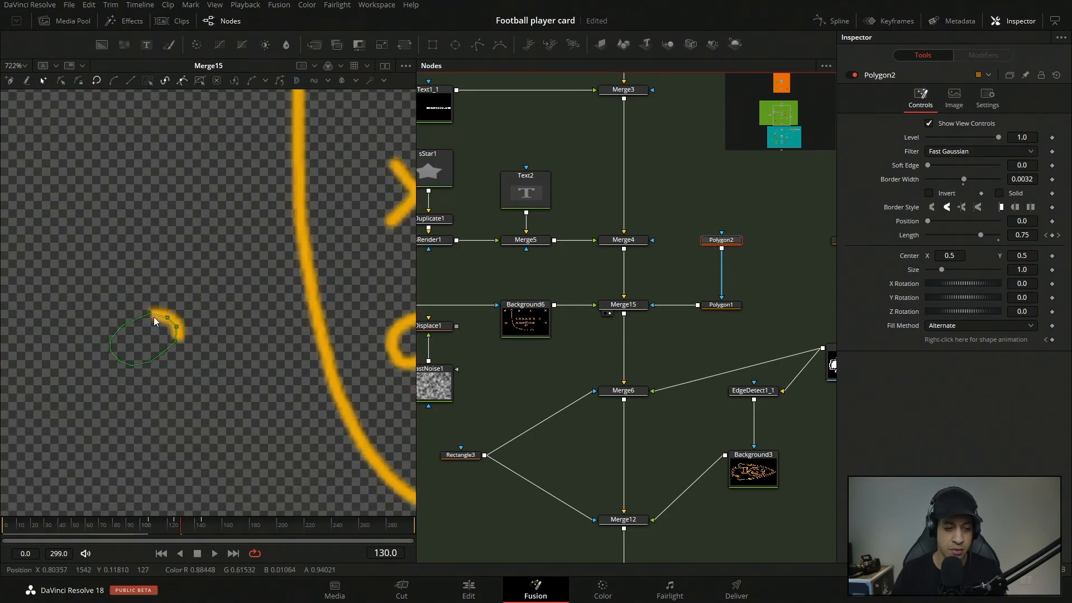
Select Polygon1 and examine its mask path along the play diagram's curved route arrow.
scroll(158, 320, down, 3)
click(721, 305)
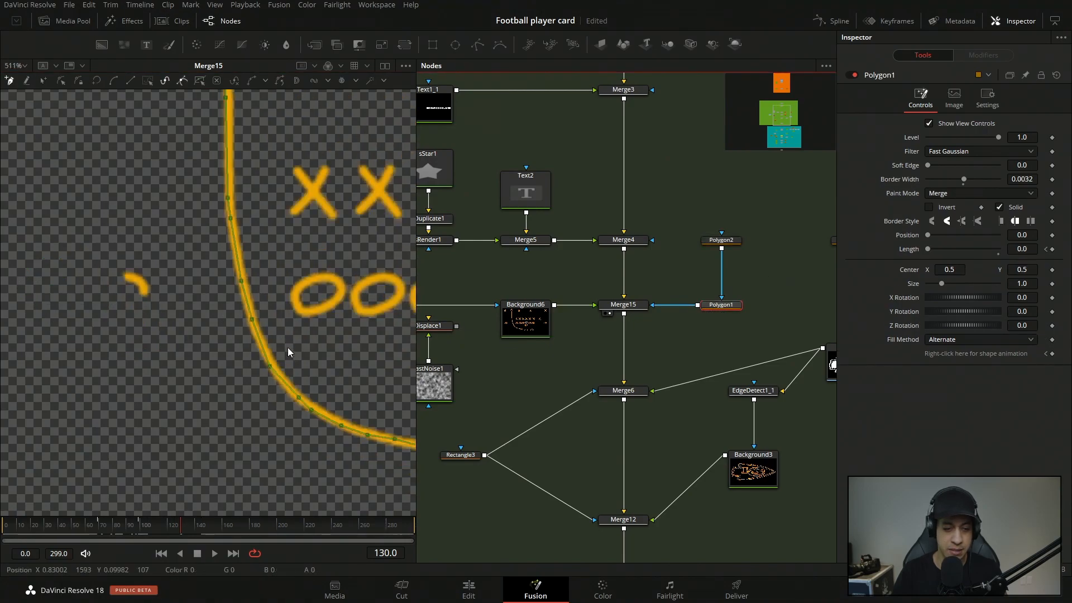
scroll(285, 350, down, 4)
drag(357, 284, 288, 200)
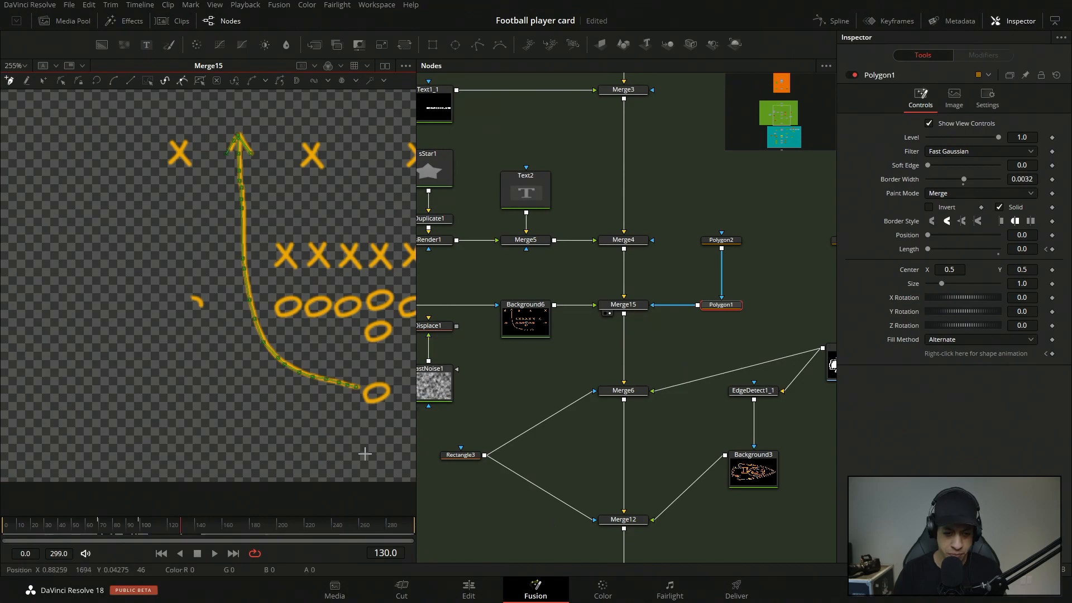
Scrub through frame 110 to frame 149 to preview the Length animation of the Polygon1 and Polygon2 masks.
mouse_move(128, 532)
mouse_down()
mouse_move(81, 531)
mouse_move(153, 528)
mouse_up()
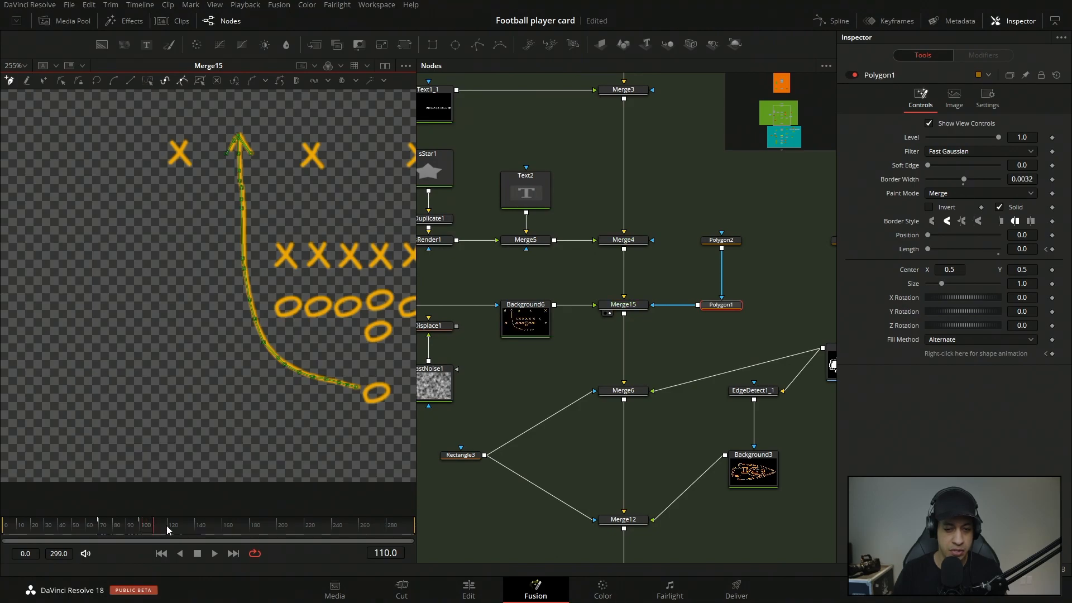
click(724, 241)
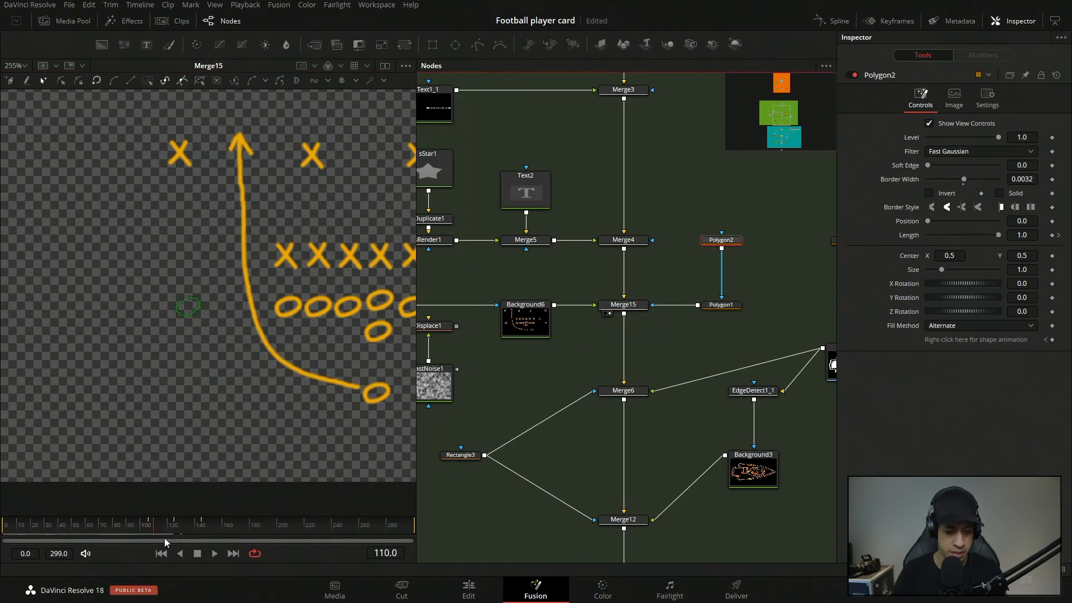
drag(189, 533, 207, 535)
Reinsert Displace1 between MediaIn5 and Background6, and load Background6 in the viewer.
drag(539, 353, 594, 319)
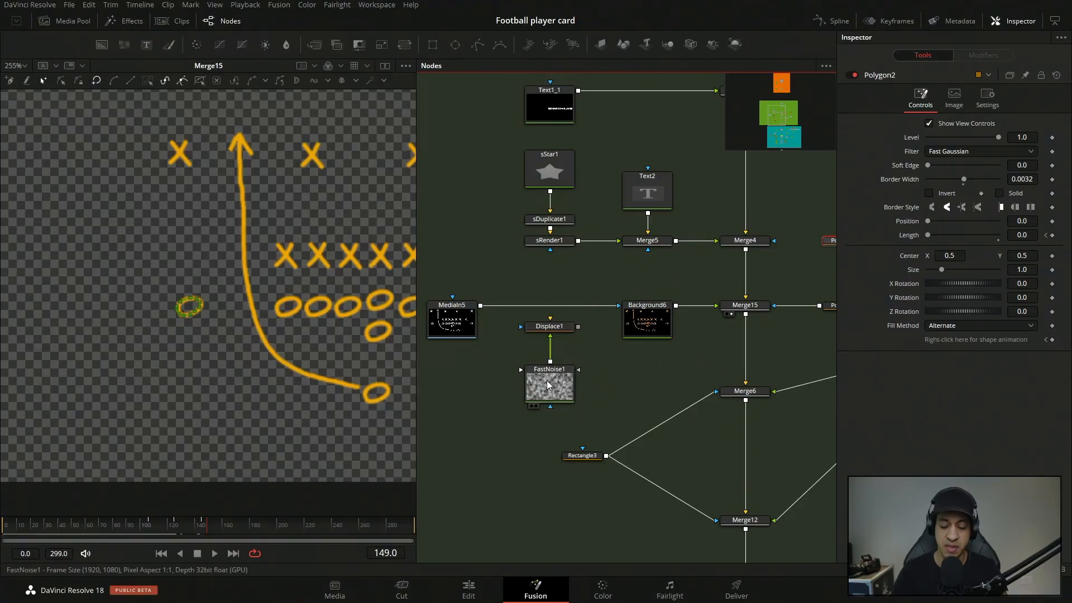
drag(612, 306, 290, 268)
drag(94, 188, 293, 321)
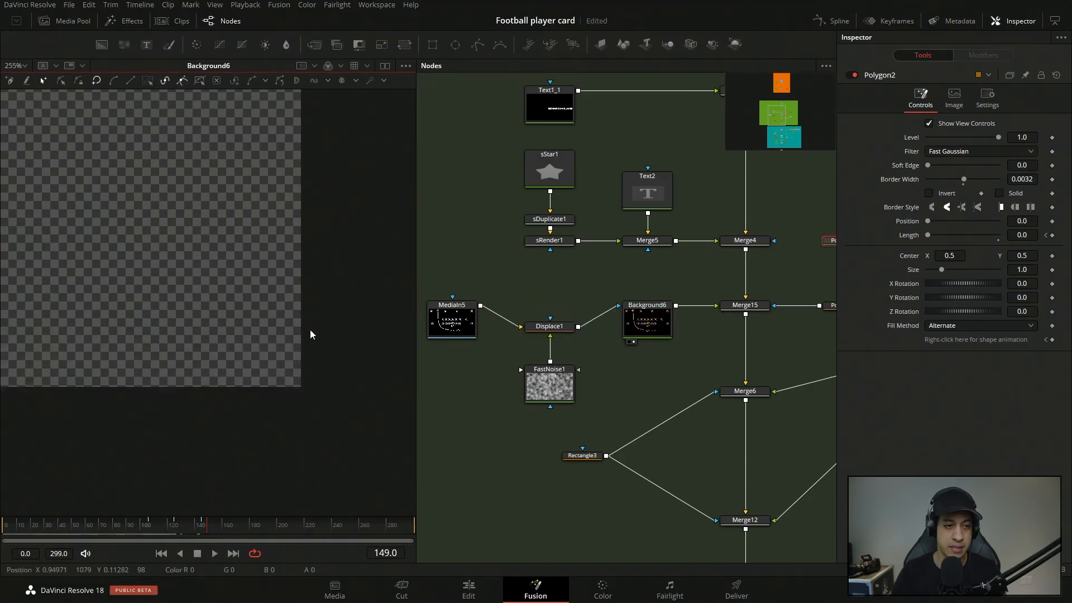
Fit Background6 to the viewer and play it to preview the displaced play diagram.
click(24, 67)
click(23, 82)
key(space)
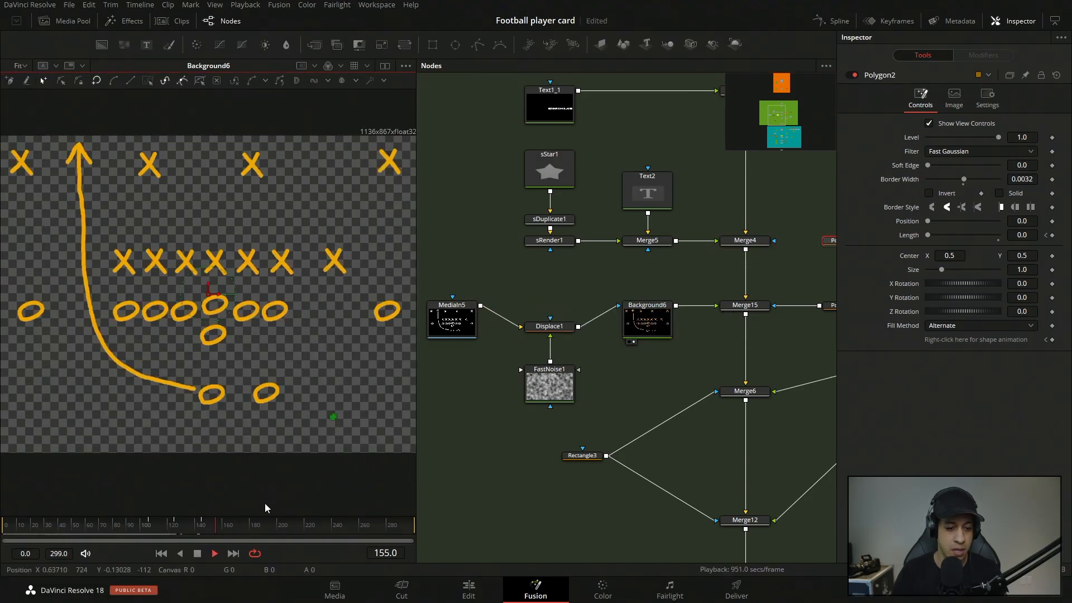
key(space)
Load FastNoise1 in the viewer, play its animated noise, and examine its noise settings.
drag(550, 386, 313, 321)
key(space)
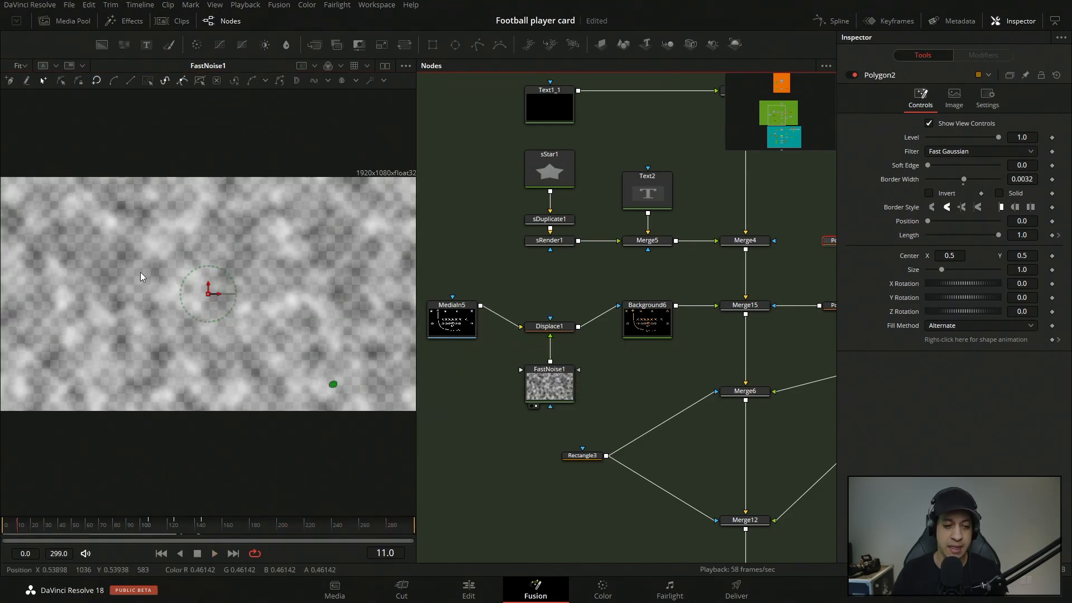
click(550, 391)
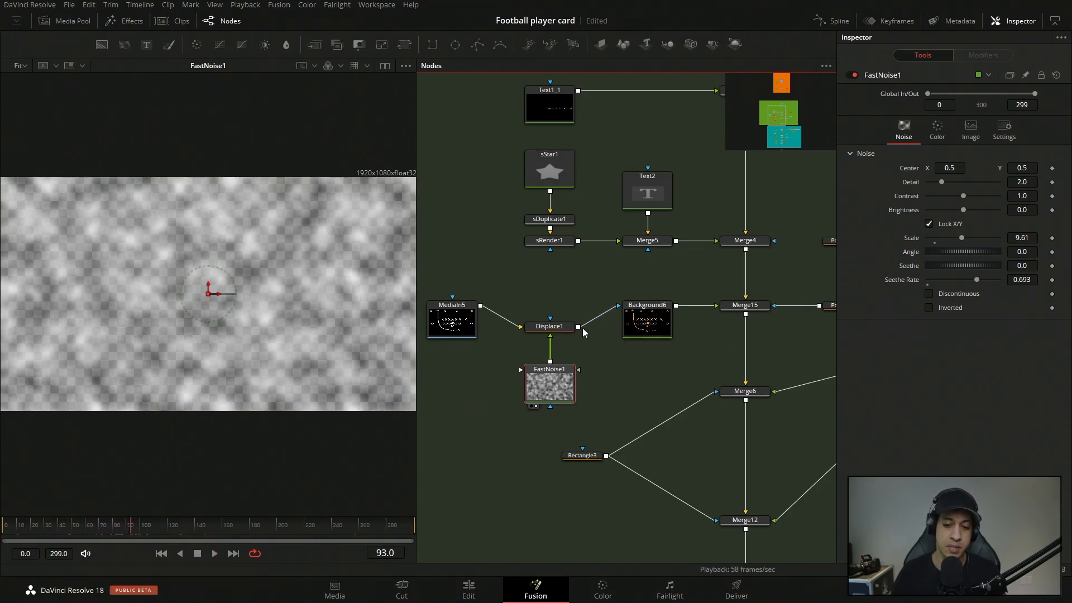
Load Displace1 in the viewer, play the wobbling play diagram, and examine its Refraction Strength setting.
key(1)
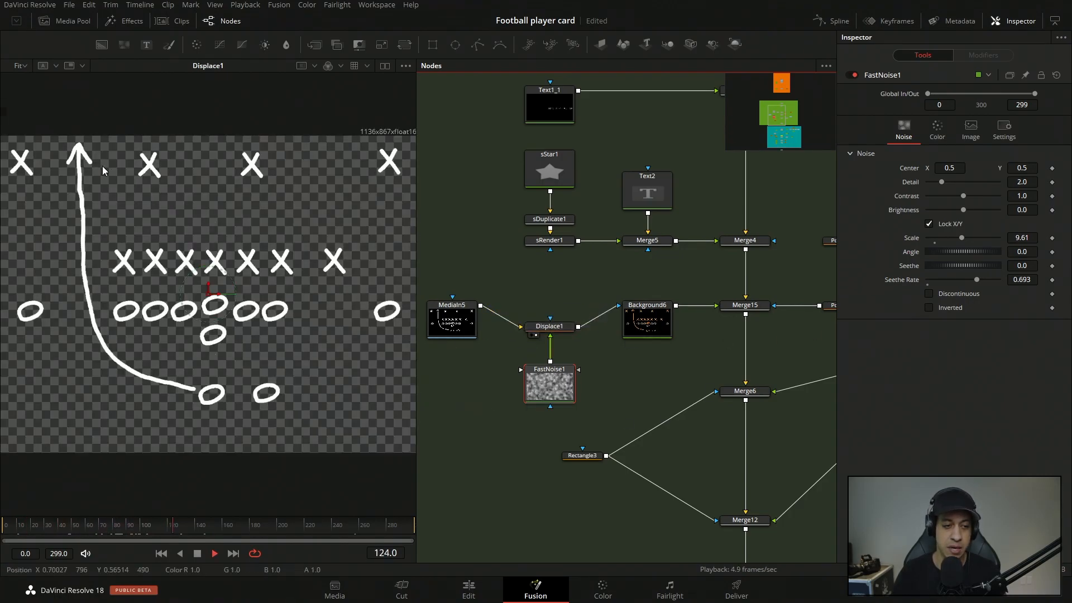
key(space)
click(546, 326)
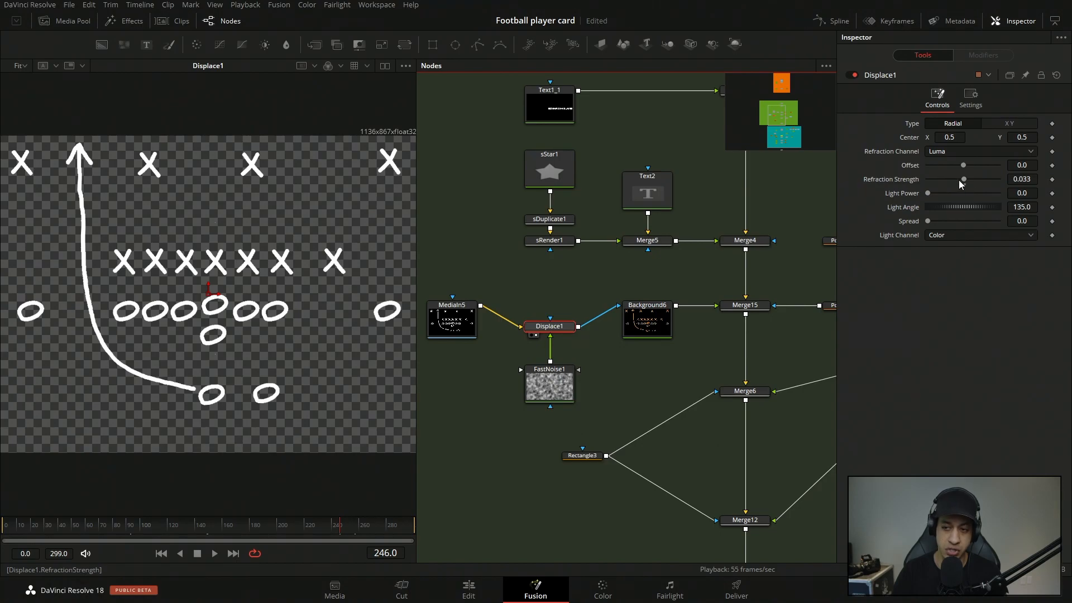
key(space)
key(space)
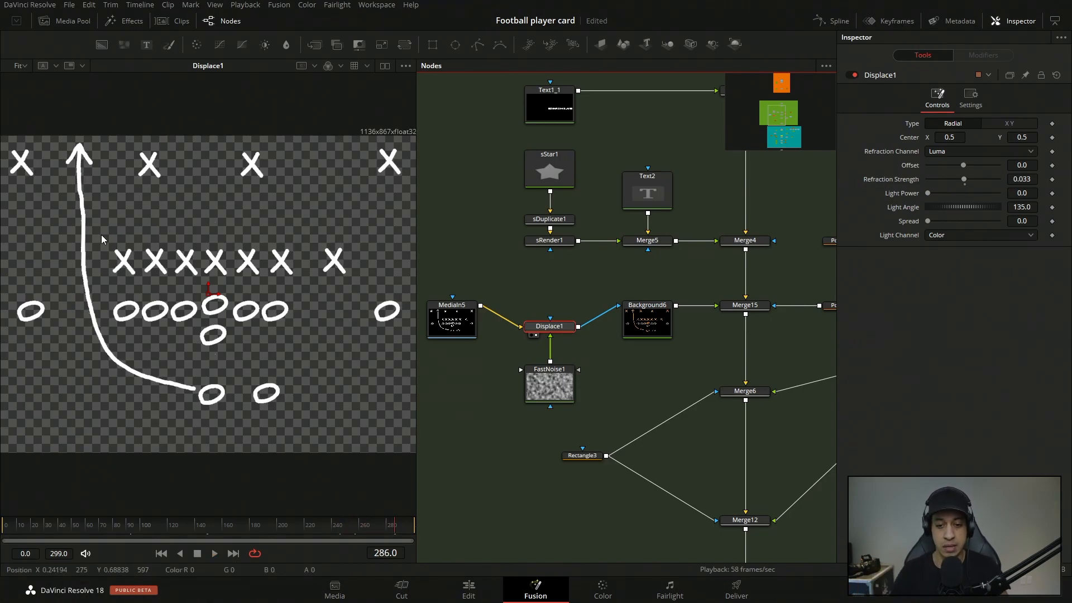
Select Merge6, which places the team logo, and load Merge12 in the viewer to see the whole card.
drag(534, 305, 565, 369)
drag(559, 328, 559, 308)
click(598, 373)
drag(634, 375, 626, 305)
drag(824, 363, 639, 342)
click(551, 298)
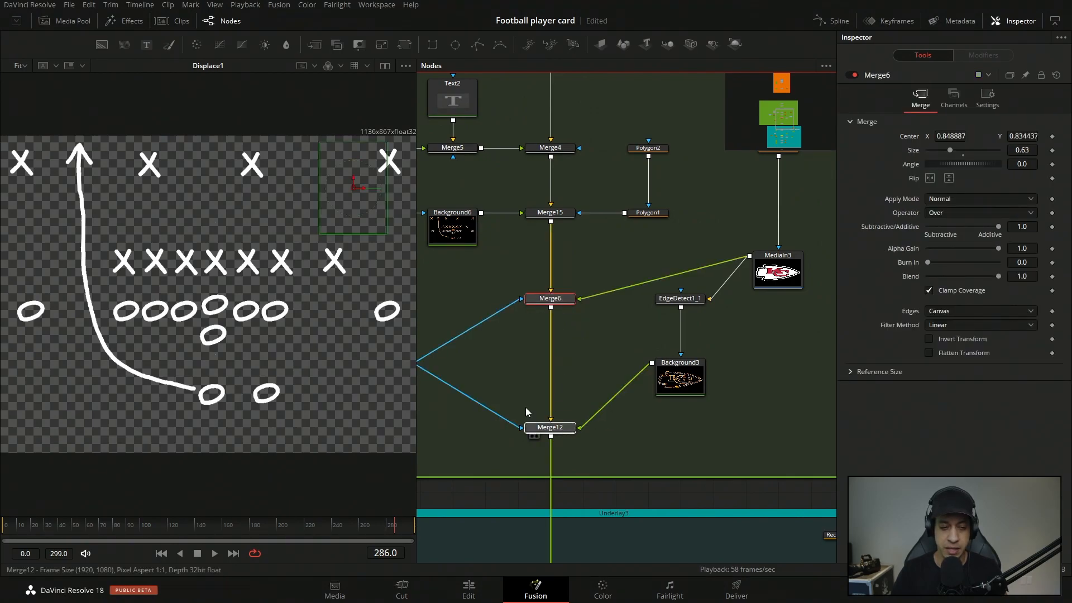
click(537, 436)
drag(293, 239, 236, 240)
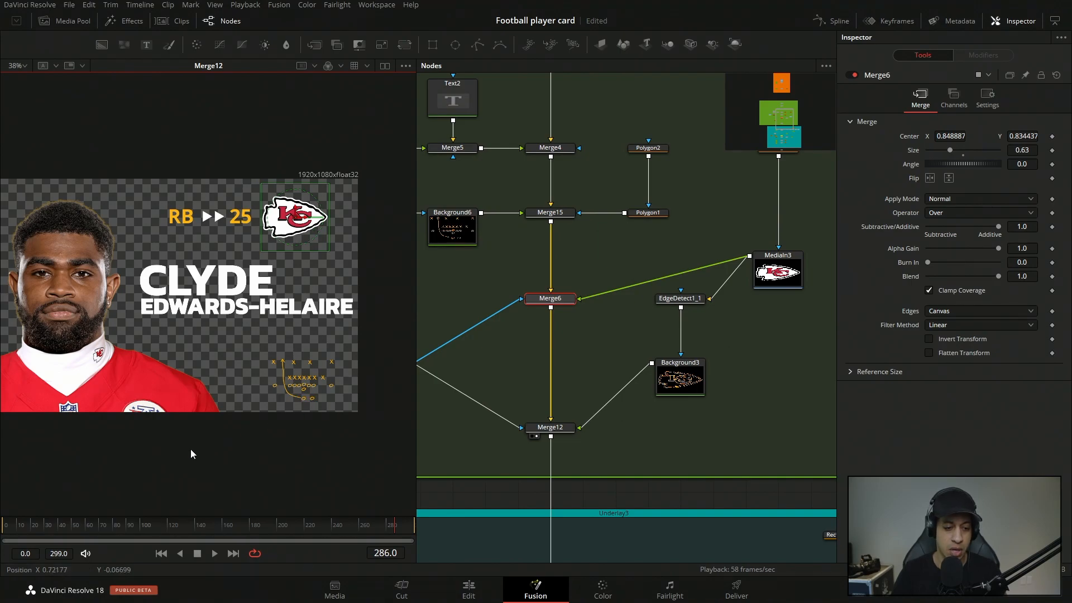
Scrub between frames 81 and 114 with the team logo enlarged to preview its wipe from outline to full colour.
drag(67, 526, 115, 537)
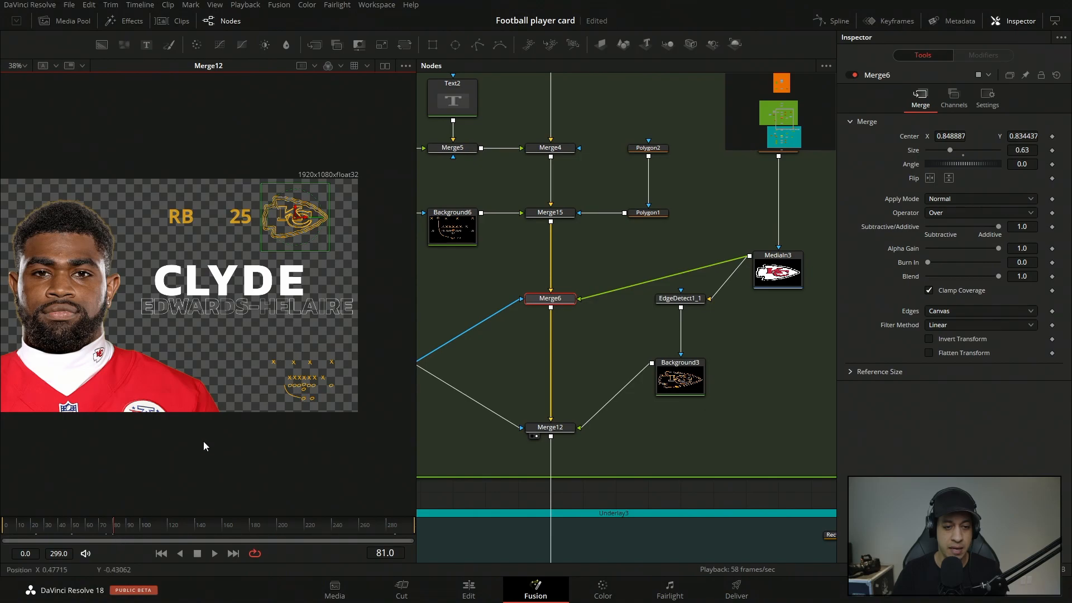
scroll(330, 216, up, 3)
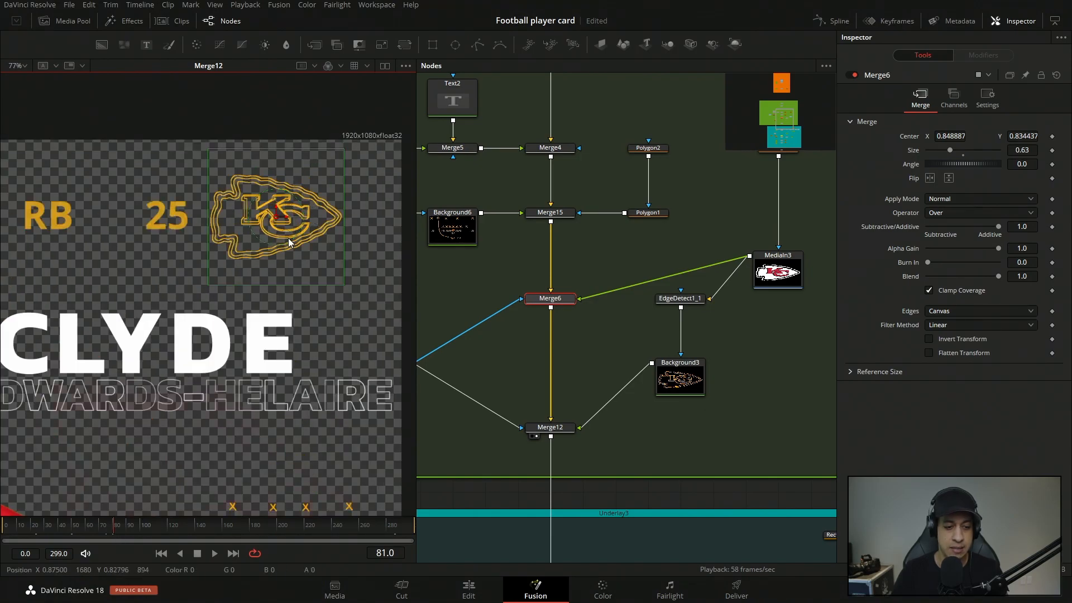
drag(132, 531, 160, 532)
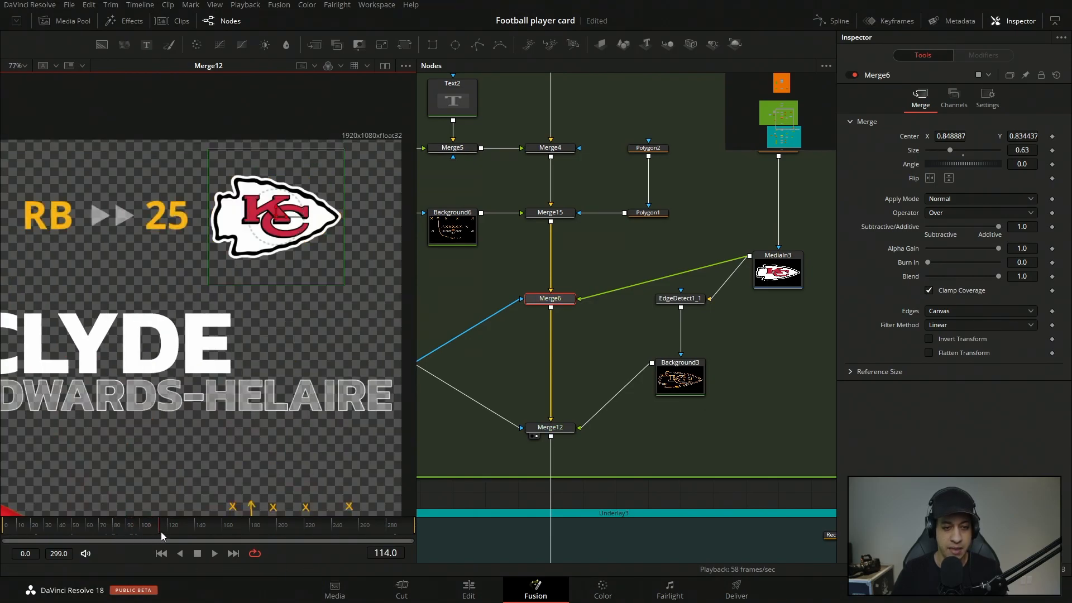
click(138, 528)
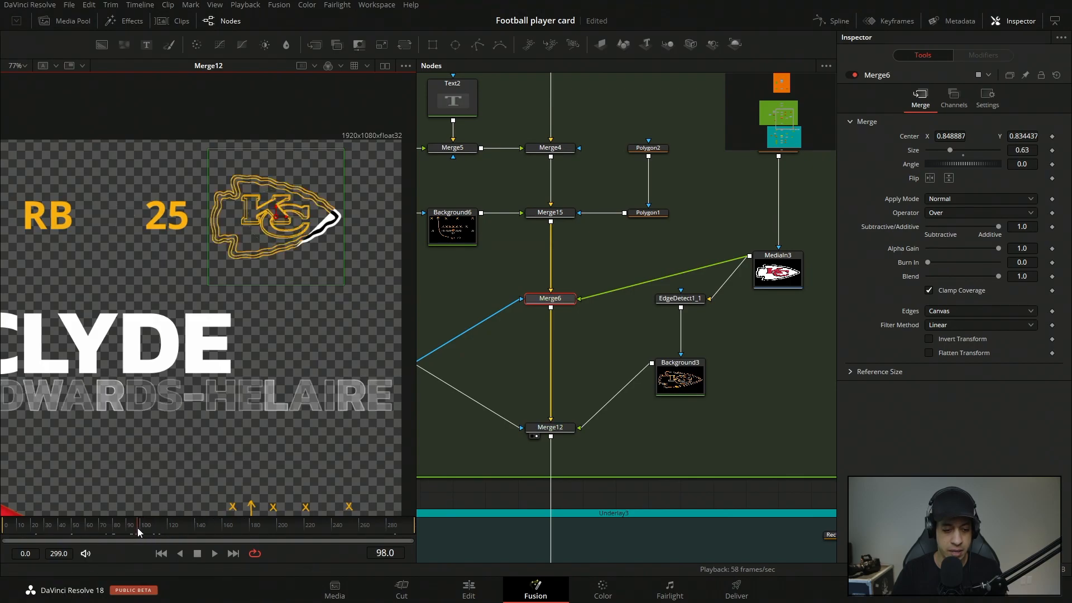
drag(149, 533, 150, 534)
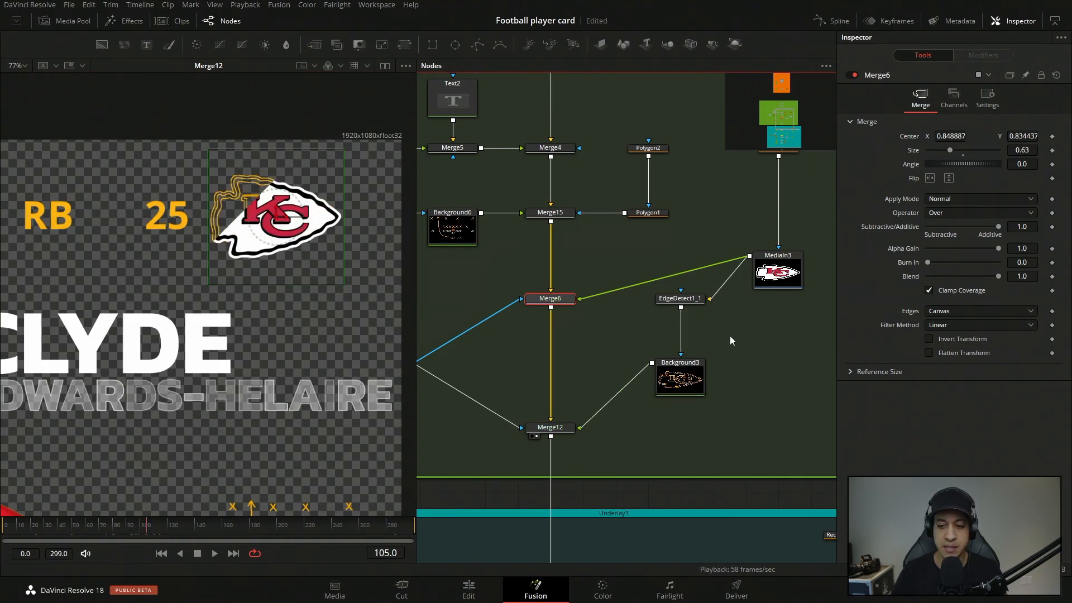
Load MediaIn3 in the viewer, select its Rectangle5 mask, and scrub back to frame 82 to examine the wipe.
drag(737, 334, 638, 349)
drag(677, 288, 390, 256)
drag(27, 422, 265, 349)
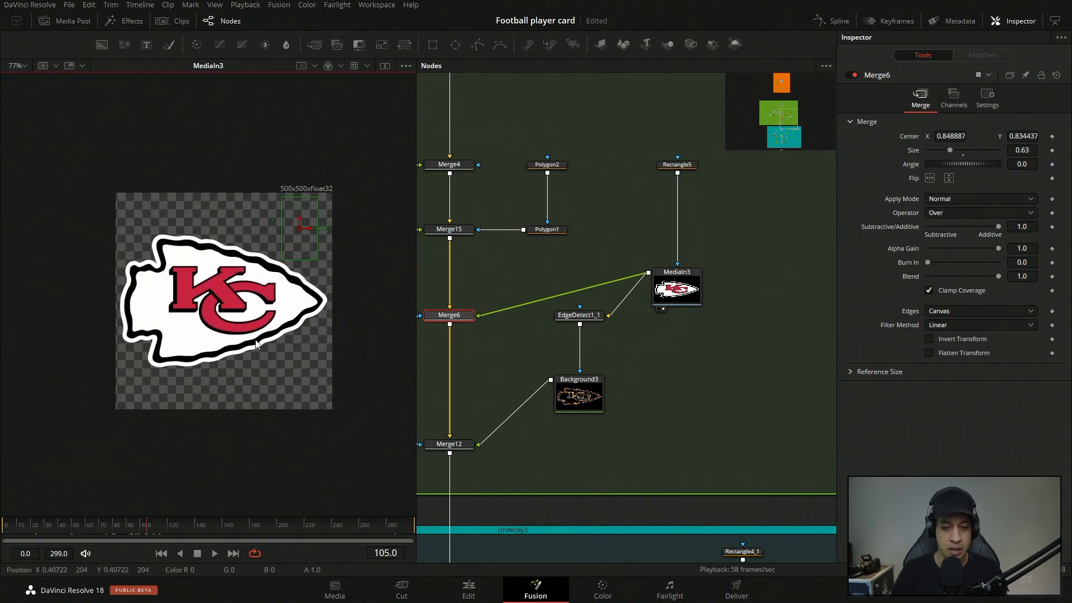
click(687, 164)
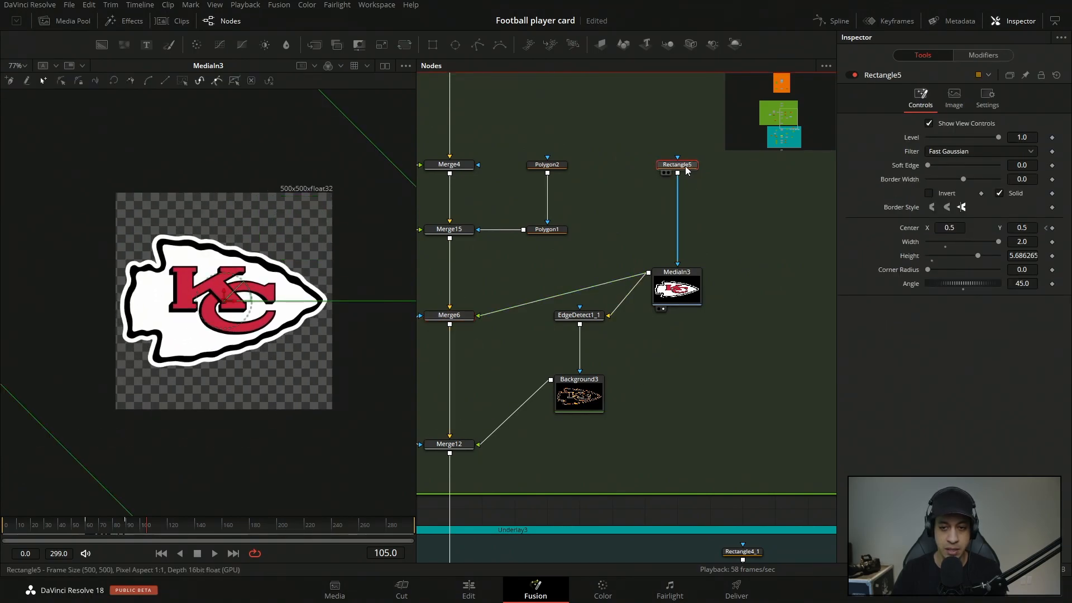
mouse_move(109, 528)
mouse_down()
mouse_move(84, 528)
mouse_move(116, 533)
mouse_up()
View Background3 and EdgeDetect1_1 in turn and examine the edge detection and background colour settings behind the logo outline.
drag(605, 386, 167, 260)
click(592, 294)
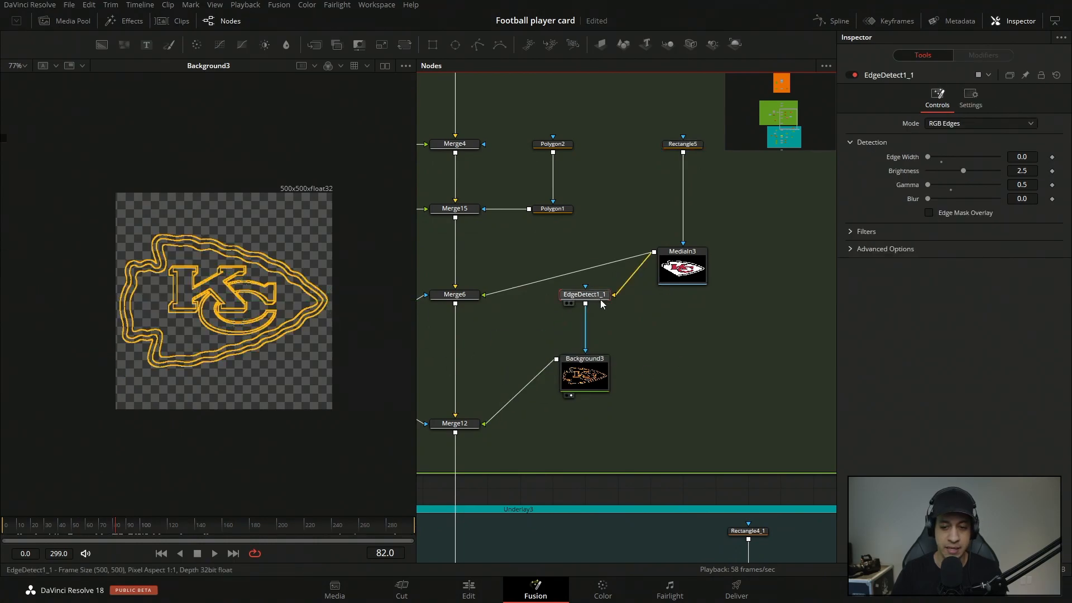
drag(586, 302, 265, 271)
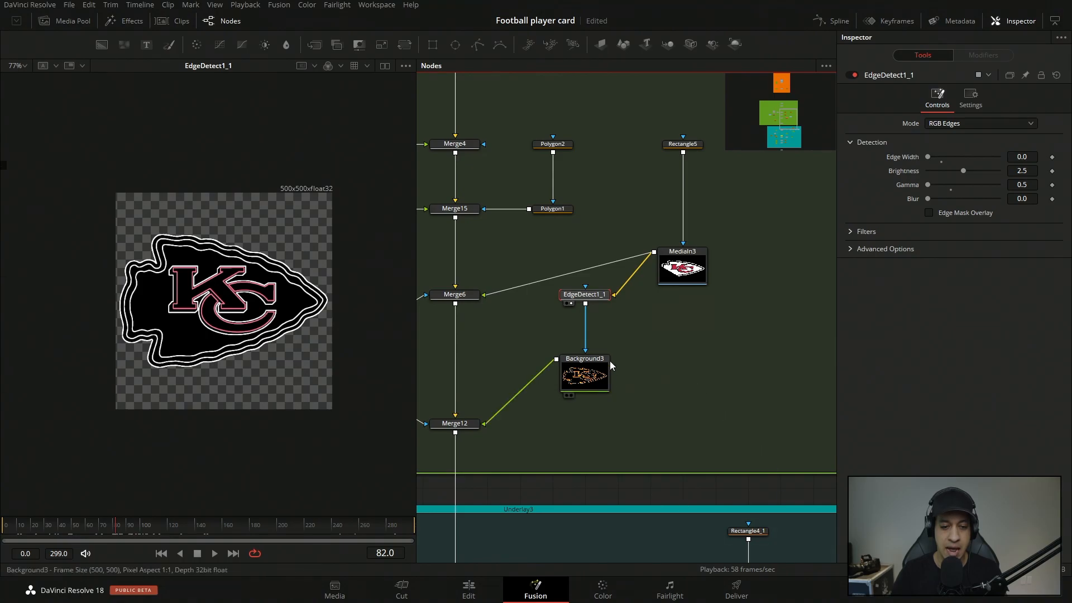
click(592, 384)
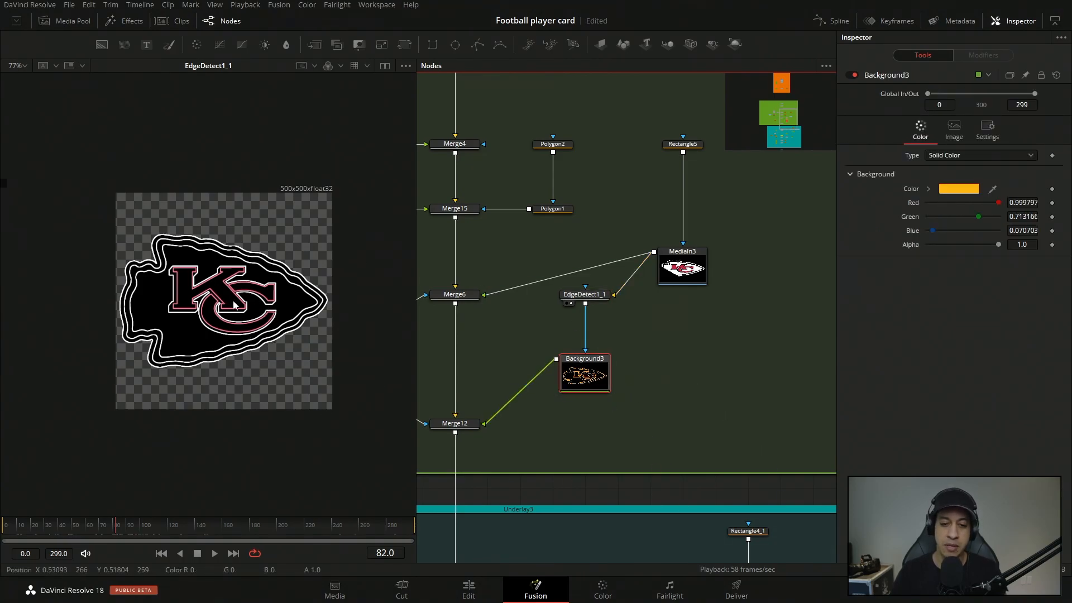
Add a new Background node masked by EdgeDetect1_1 and fit its output in the viewer.
drag(102, 44, 750, 415)
click(954, 138)
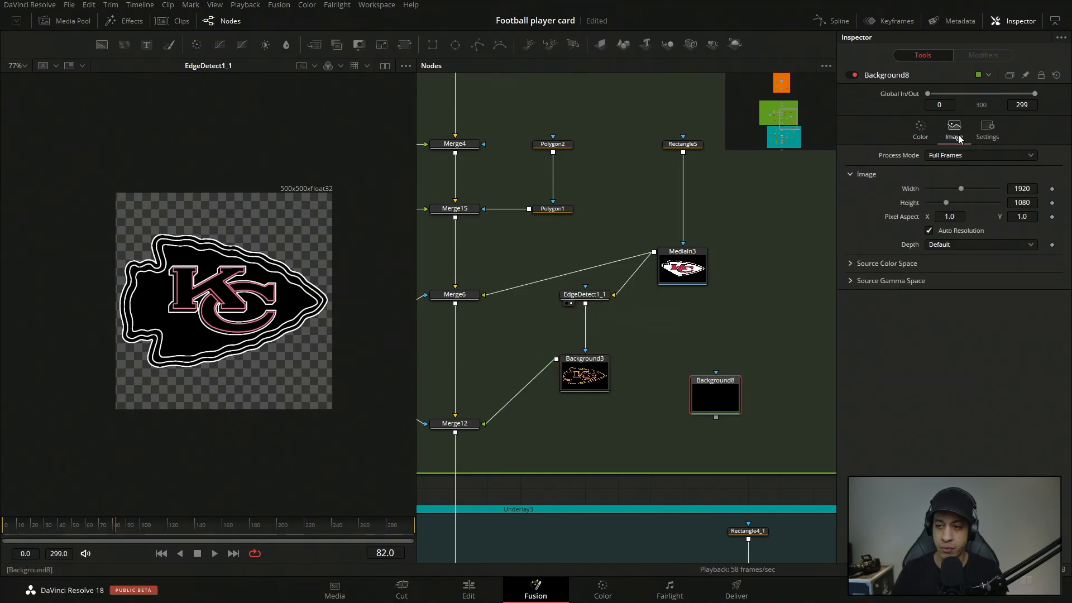
click(986, 134)
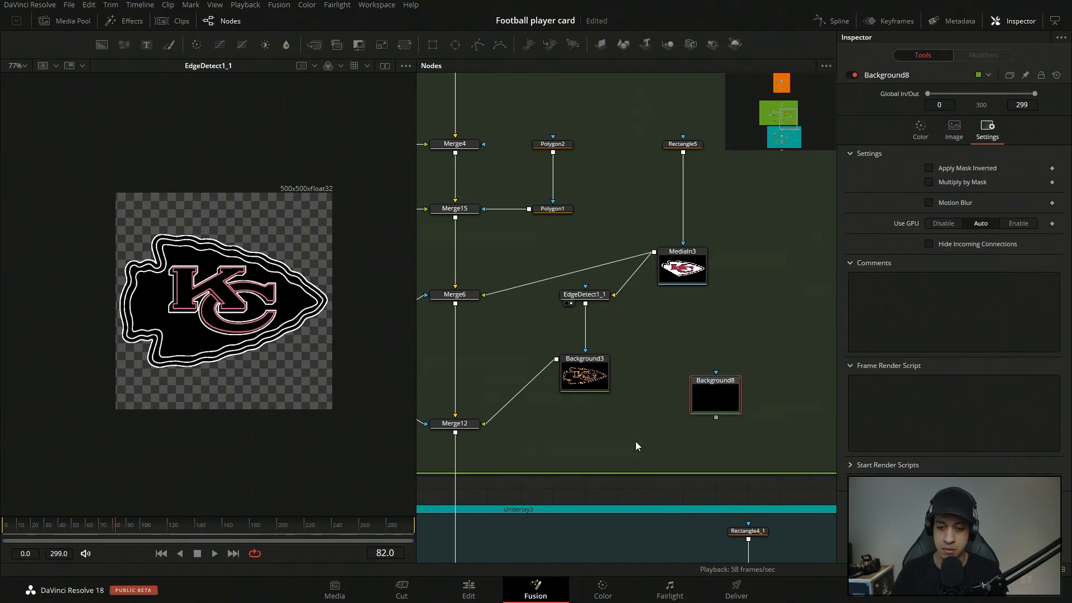
drag(585, 305, 704, 387)
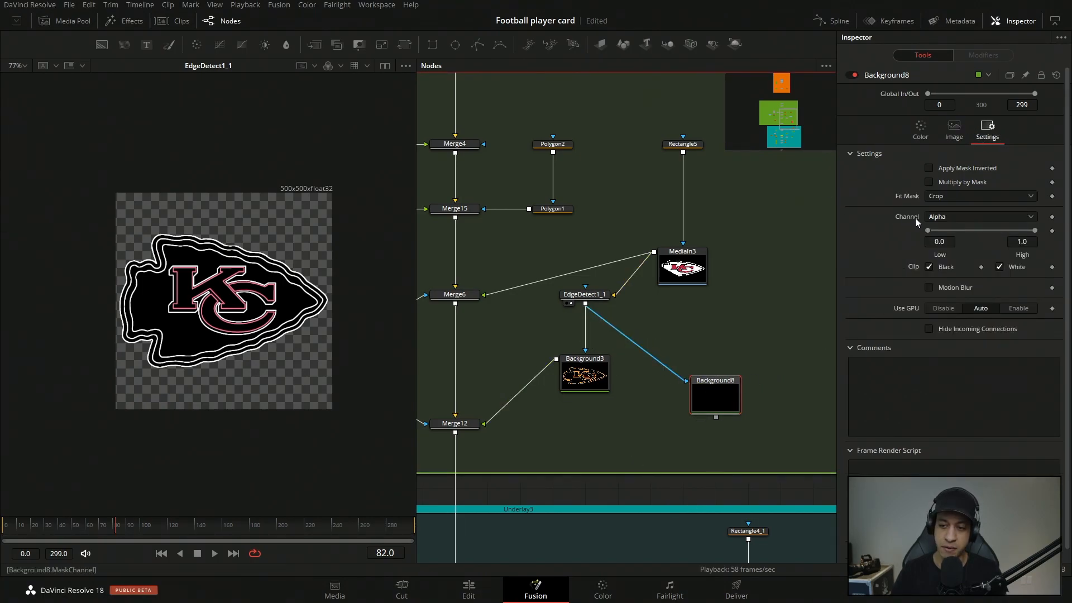
drag(716, 395, 301, 335)
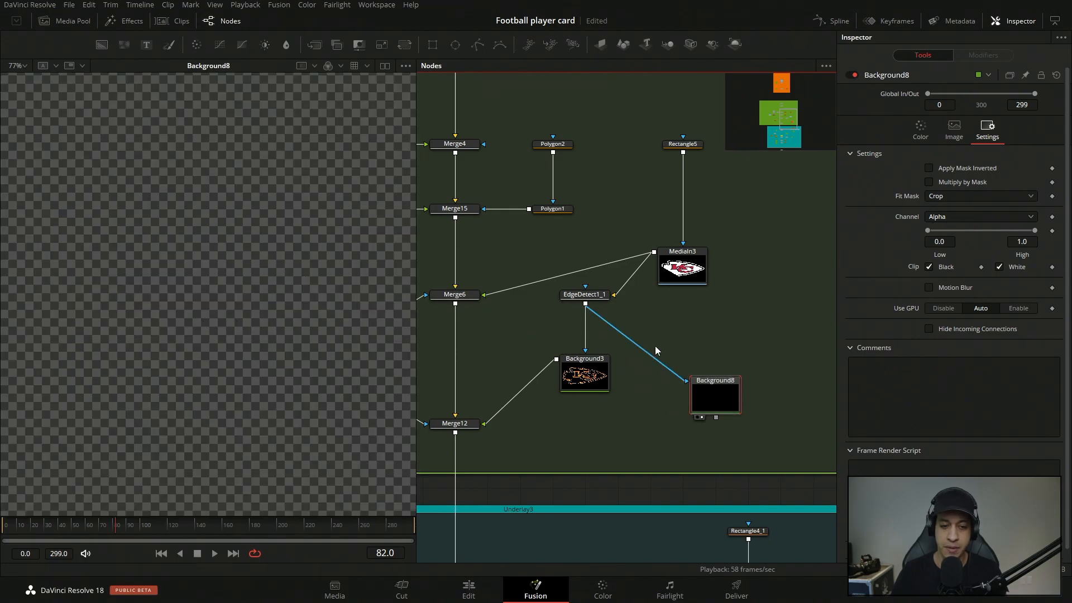
click(25, 67)
click(25, 84)
Replace Background8 with a pasted copy of Background3 masked by the EdgeDetect1_1 output.
click(584, 374)
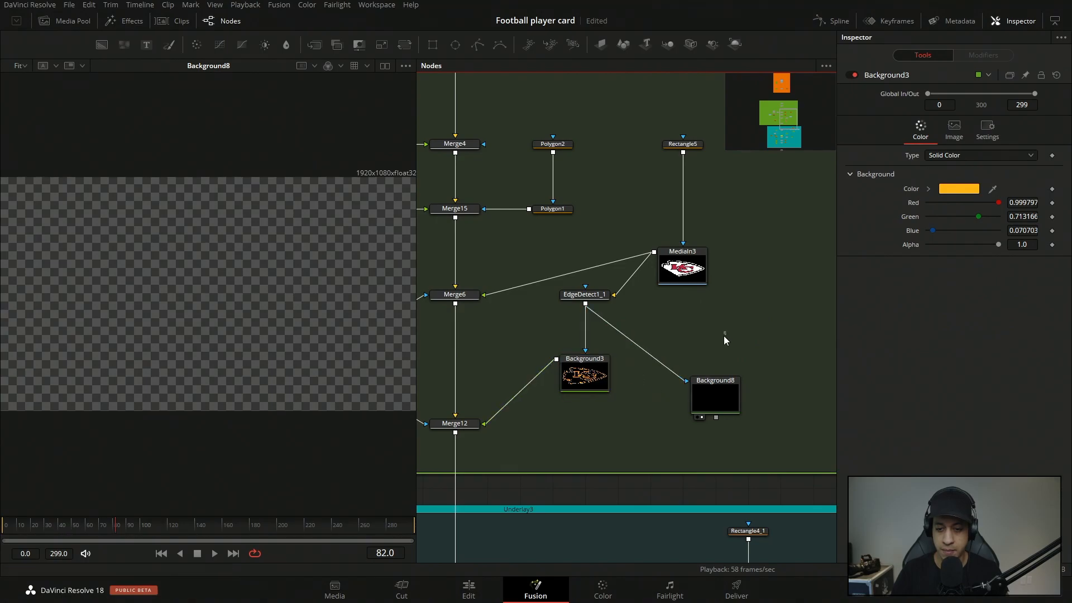
key(ctrl+v)
click(727, 416)
key(Delete)
drag(586, 304, 702, 349)
Set the mask channel of the Background3 copy to Alpha and load the copy in the viewer.
click(955, 134)
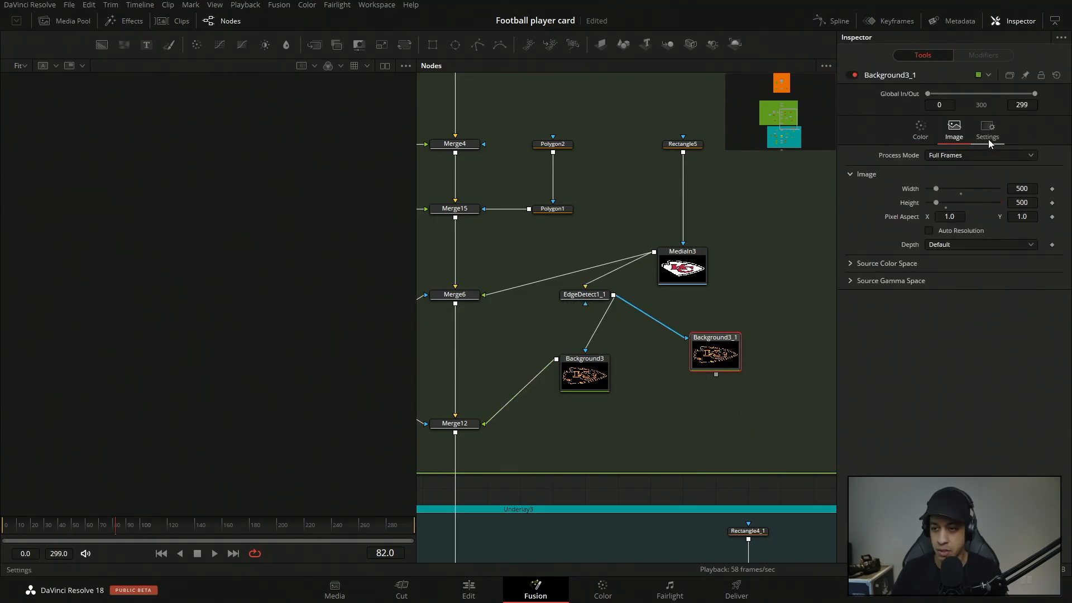
click(987, 130)
click(956, 218)
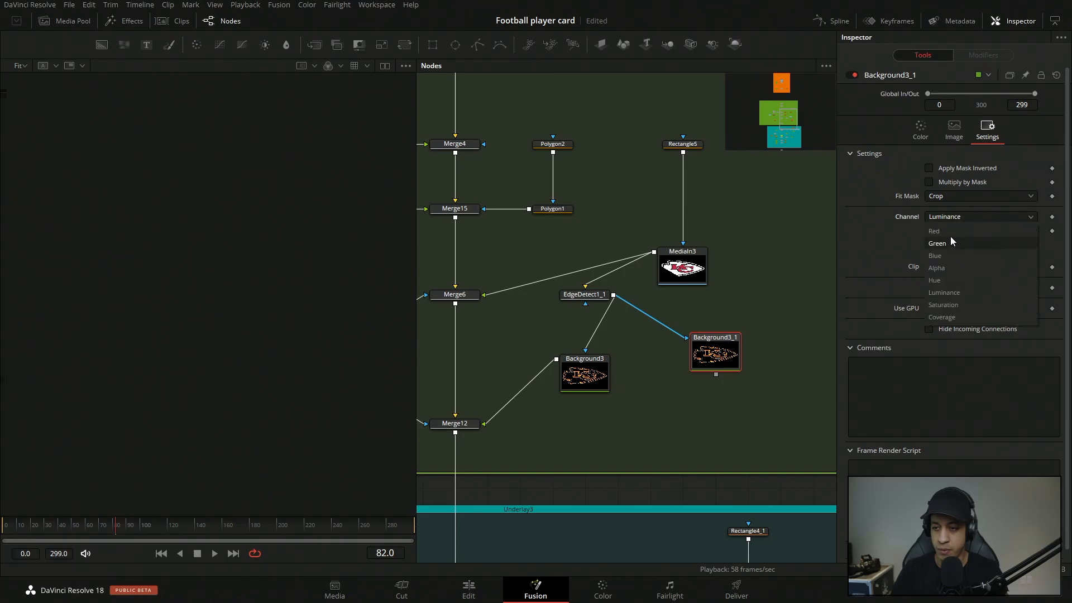
click(951, 268)
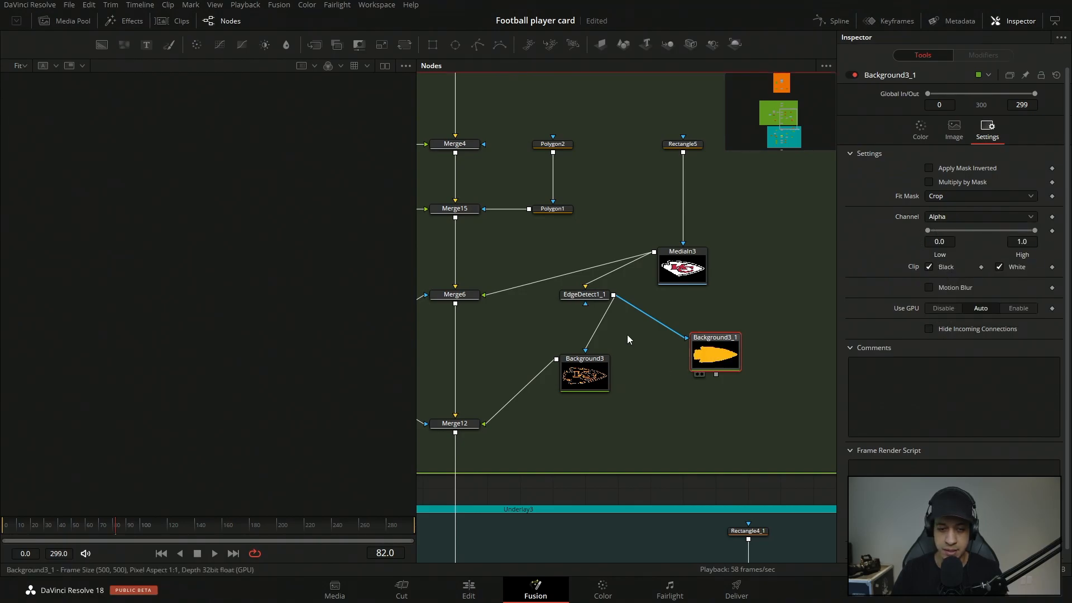
key(1)
scroll(222, 306, down, 3)
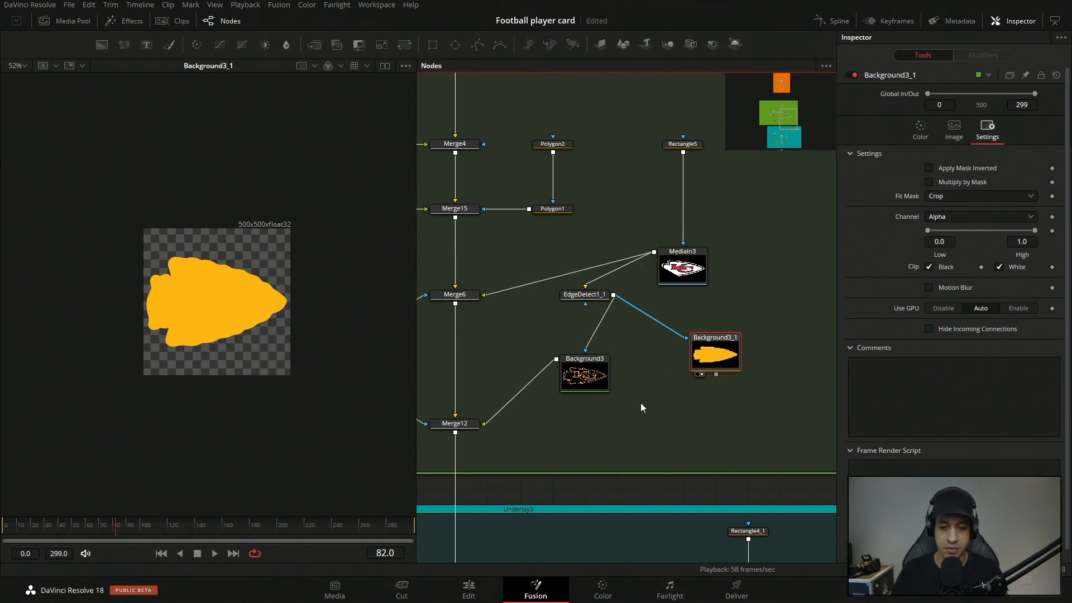
Compare EdgeDetect1_1 with the alpha-masked background copy in the viewer and check the copy's mask channel options.
drag(592, 298, 280, 317)
scroll(222, 291, up, 2)
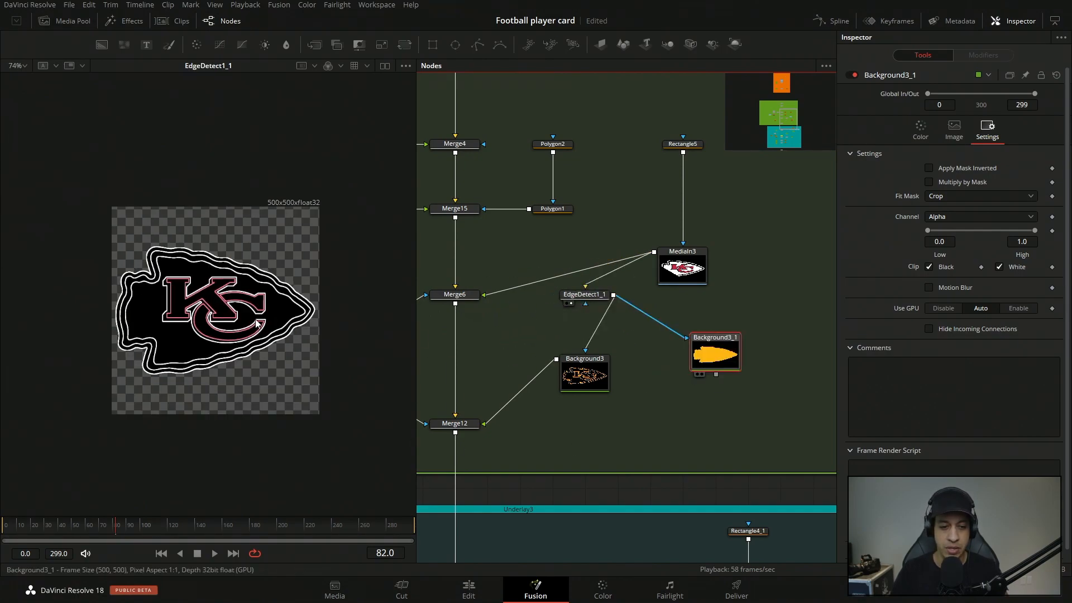
drag(247, 323, 243, 329)
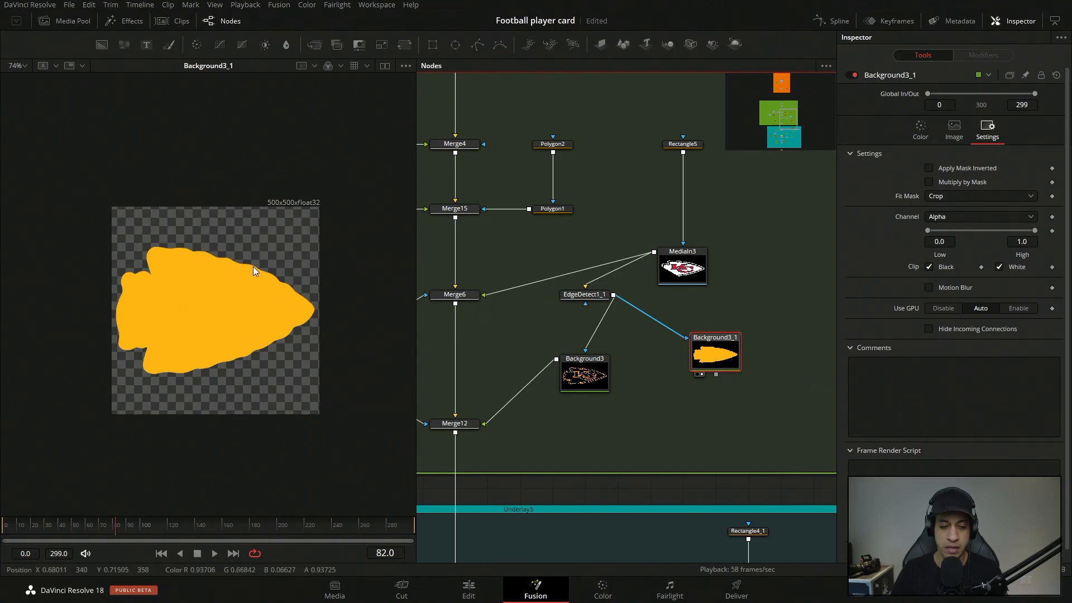
drag(599, 293, 231, 283)
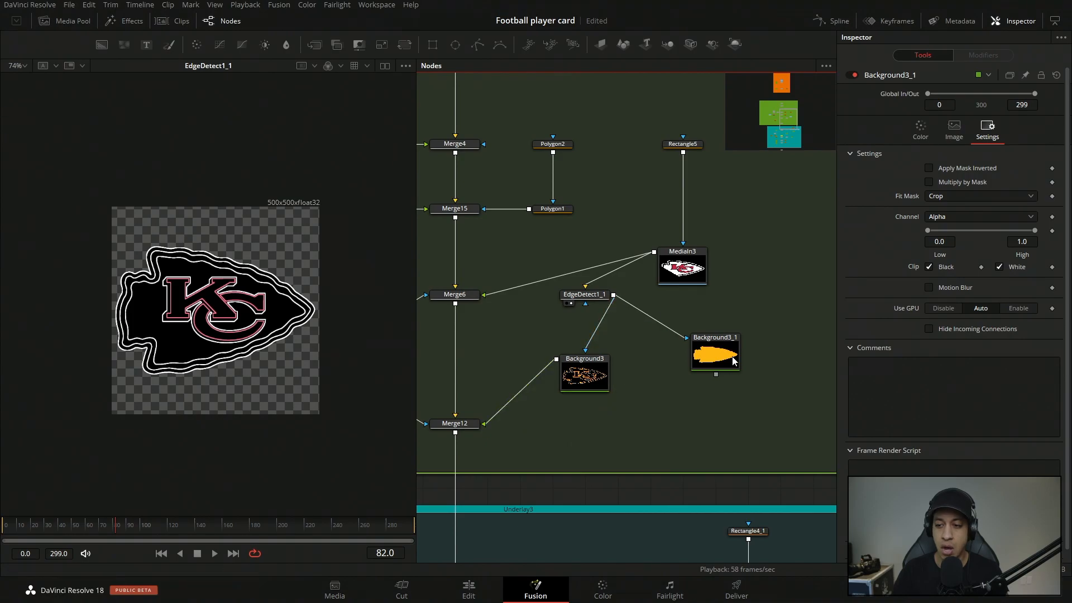
click(950, 218)
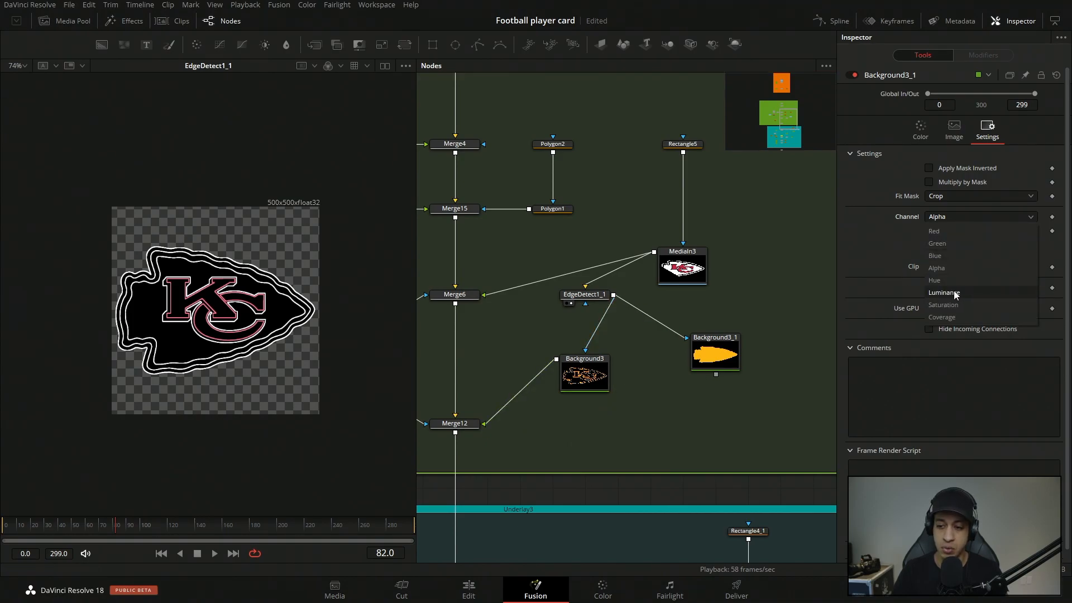
click(862, 289)
Load Background3 in the viewer and examine its image size, Luminance mask channel and Low/High range.
drag(587, 376, 335, 335)
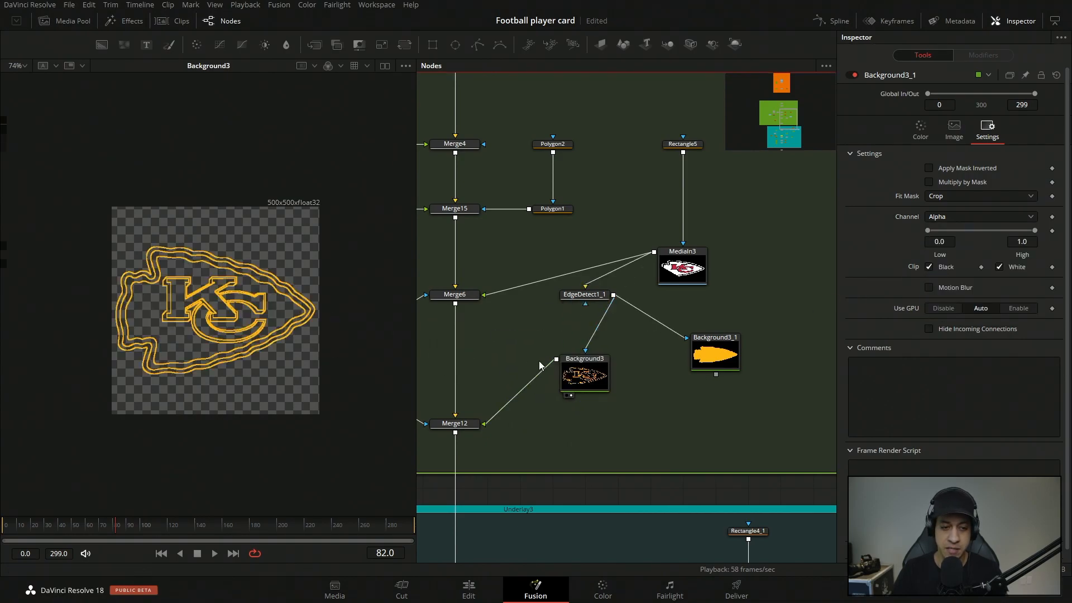
click(586, 376)
click(954, 130)
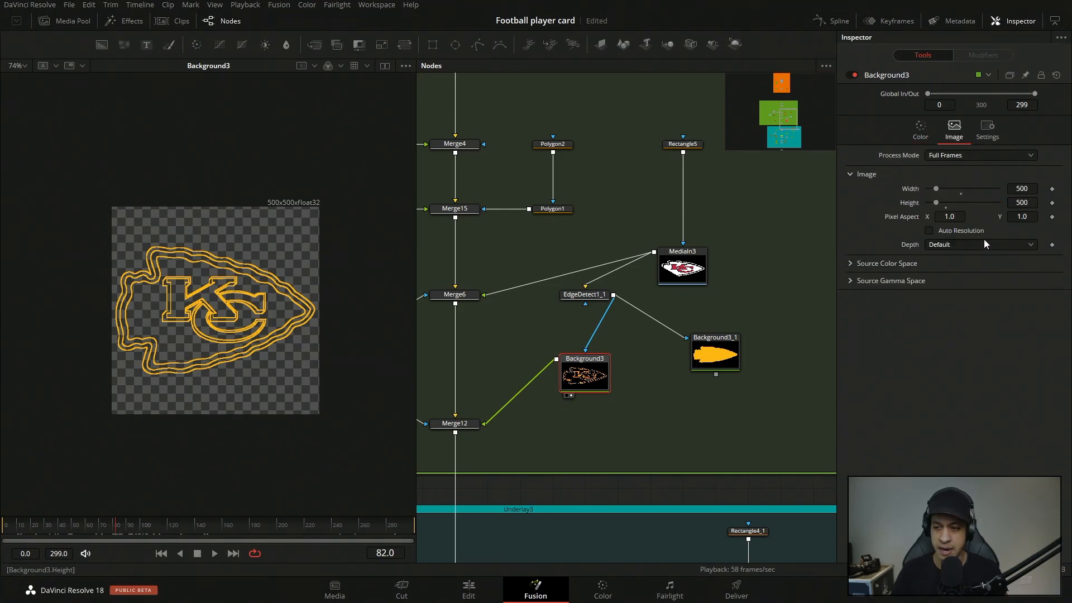
click(988, 131)
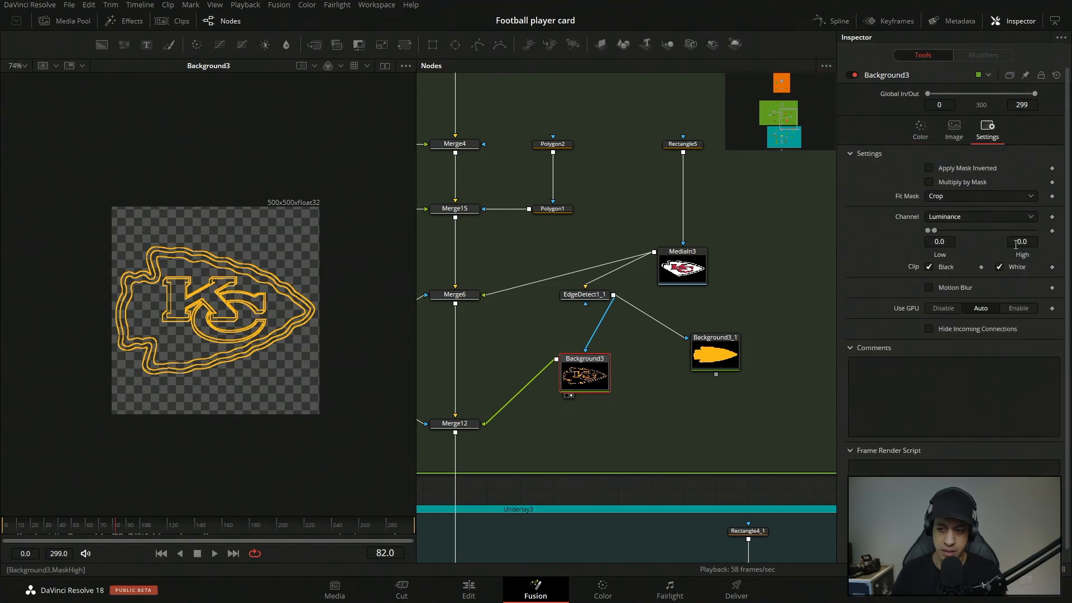
drag(943, 230, 891, 233)
drag(442, 433, 611, 411)
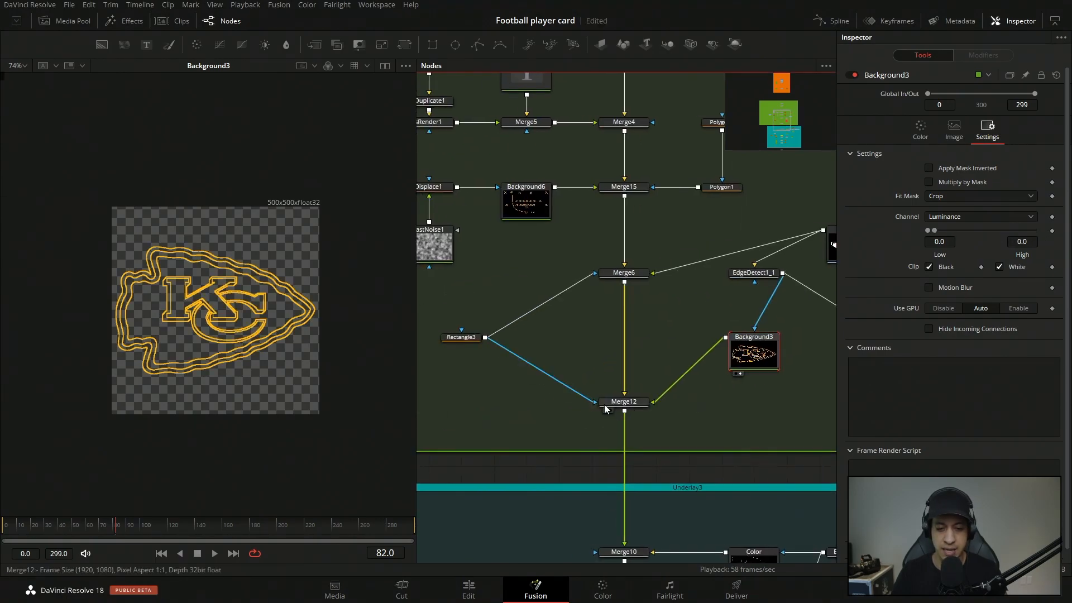
Inspect Merge6, Merge12 and the Rectangle3 mask feeding both merges.
click(621, 276)
click(626, 403)
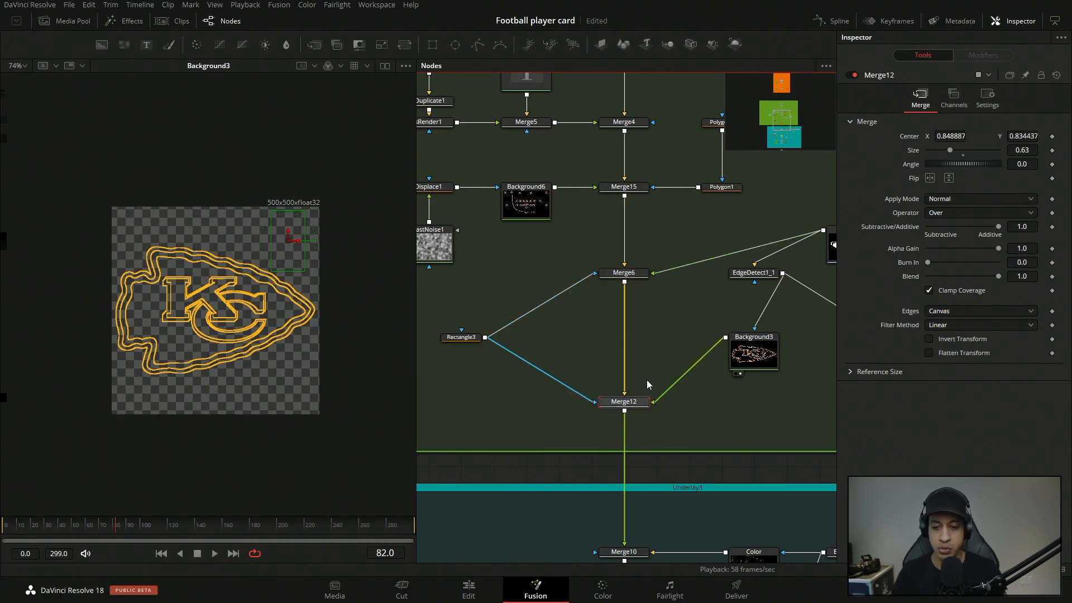
click(462, 340)
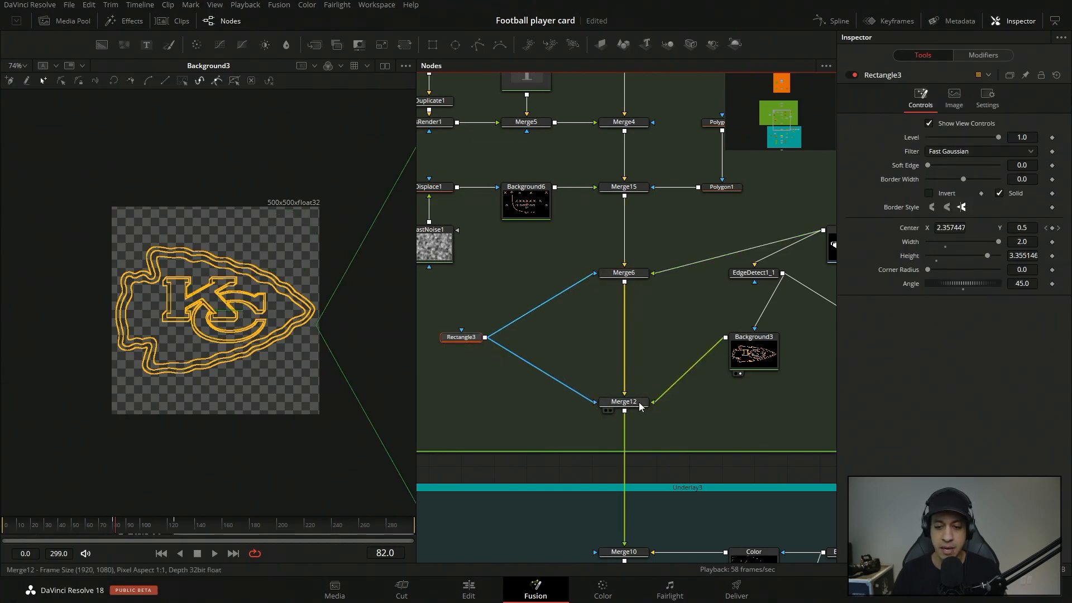
Compare the mask settings of Merge6 and Merge12, checking the Apply Mask Inverted option on each.
click(623, 402)
click(624, 272)
click(987, 98)
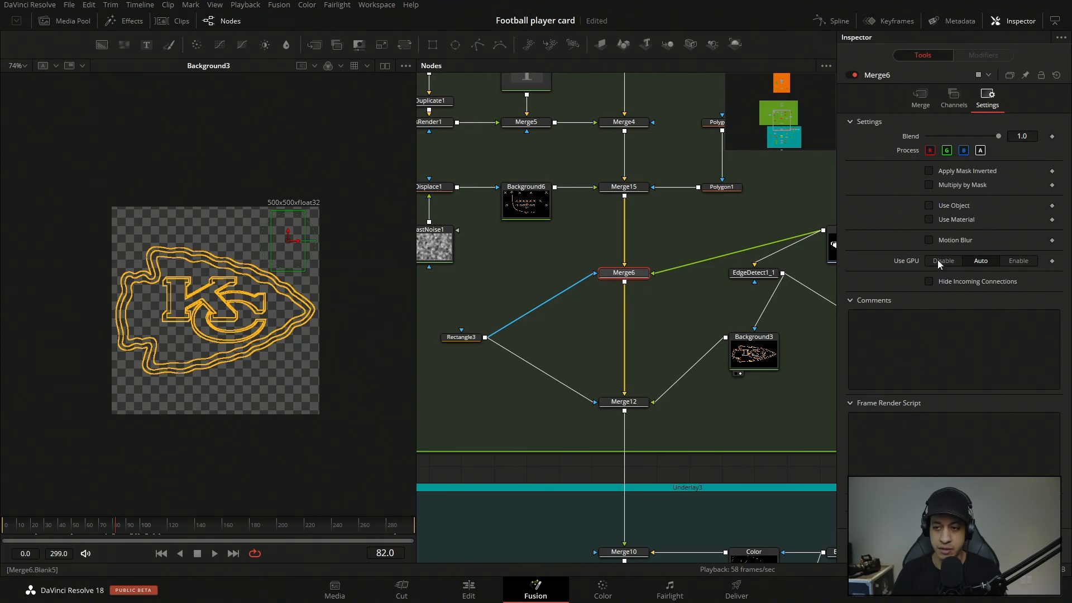
click(954, 99)
click(987, 98)
click(628, 402)
click(986, 99)
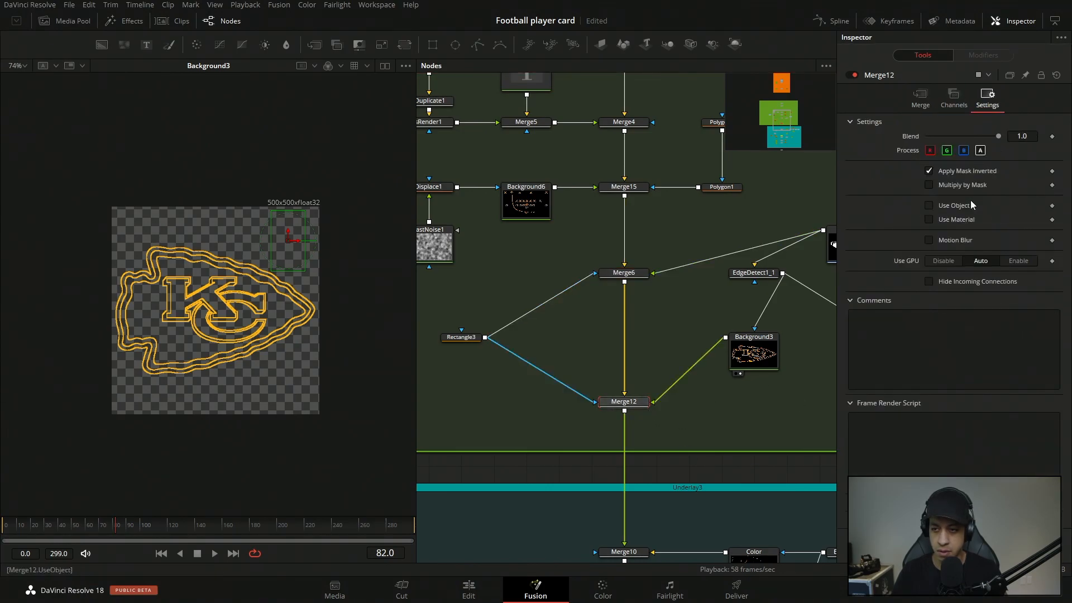
click(627, 274)
click(637, 406)
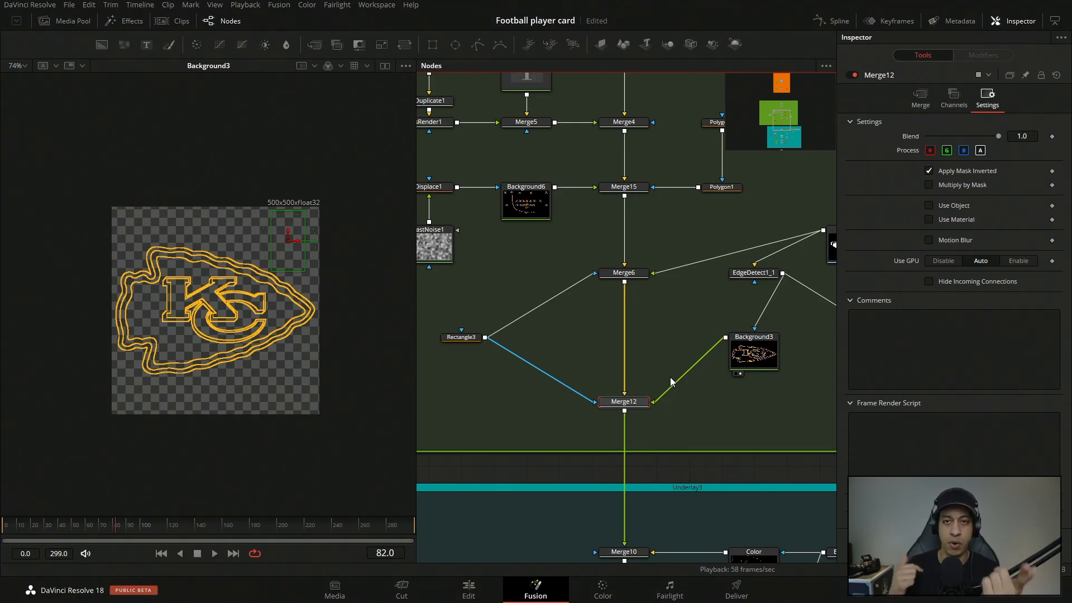
Load Merge12 in the viewer at frame 109 and examine the card together with the Rectangle3 wipe mask.
key(1)
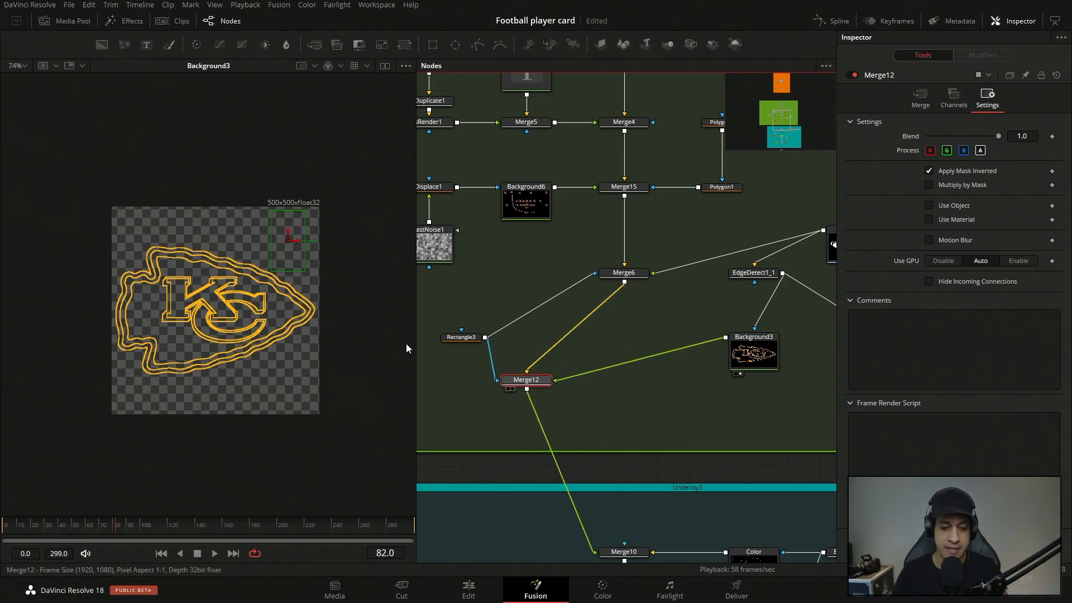
drag(106, 528, 153, 533)
click(470, 337)
scroll(607, 438, down, 2)
scroll(607, 437, down, 2)
scroll(625, 427, down, 6)
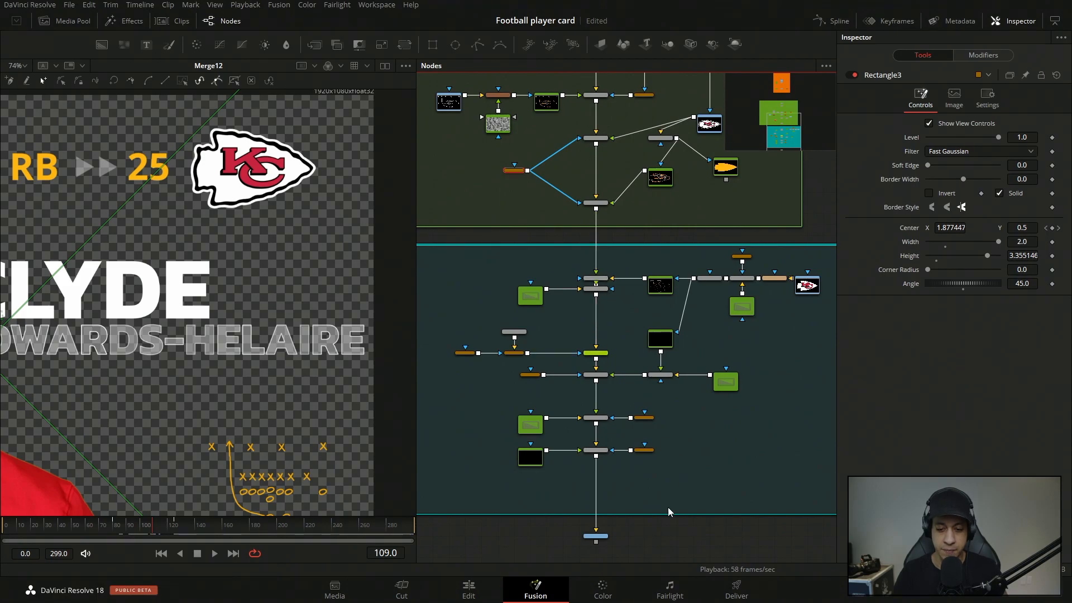
scroll(287, 337, down, 5)
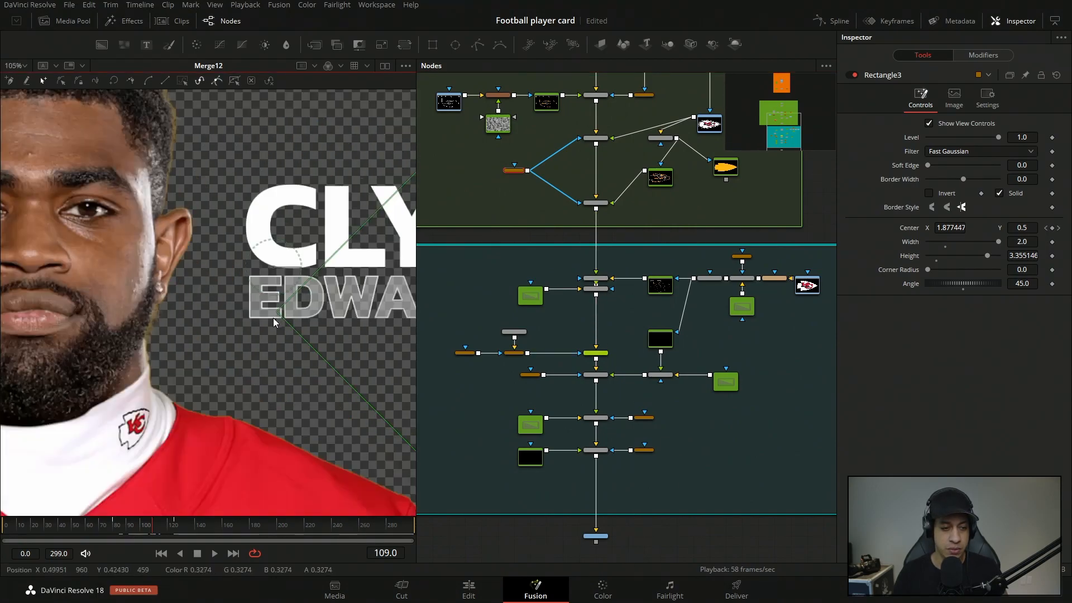
drag(347, 329, 271, 291)
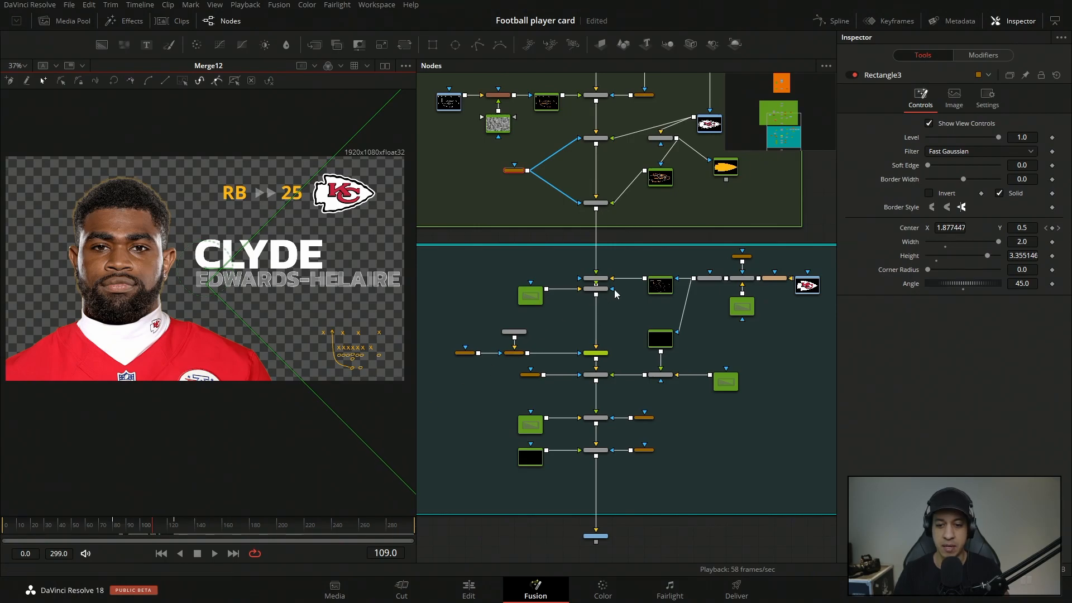
Load Merge10 in the viewer and scrub from frame 23 to frame 127 to review the large background logo outline.
drag(603, 278, 267, 293)
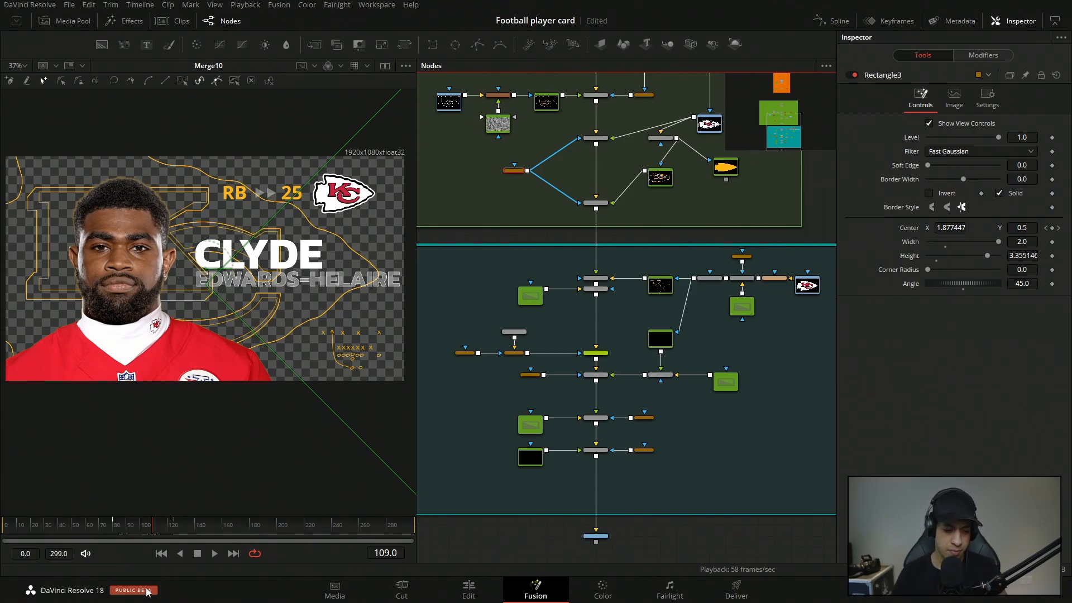
click(37, 524)
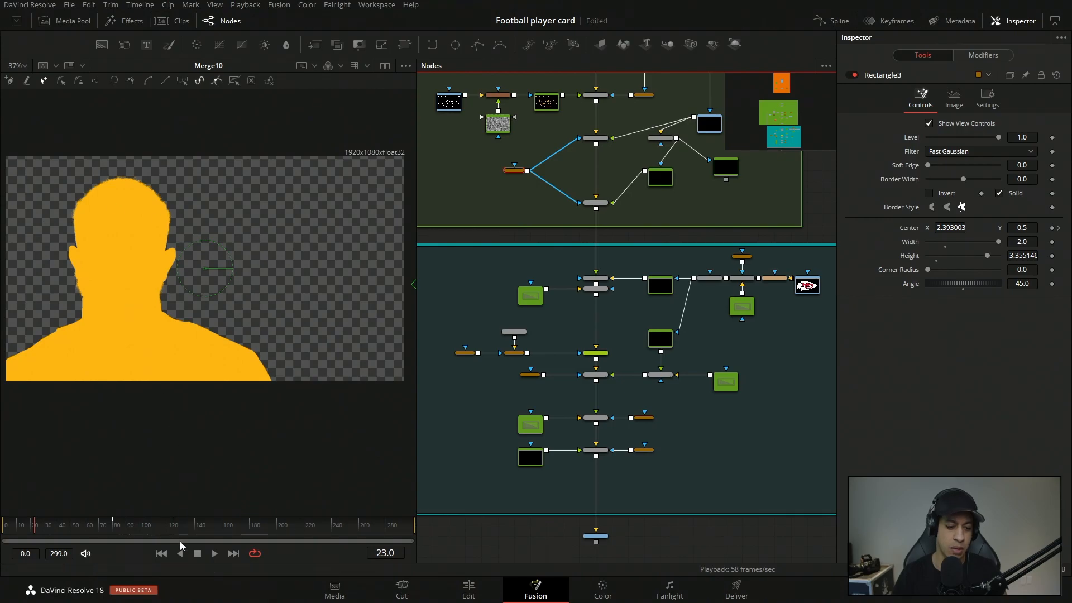
drag(137, 534, 179, 537)
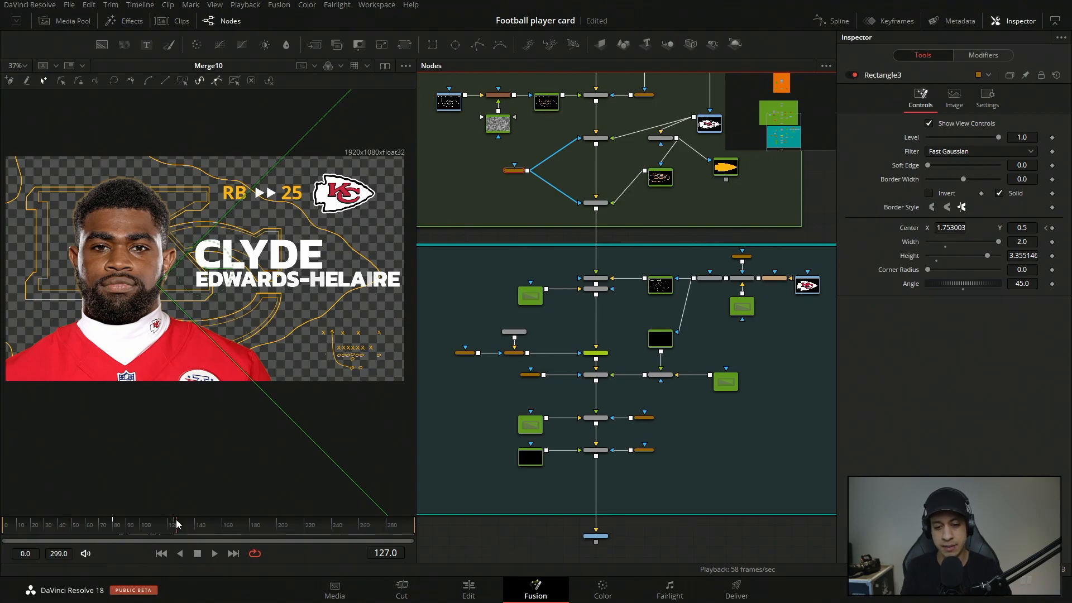
View the Merge13 output and the Color background masked by EdgeDetect1 in the viewer.
click(652, 376)
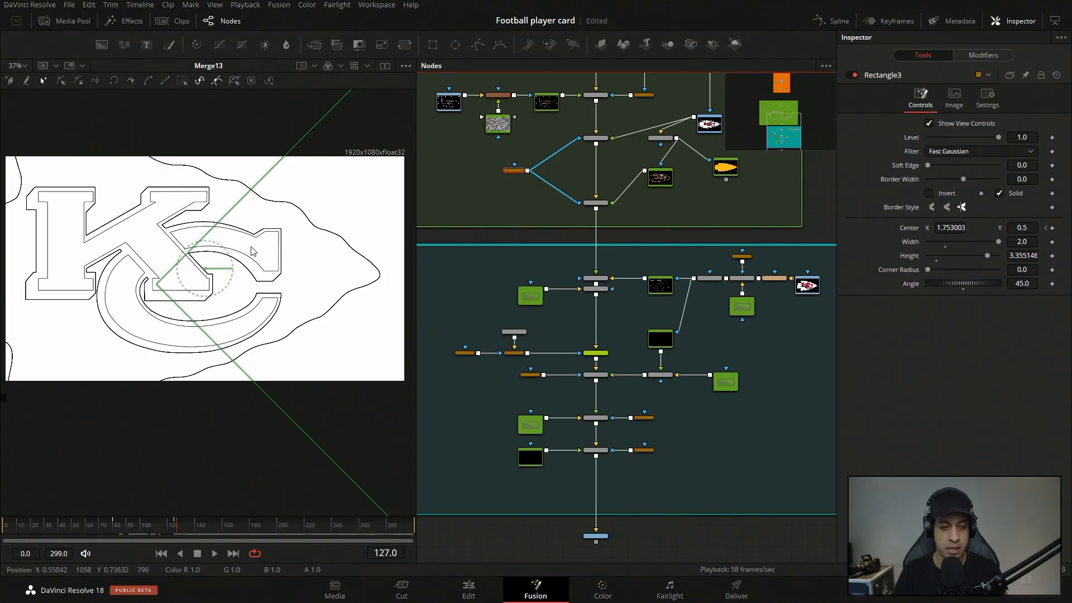
scroll(743, 311, up, 6)
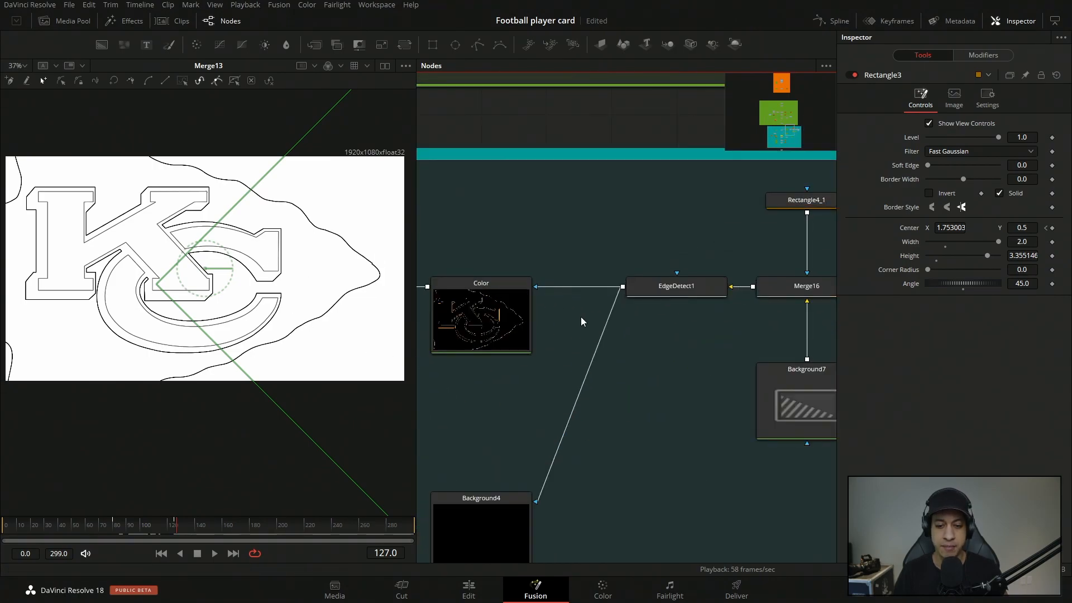
click(481, 313)
key(1)
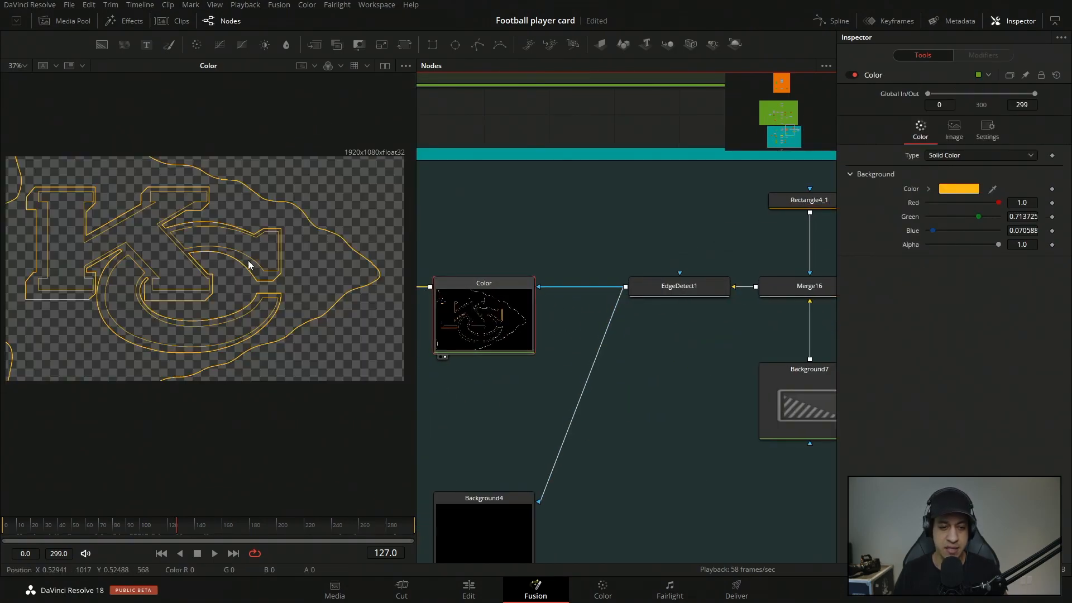
Locate the two logo image inputs in the node graph and load MediaIn4 (logo.png) in the viewer.
scroll(616, 402, down, 6)
drag(638, 403, 526, 396)
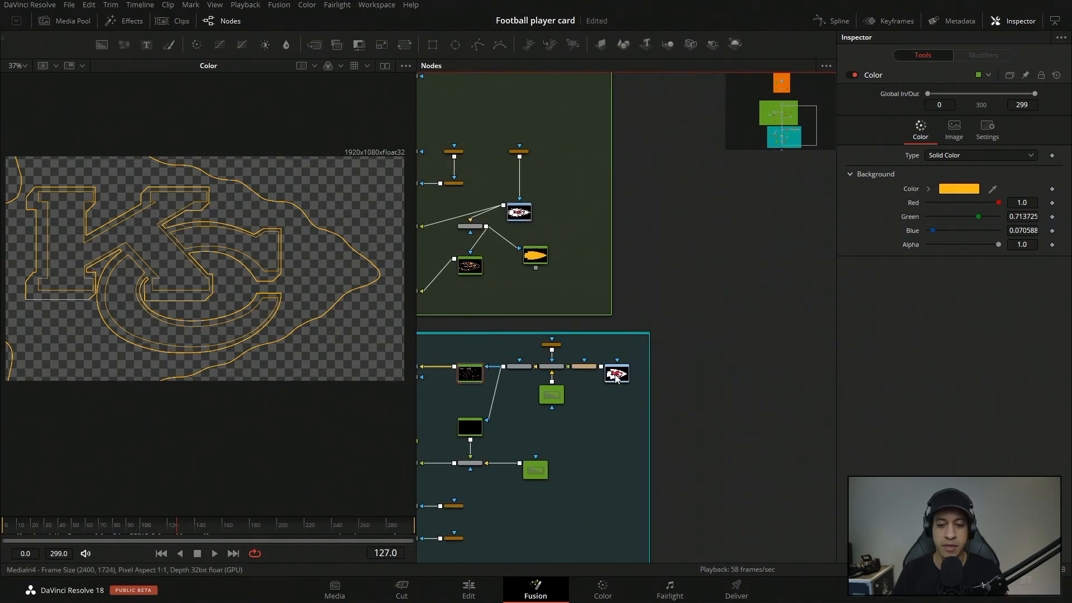
click(617, 374)
click(517, 215)
click(624, 380)
drag(625, 381, 306, 172)
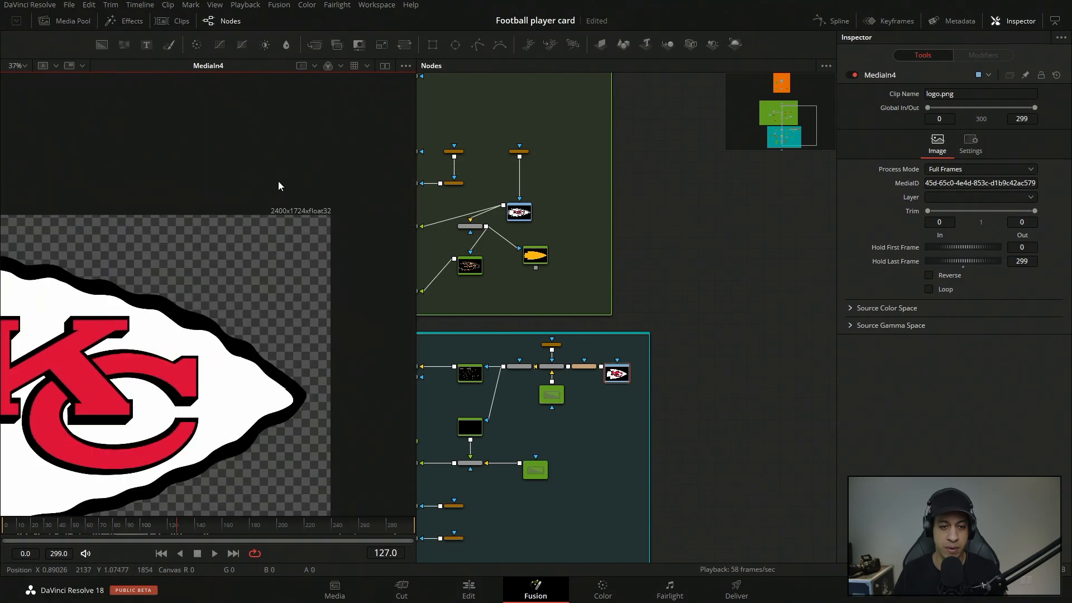
Load MediaIn3 in the viewer and zoom in to examine the smaller logo's image quality.
drag(519, 212, 259, 272)
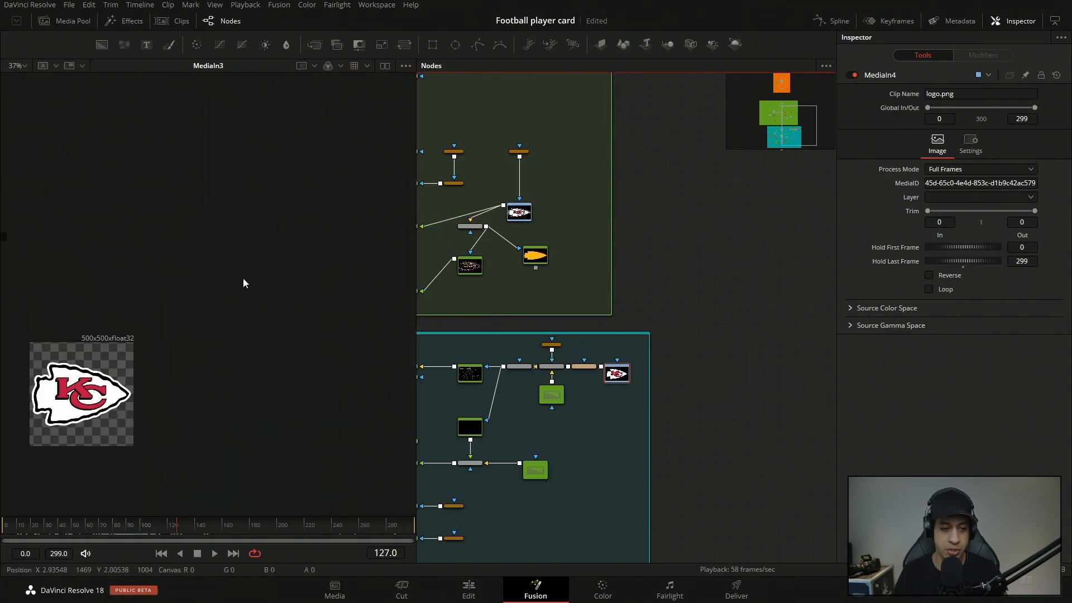
scroll(241, 351, up, 5)
drag(223, 369, 336, 192)
drag(245, 338, 255, 231)
scroll(321, 294, down, 1)
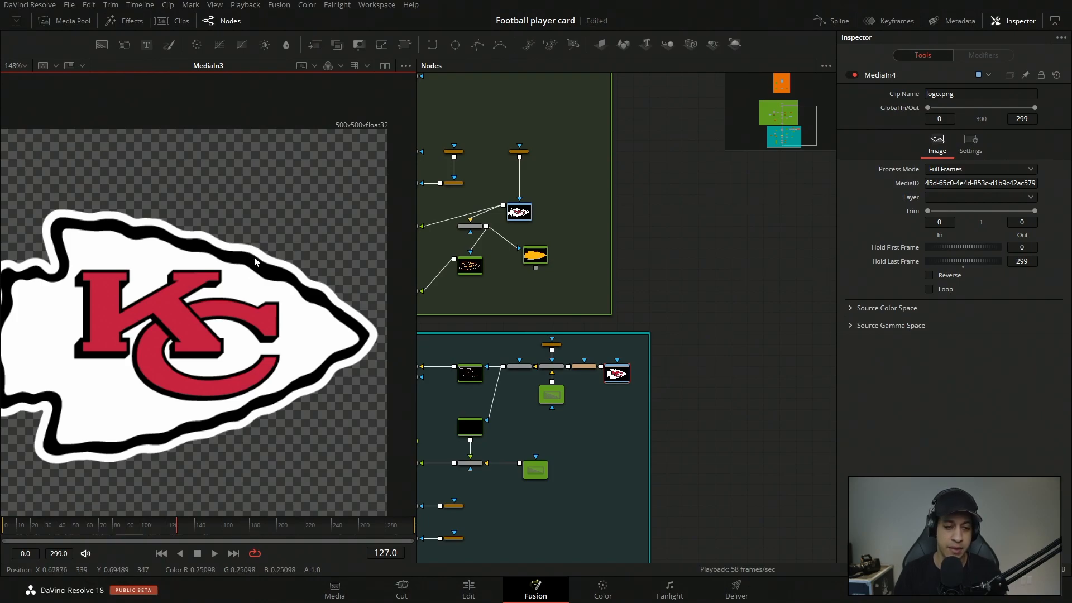
Load MediaIn4 back in the viewer at the same zoom and compare its logo with the smaller one.
drag(613, 373, 326, 318)
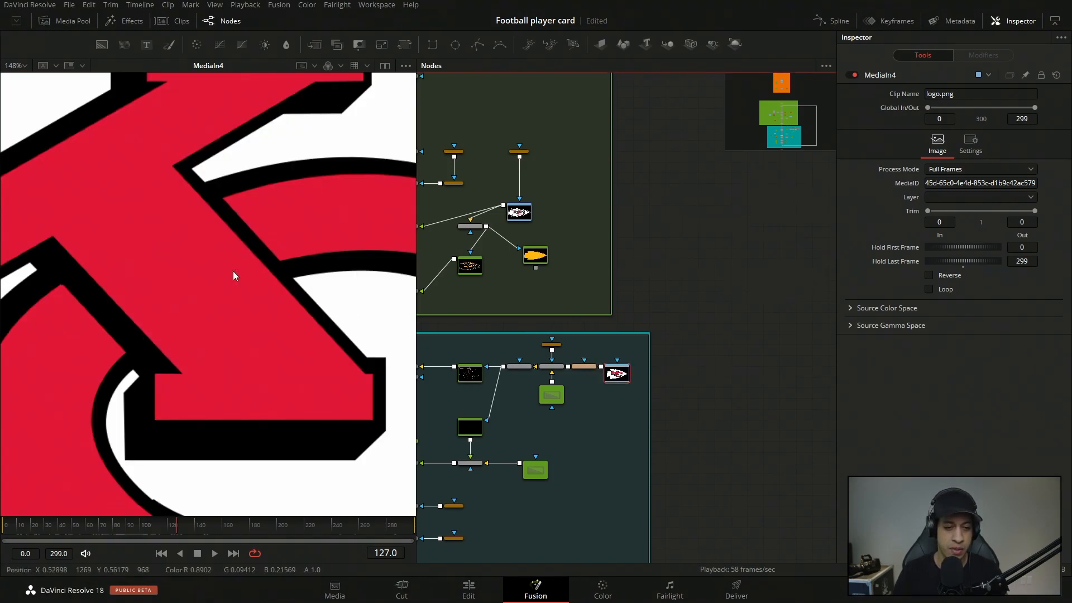
scroll(234, 269, down, 6)
scroll(327, 285, up, 1)
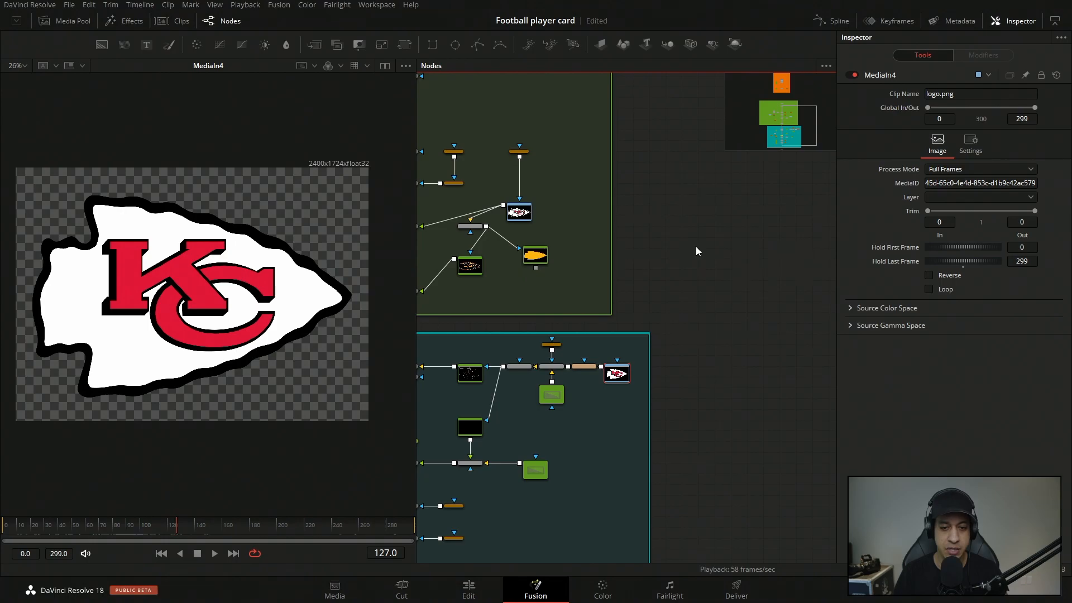
Compare the logo outlines of Background3 and the Color node by loading each in the viewer.
drag(689, 246, 785, 238)
drag(566, 258, 225, 286)
scroll(223, 281, up, 3)
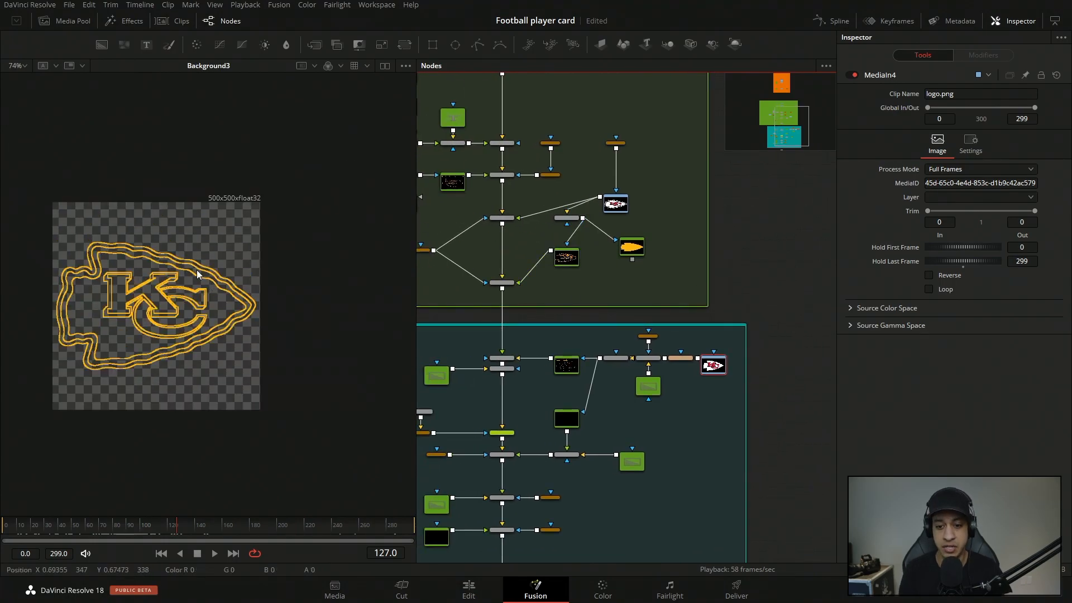
drag(567, 366, 304, 201)
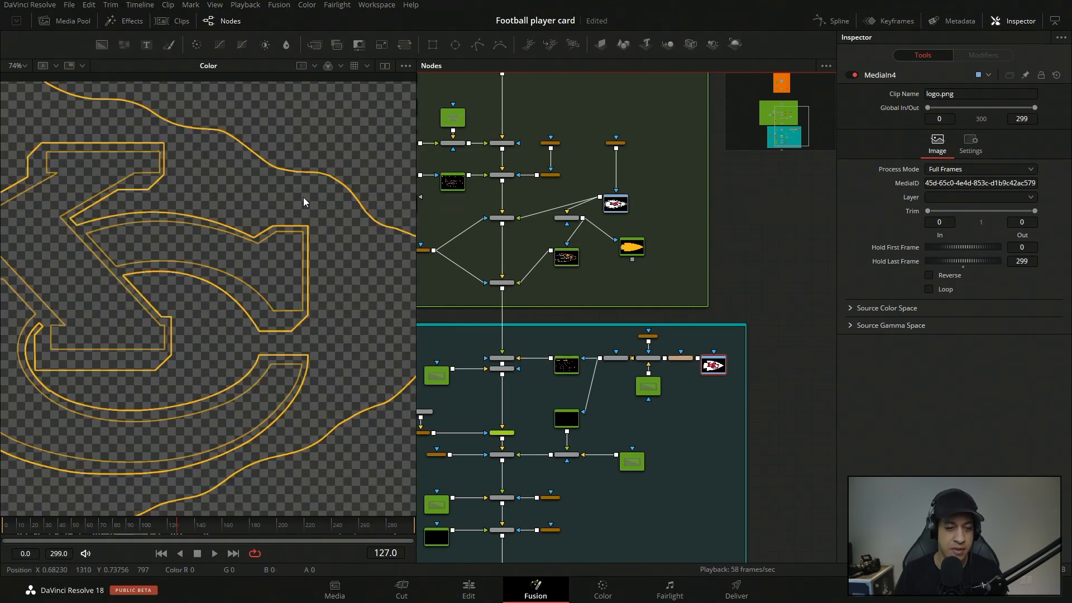
scroll(341, 229, down, 2)
drag(293, 308, 267, 326)
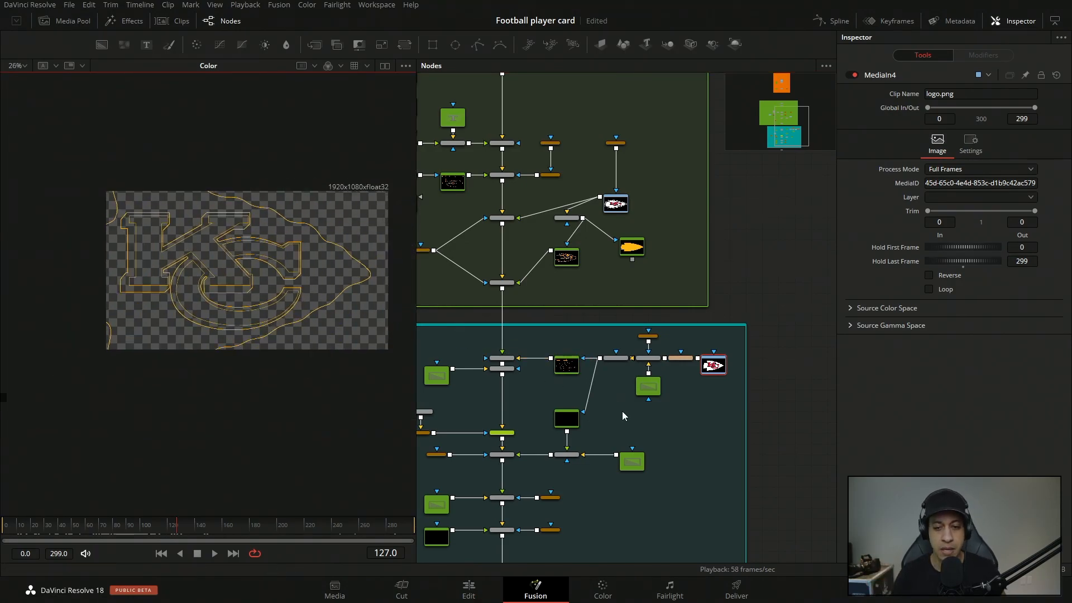
Load Merge10 in the viewer to check the yellow logo outline behind the player.
drag(652, 389, 670, 389)
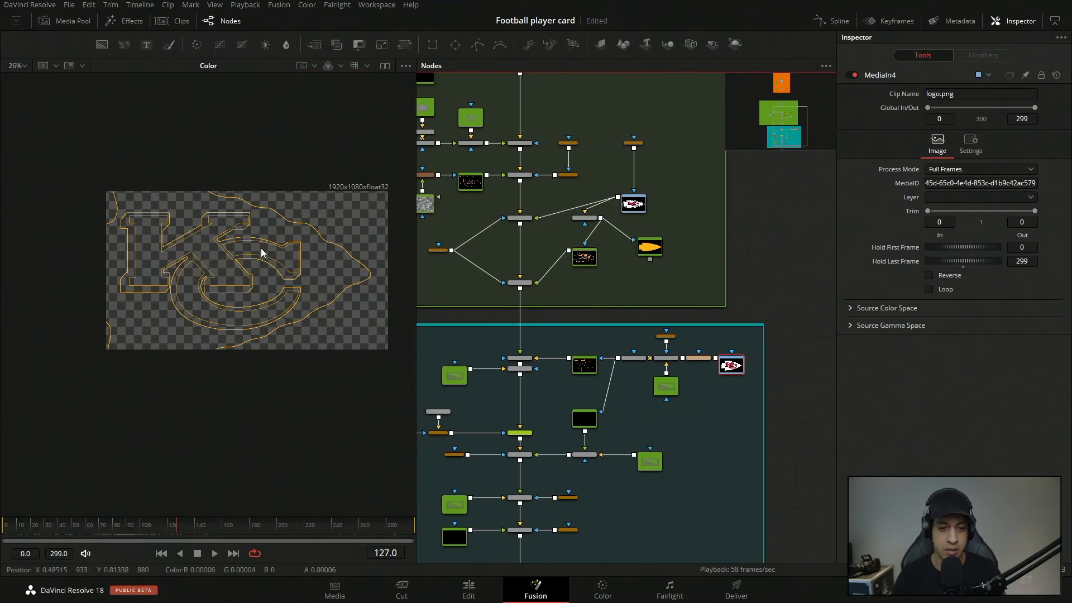
scroll(637, 383, up, 4)
drag(605, 405, 675, 386)
click(523, 313)
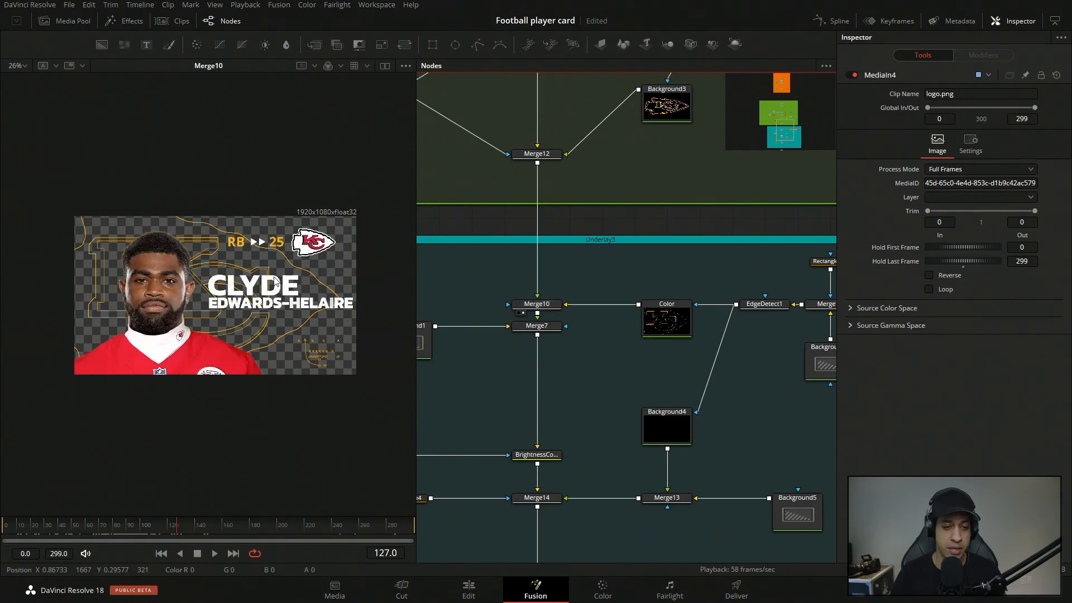
Load Merge13 in the viewer and inspect Background4, the black outline color masked by EdgeDetect1.
drag(635, 500, 609, 401)
click(640, 400)
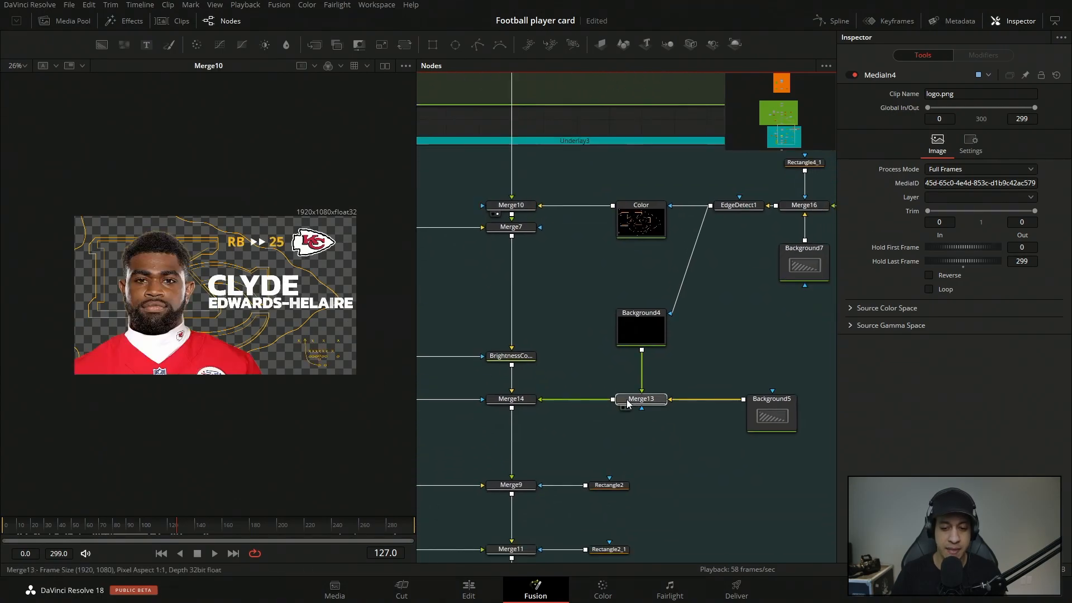
key(1)
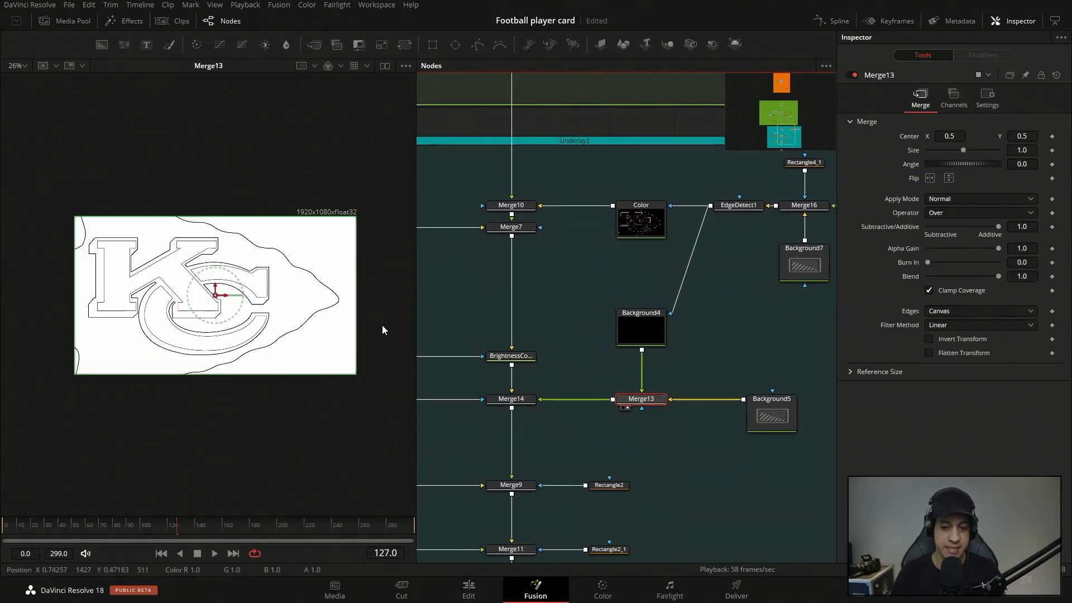
drag(515, 361, 696, 366)
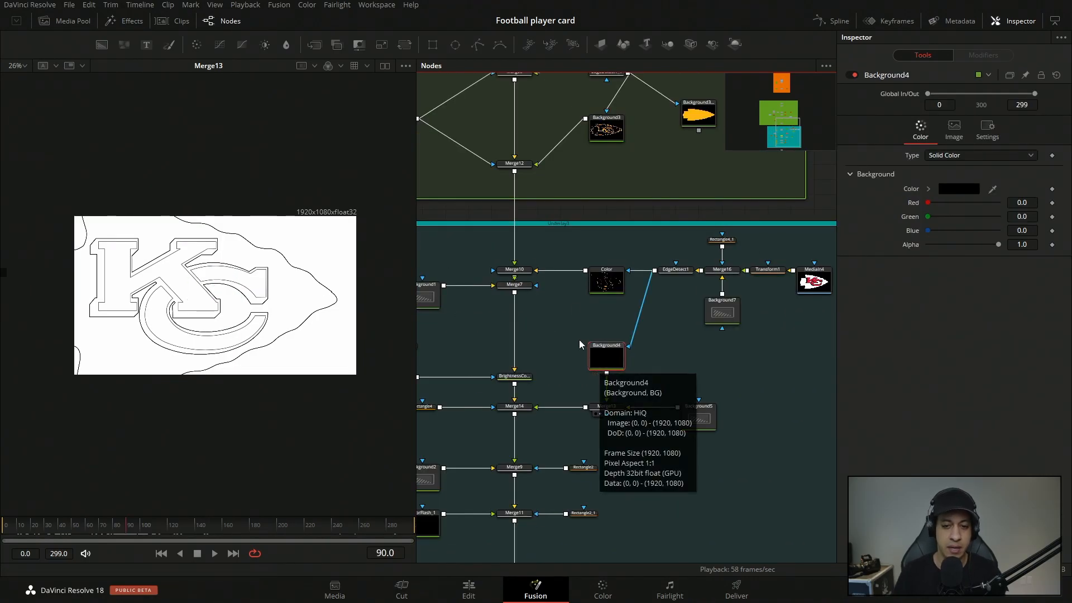
drag(192, 258, 207, 272)
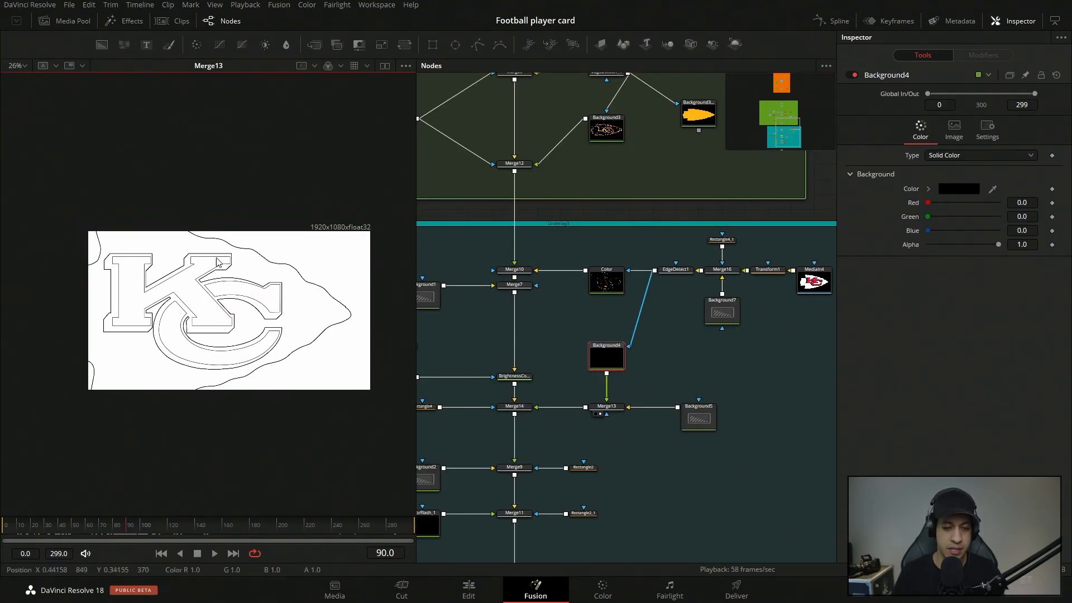
Load Merge10 and Merge14 in the viewer at frame 90 and inspect how Merge13 feeds into Merge14.
click(509, 277)
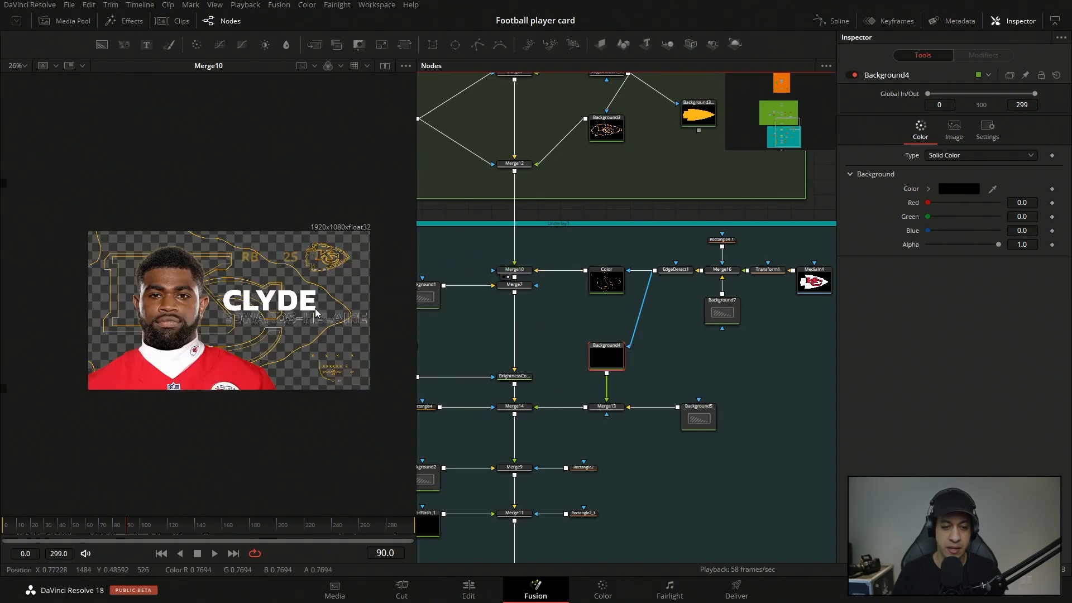
drag(530, 375, 596, 331)
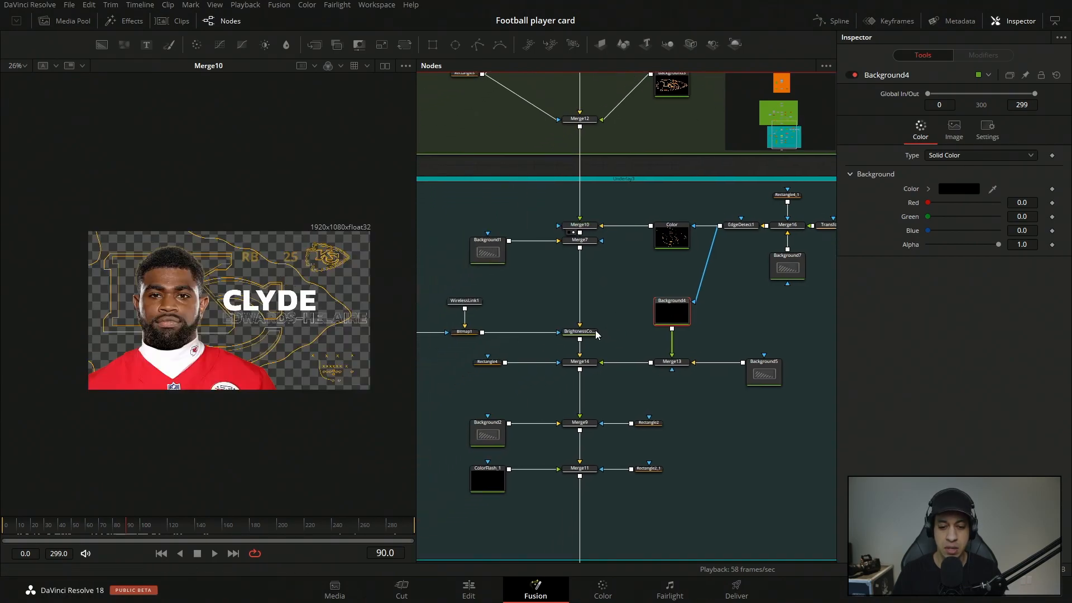
drag(491, 362, 178, 307)
drag(583, 363, 119, 312)
click(671, 362)
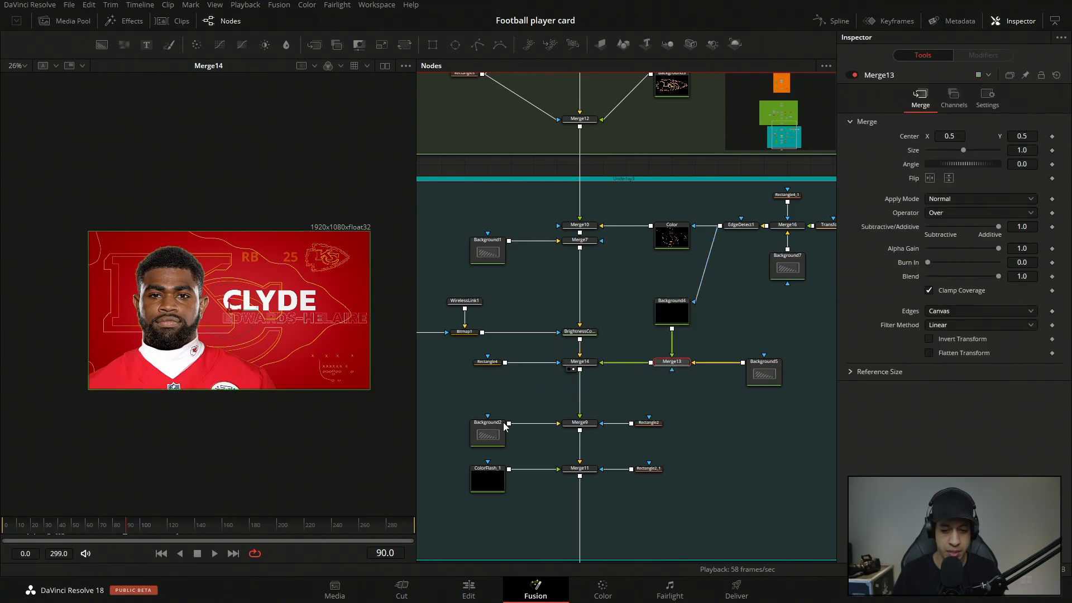
click(591, 363)
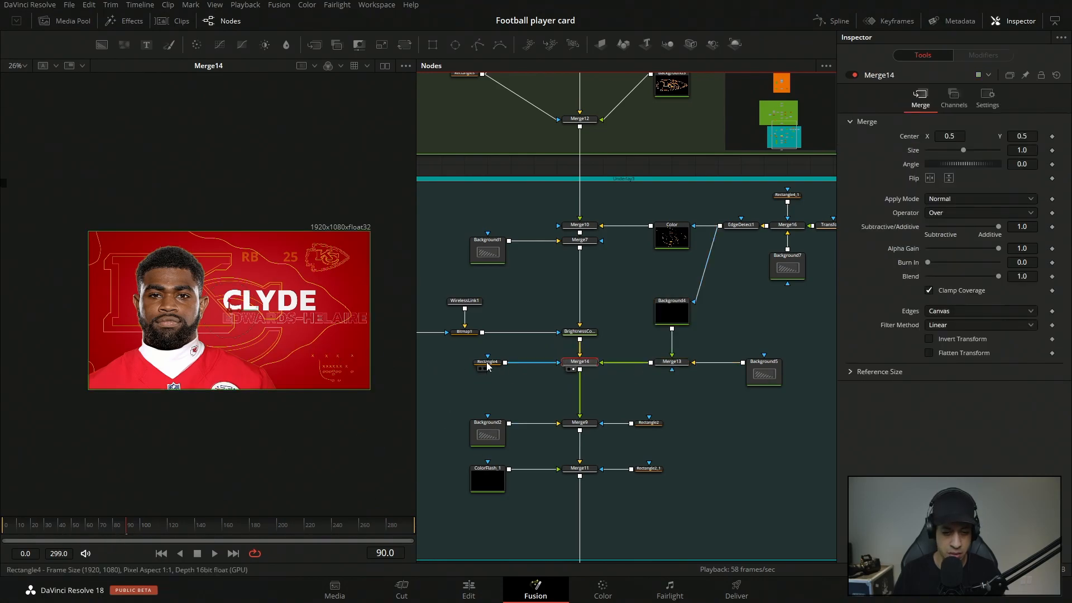
Inspect the Rectangle4 mask and scrub to frame 38 to examine its wipe of the white logo background.
click(487, 362)
click(64, 526)
mouse_move(65, 529)
mouse_down()
mouse_move(85, 530)
mouse_move(56, 528)
mouse_up()
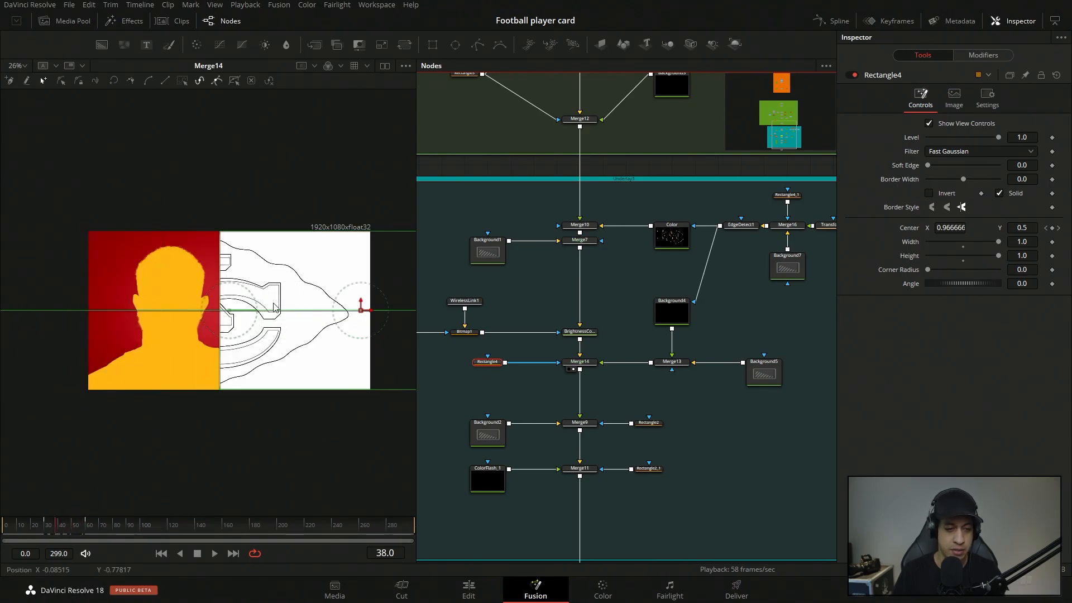
Move the playhead to frame 51 and examine how the Rectangle4 wipe moves across the white logo background.
click(72, 526)
click(72, 526)
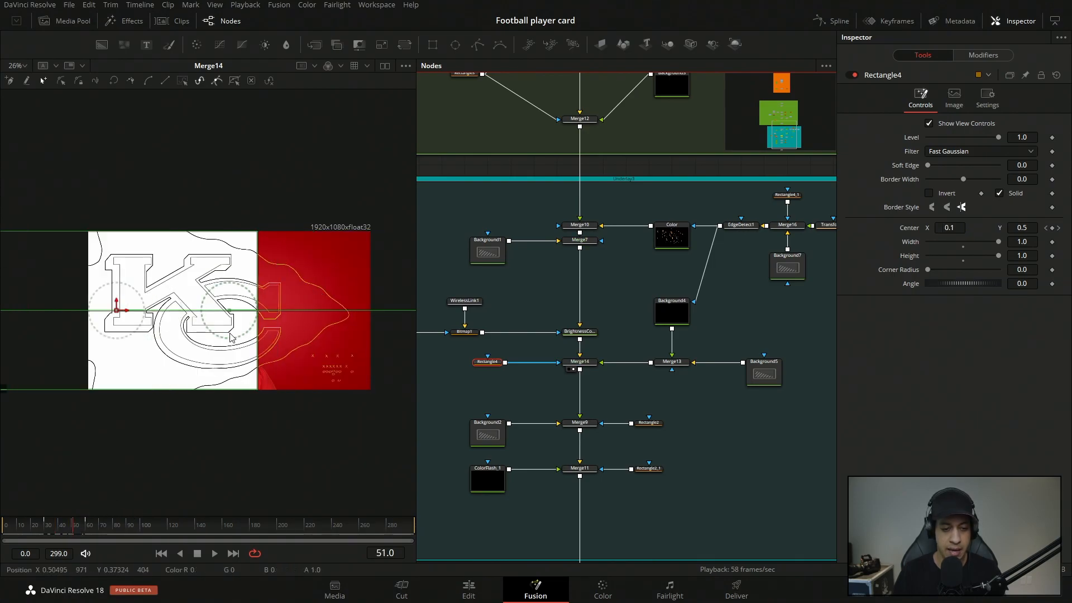
scroll(230, 332, up, 5)
scroll(350, 333, down, 5)
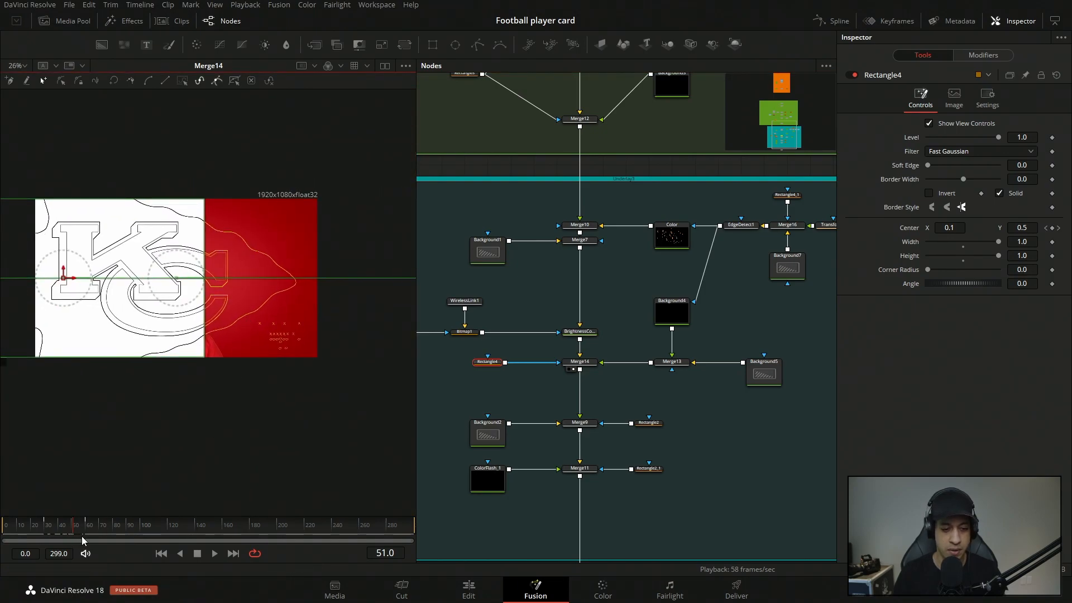
Load Bitmap1 in the viewer to check the vignette mask, followed by BrightnessContrast1 to see it applied.
drag(544, 391, 683, 362)
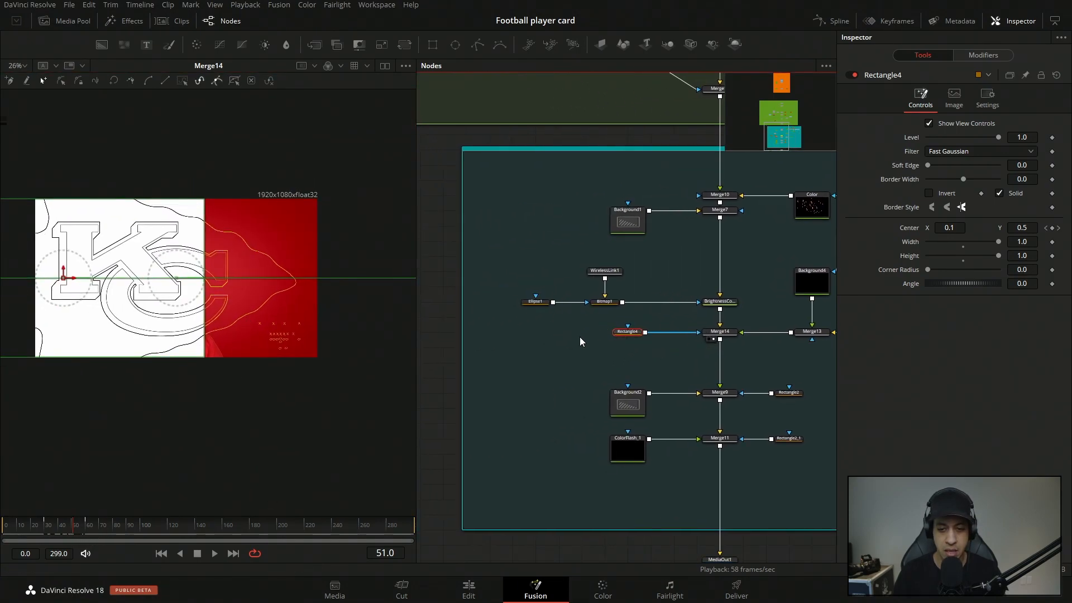
drag(581, 337, 515, 373)
drag(542, 339, 358, 302)
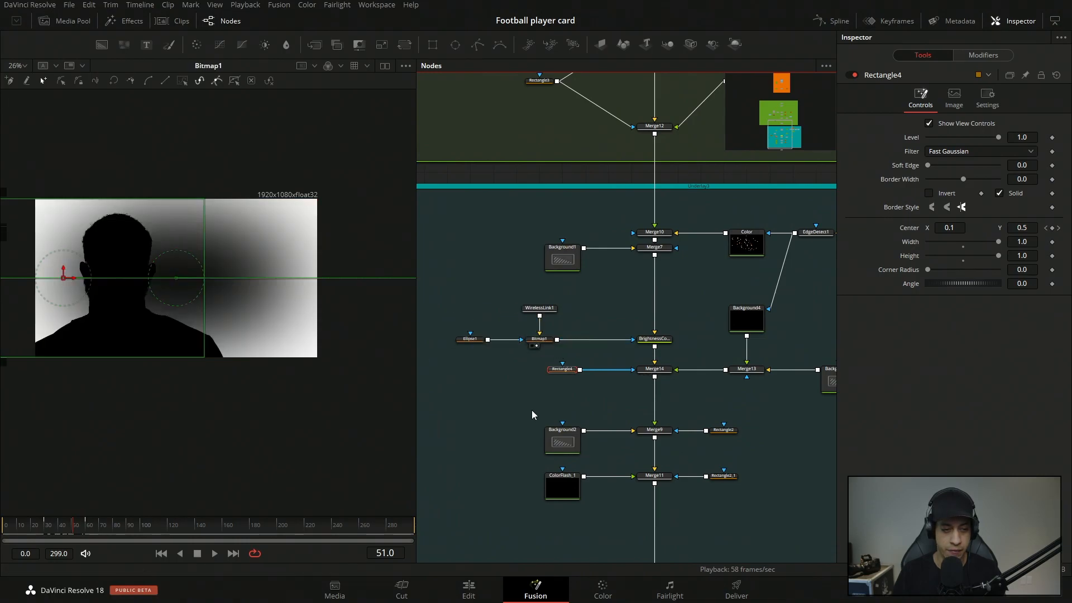
click(544, 414)
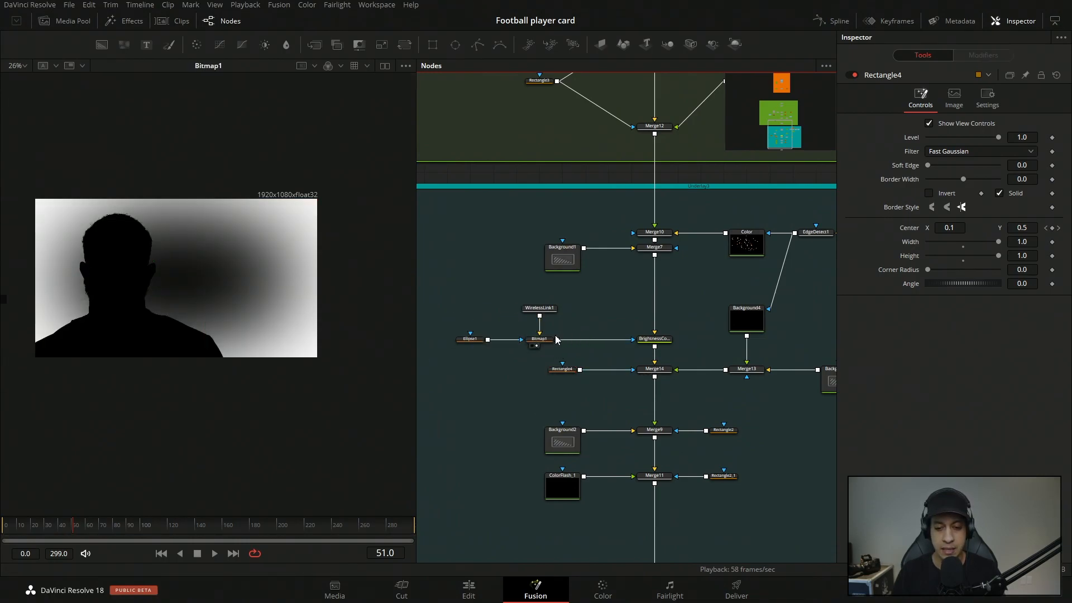
drag(654, 338, 421, 311)
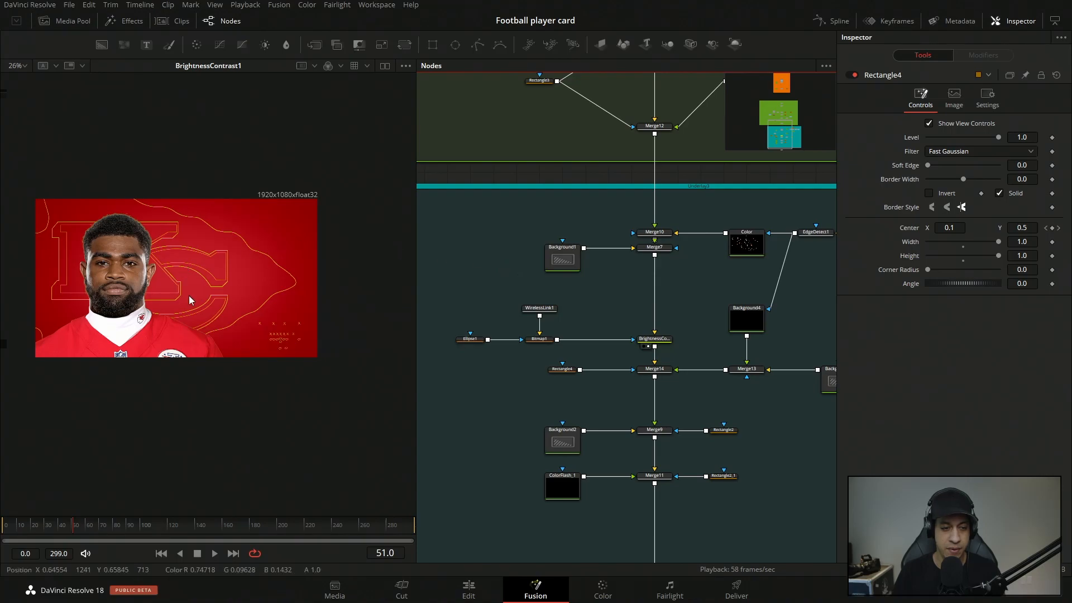
Compare Merge7 with BrightnessContrast1 in the viewer to examine the background darkening around the player.
drag(221, 272, 240, 286)
drag(655, 247, 360, 287)
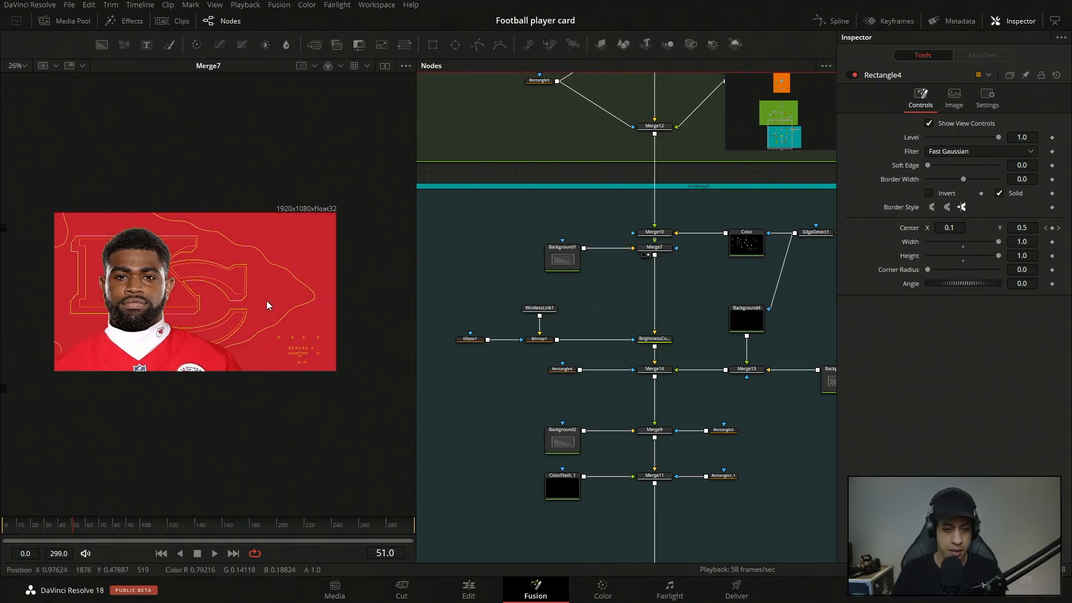
drag(278, 297, 322, 271)
scroll(232, 259, up, 3)
scroll(313, 206, down, 4)
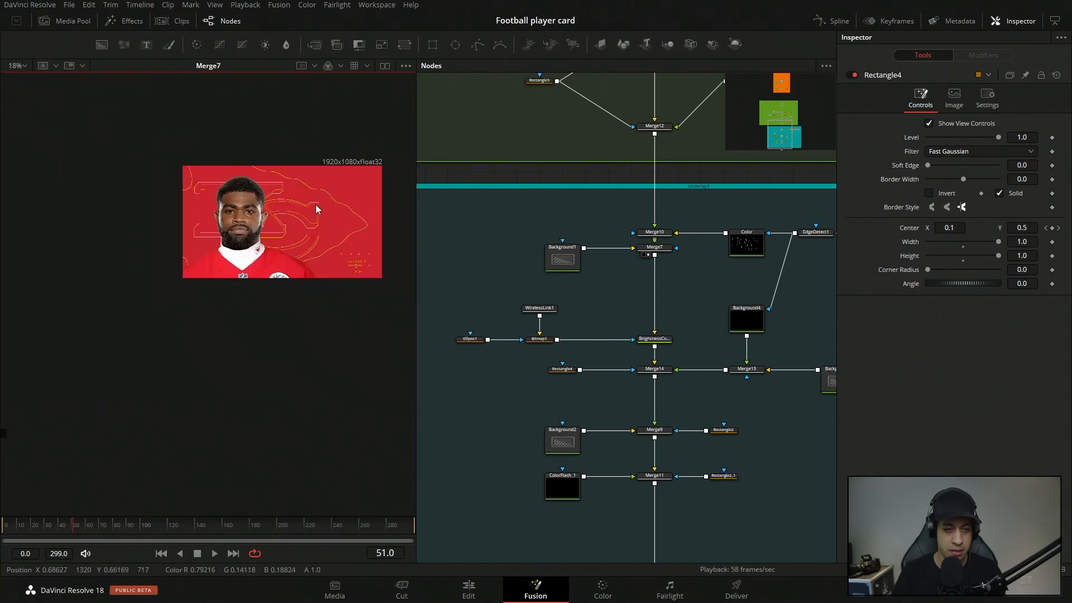
scroll(312, 190, up, 5)
drag(279, 258, 278, 219)
click(645, 346)
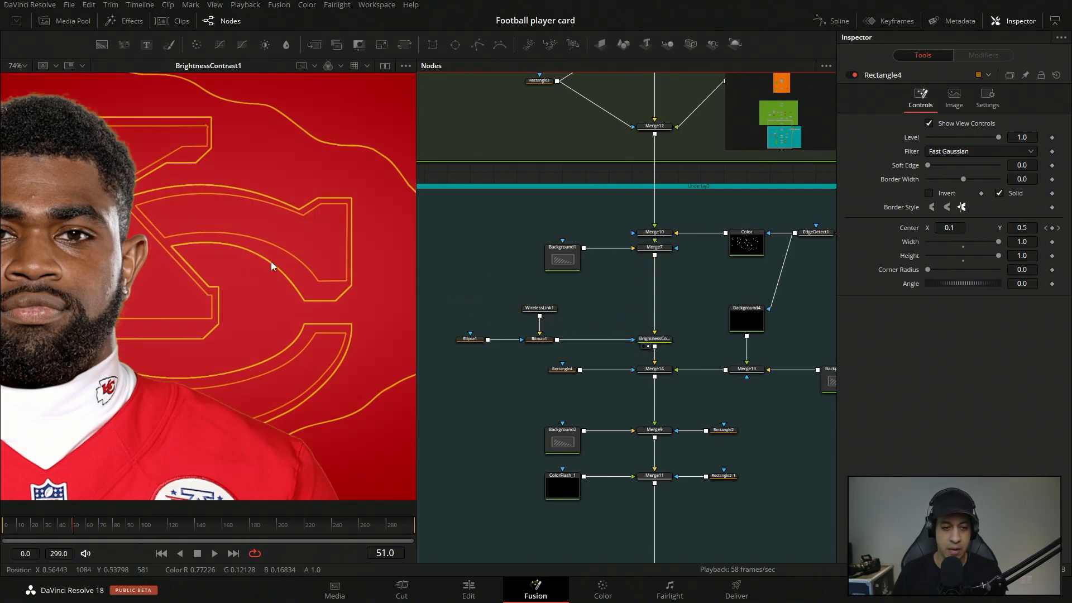
scroll(268, 281, down, 2)
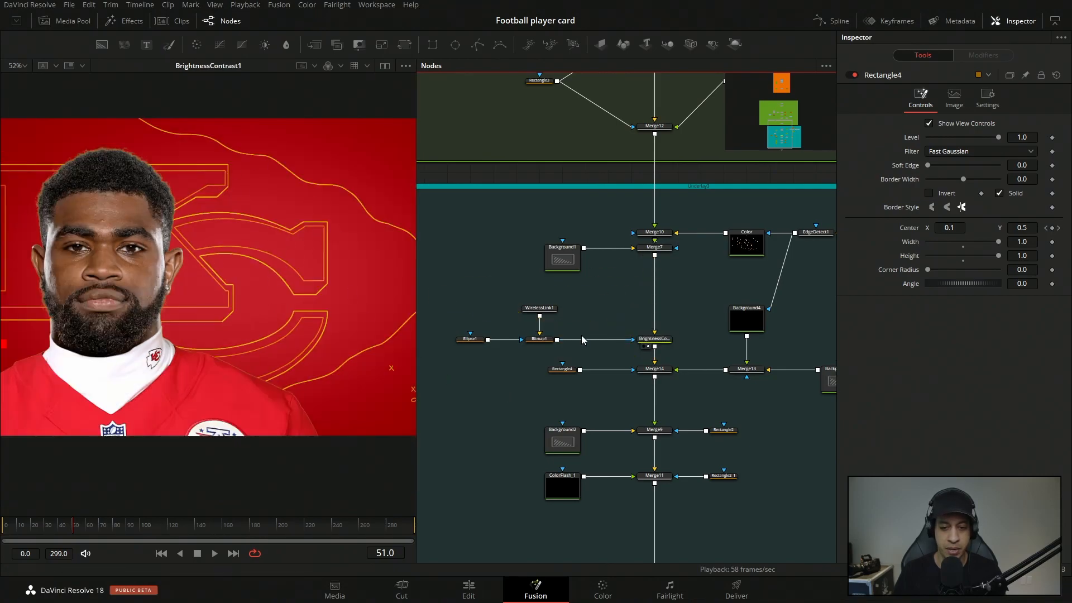
Inspect the WirelessLink1 input and load its source node ColorFlash in the viewer to check the player silhouette.
mouse_move(539, 331)
mouse_down()
mouse_move(587, 322)
mouse_move(539, 337)
mouse_up()
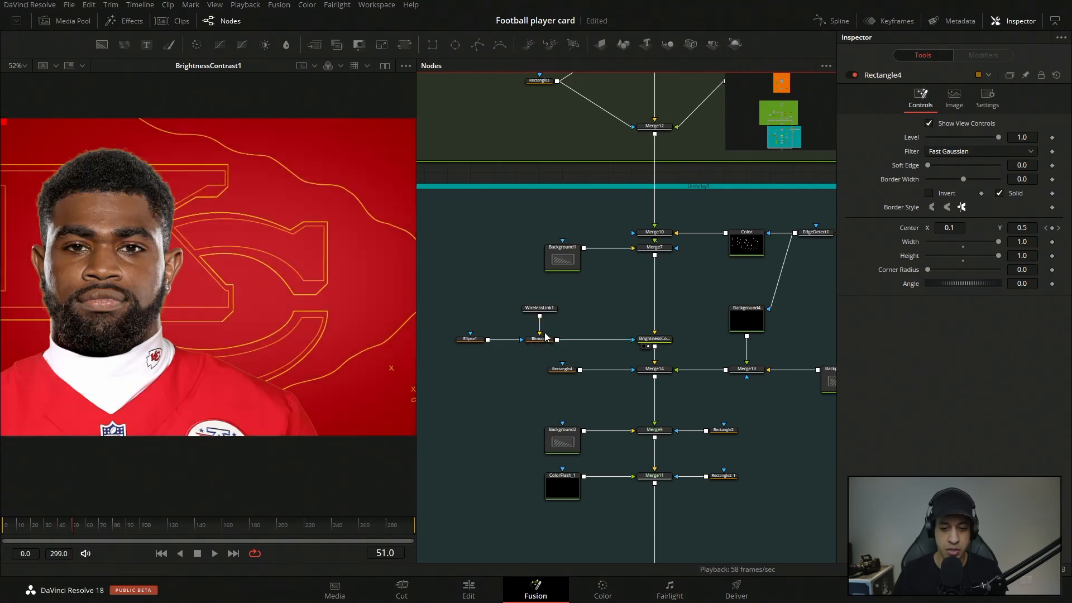
click(547, 316)
scroll(612, 199, up, 15)
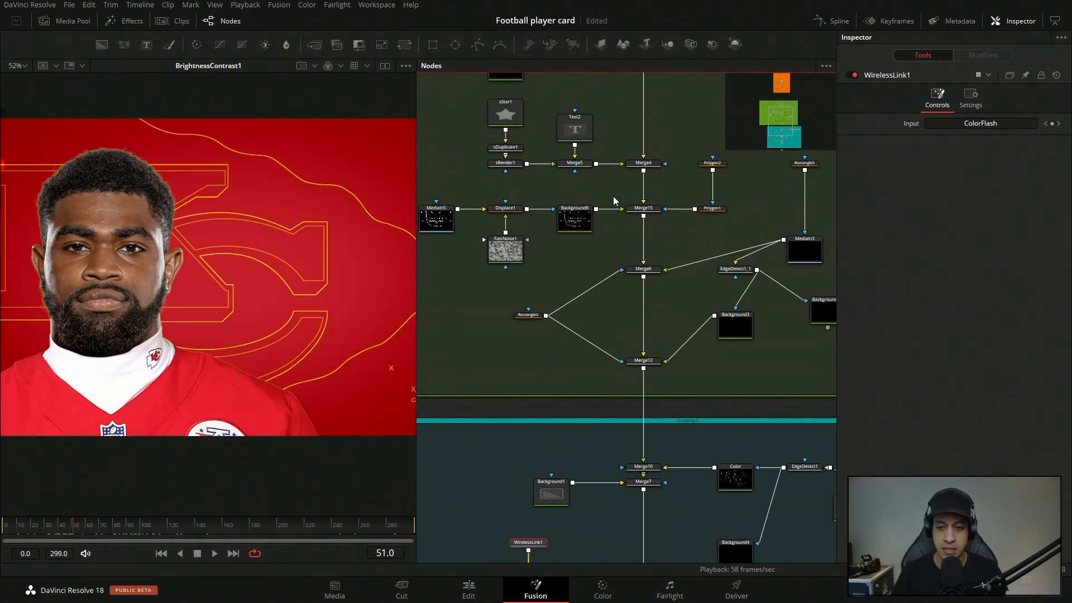
scroll(600, 238, up, 8)
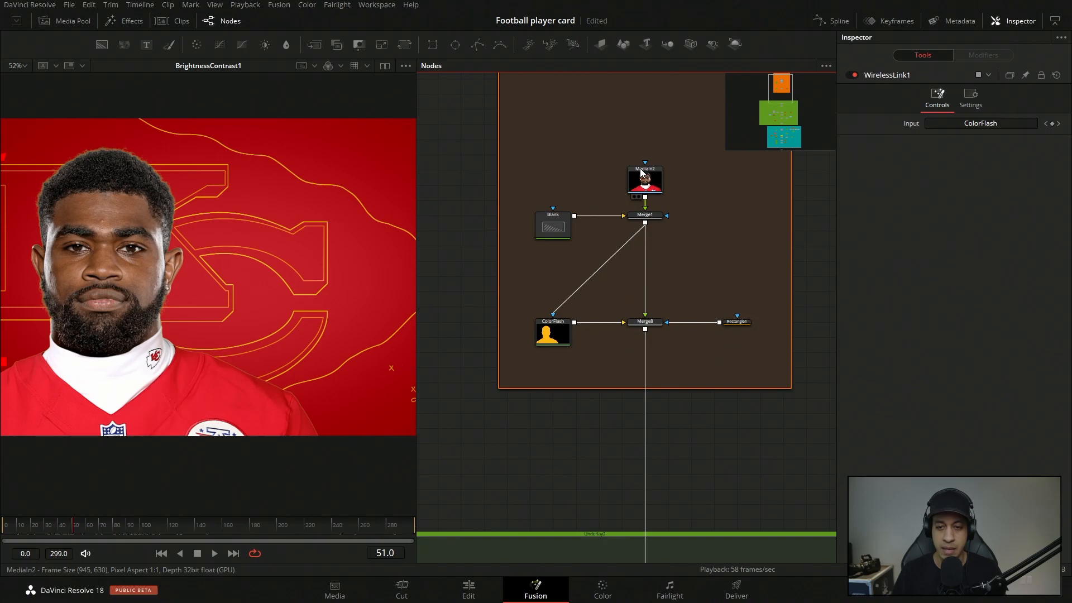
click(558, 342)
key(1)
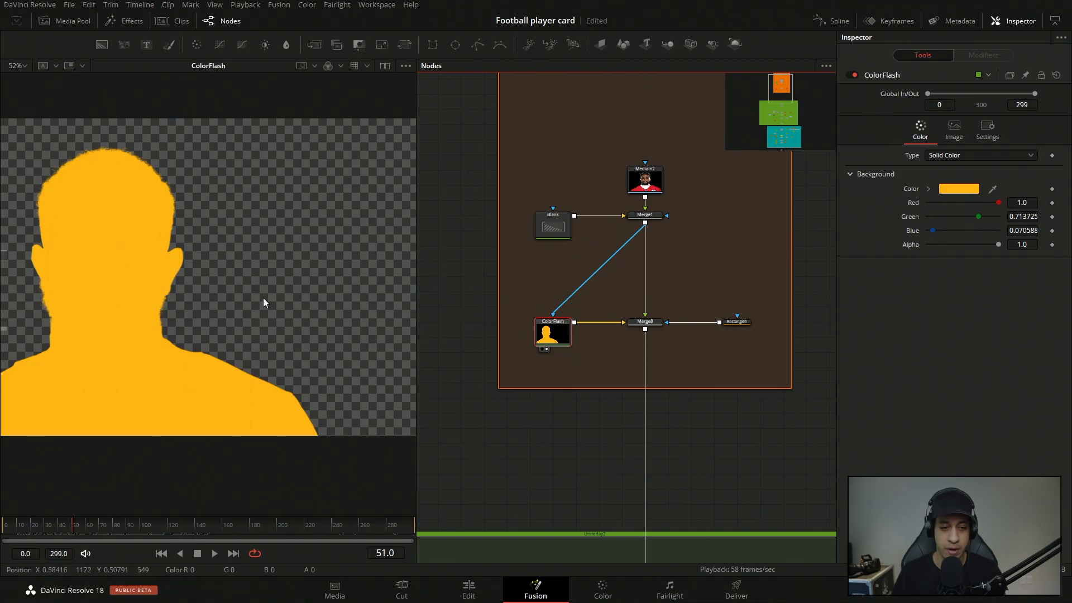
Load Bitmap1 in the viewer and inspect its mask settings along with those of the Ellipse1 mask feeding it.
drag(528, 499, 536, 199)
drag(561, 447, 590, 204)
click(580, 323)
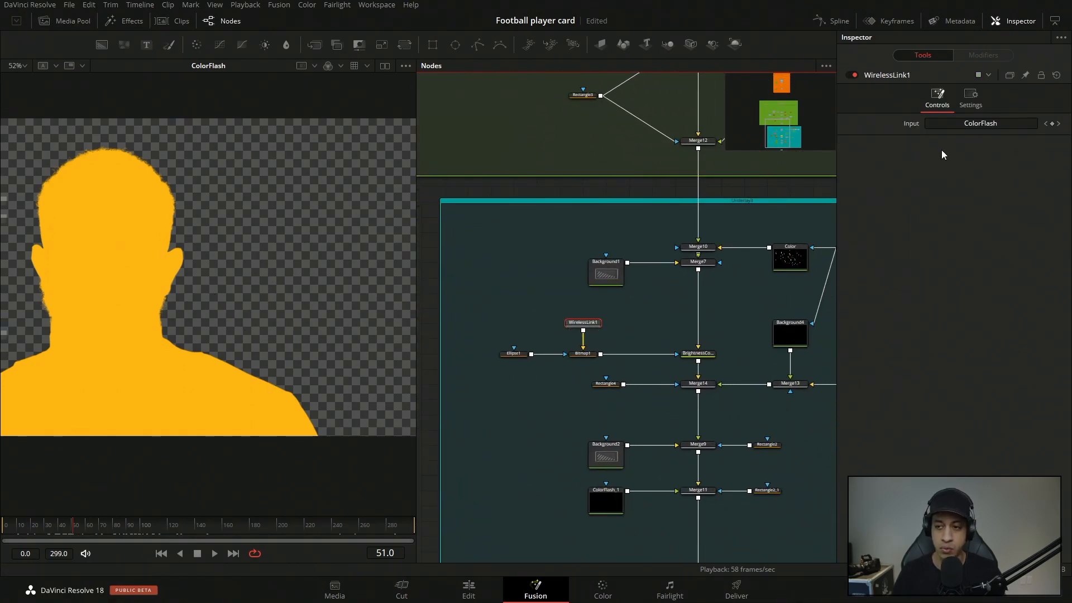
click(583, 353)
key(1)
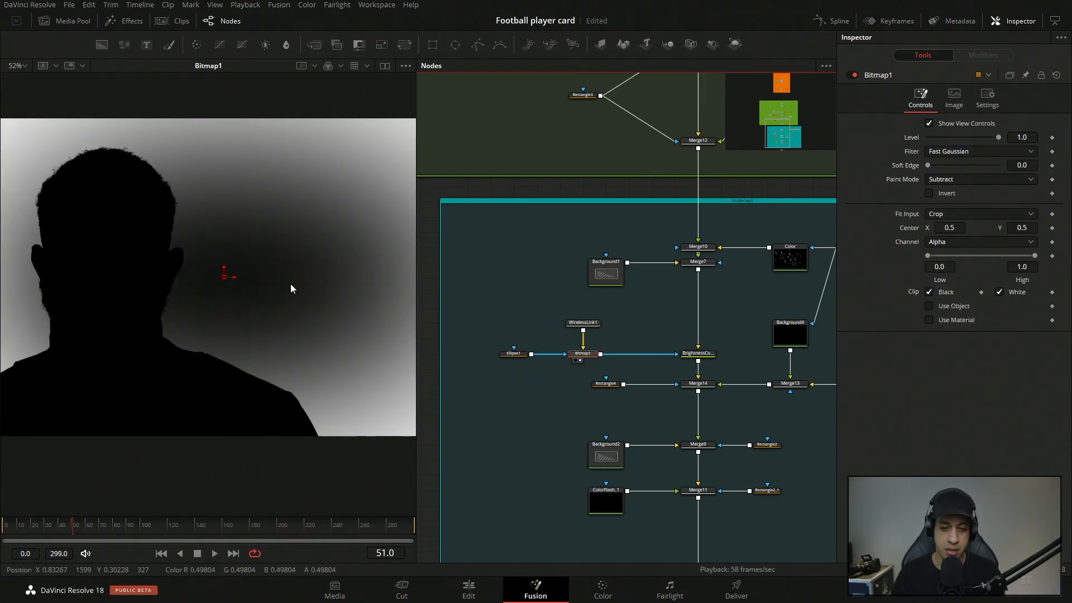
click(512, 353)
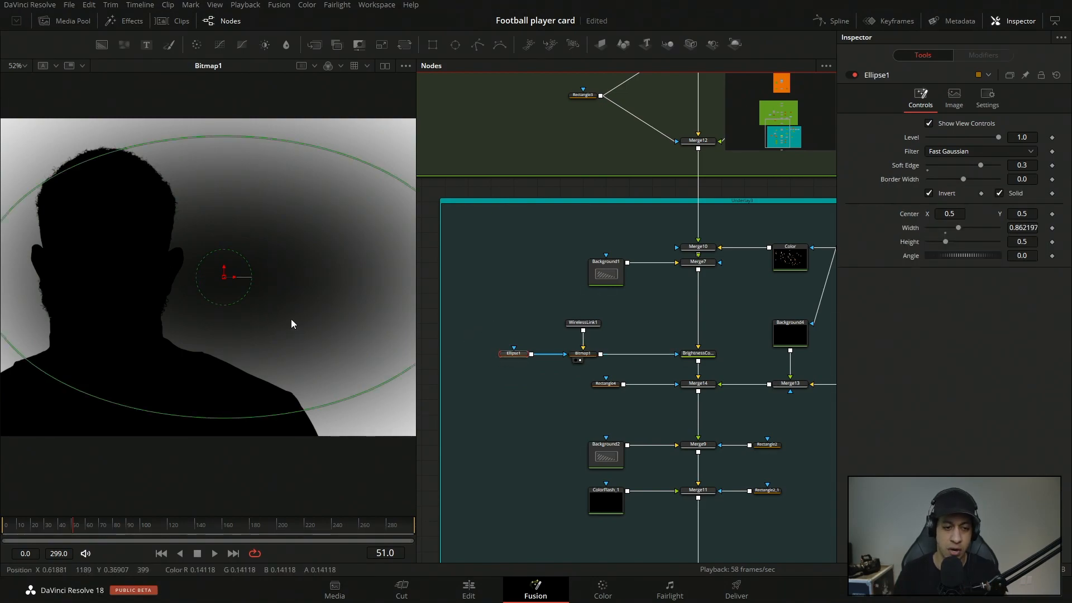
Load BrightnessContrast1 in the viewer to check the vignette result, and inspect the WirelessLink1 node again.
drag(700, 354, 201, 277)
scroll(313, 274, down, 5)
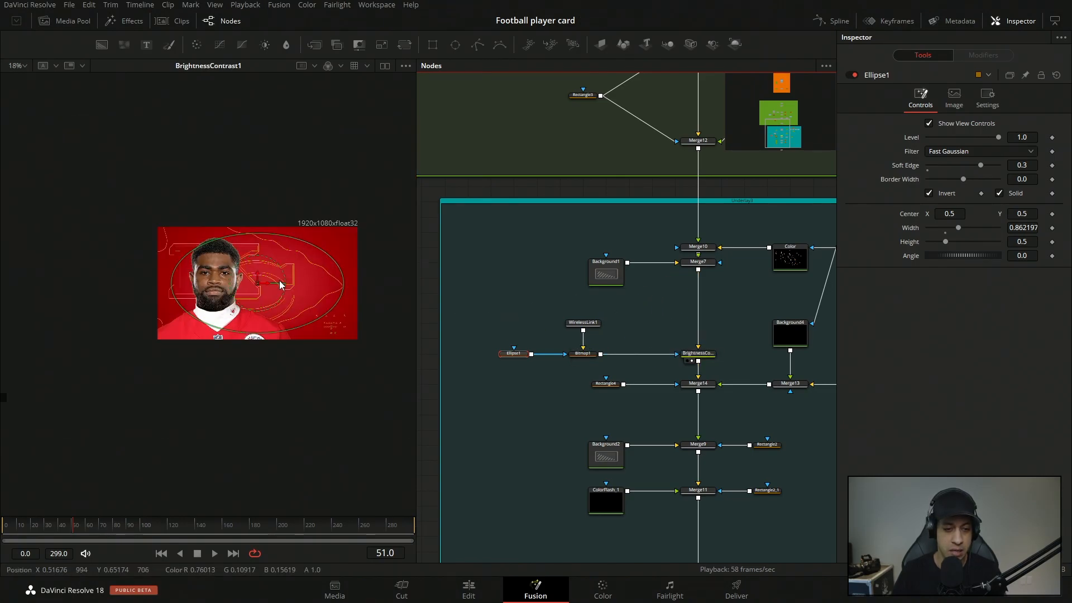
scroll(280, 284, up, 3)
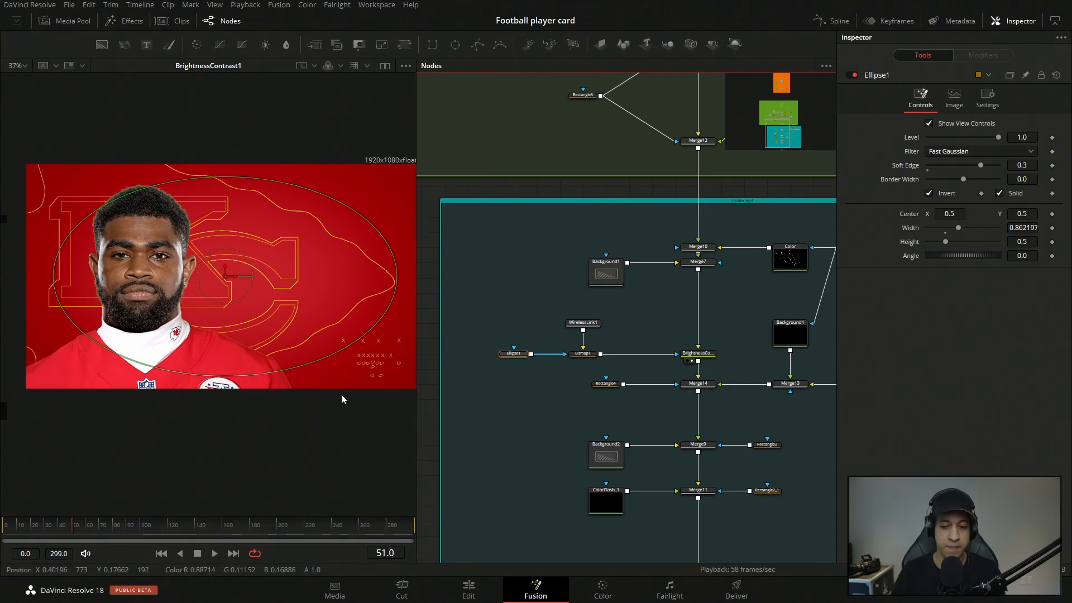
click(583, 324)
drag(584, 355, 309, 295)
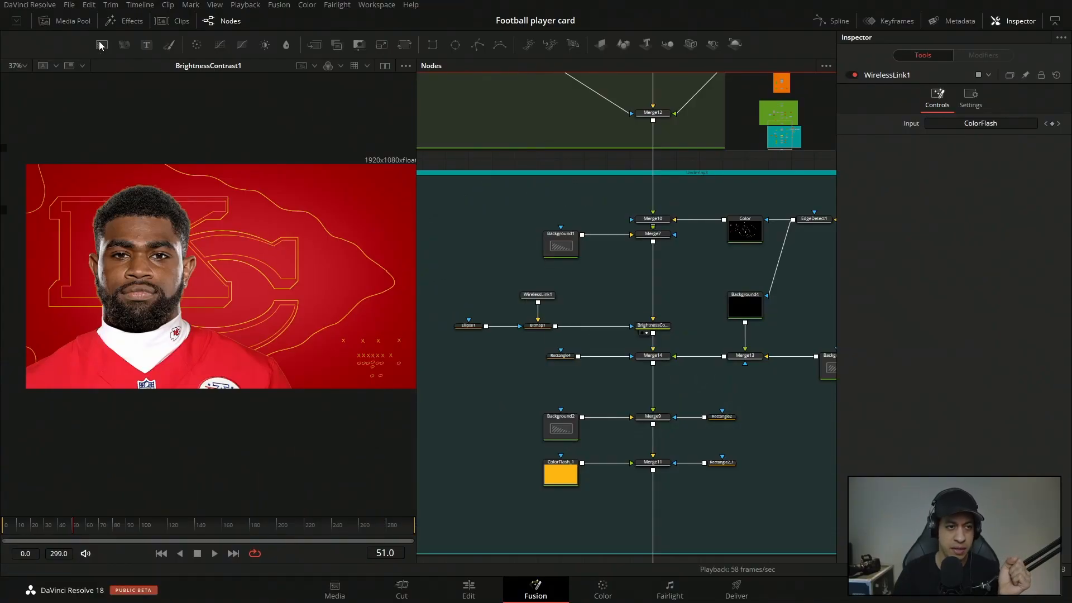
Add the kansas-city-chiefs-colors.png image beside the node tree and load it in the viewer.
click(73, 23)
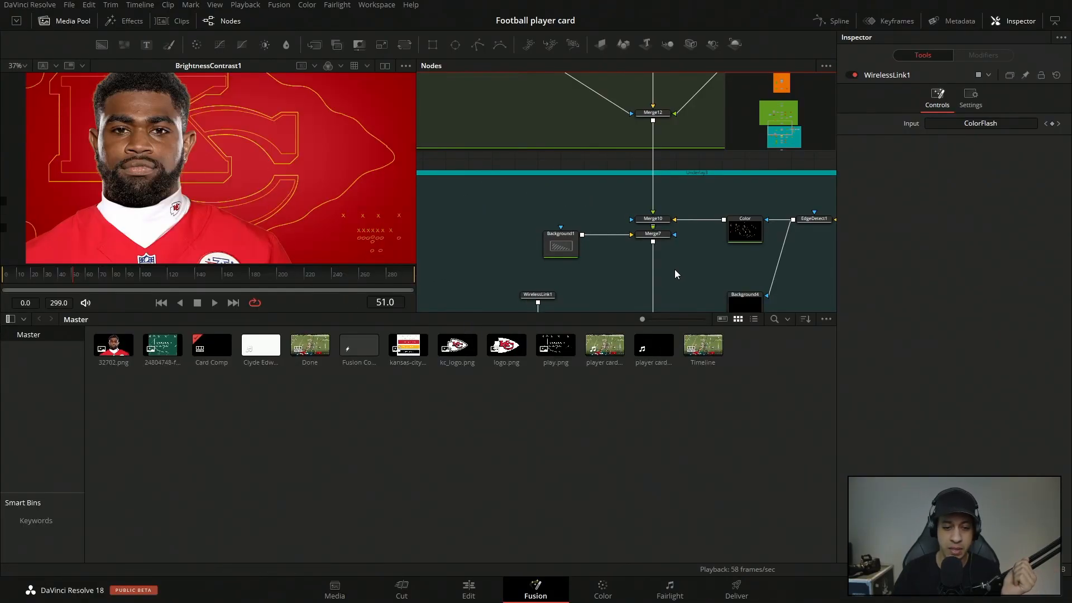
scroll(680, 234, right, 5)
scroll(685, 188, right, 5)
drag(407, 345, 605, 260)
click(46, 23)
click(570, 250)
key(2)
scroll(206, 283, up, 6)
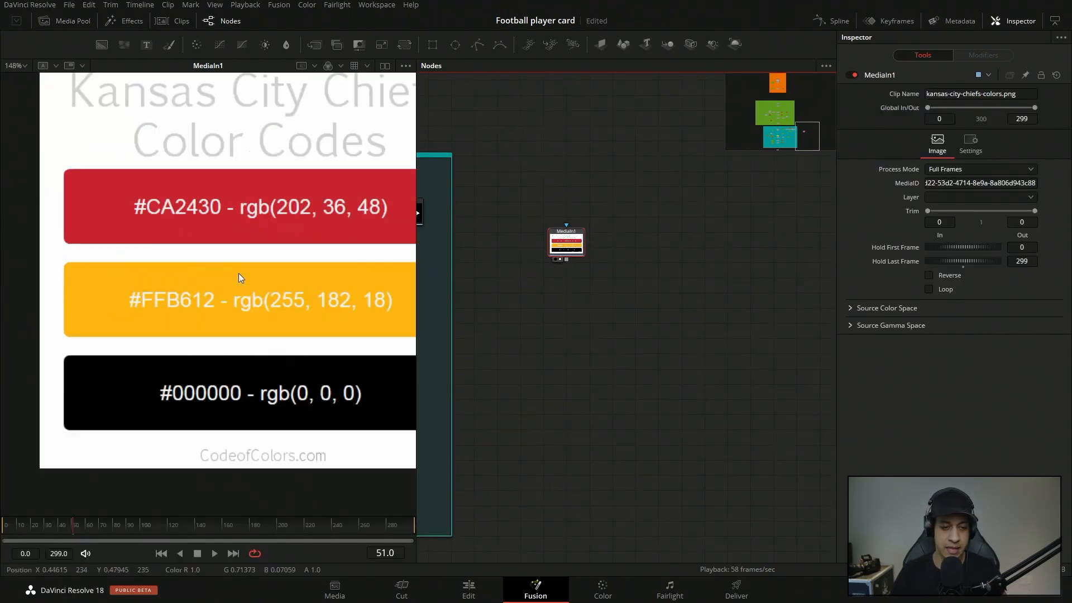
scroll(238, 273, down, 4)
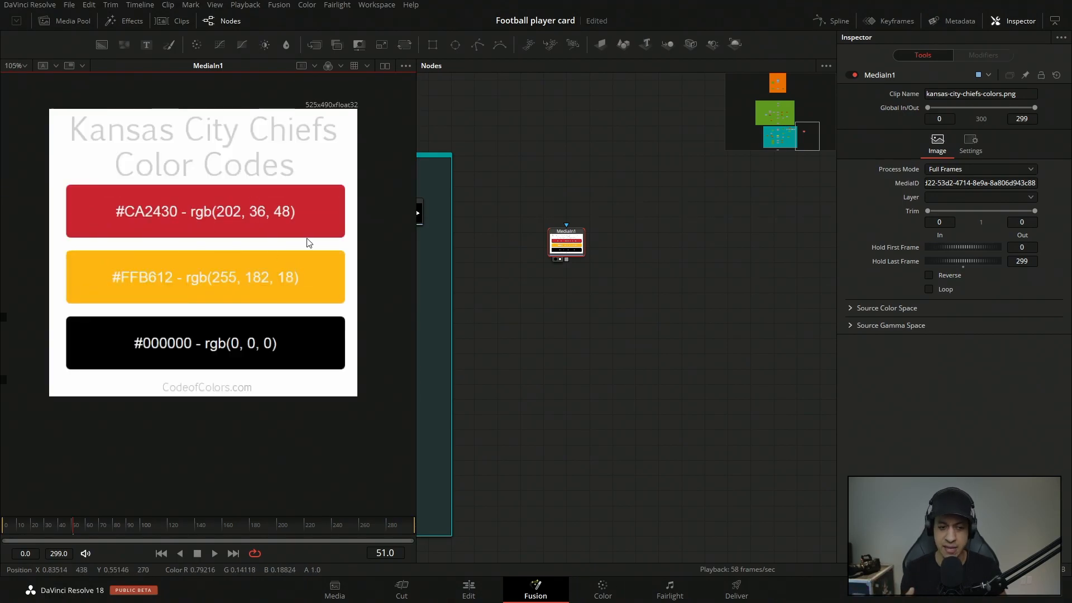
Add two Background nodes, sampling the red #CA2430 for one and the yellow #FFB612 for the other from the color-code image.
drag(102, 44, 596, 313)
scroll(595, 323, up, 1)
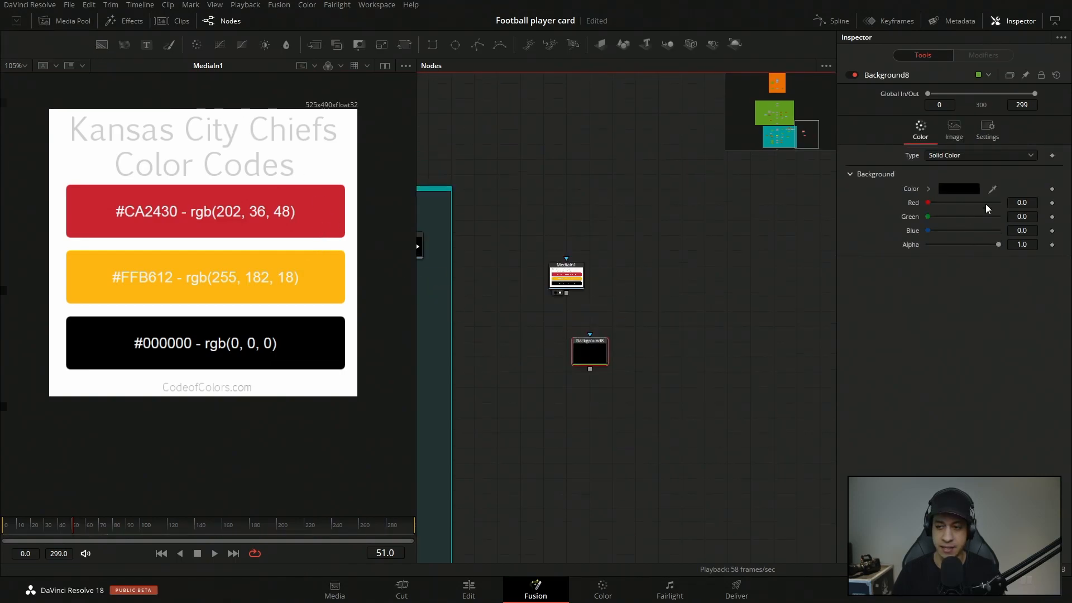
drag(993, 188, 341, 206)
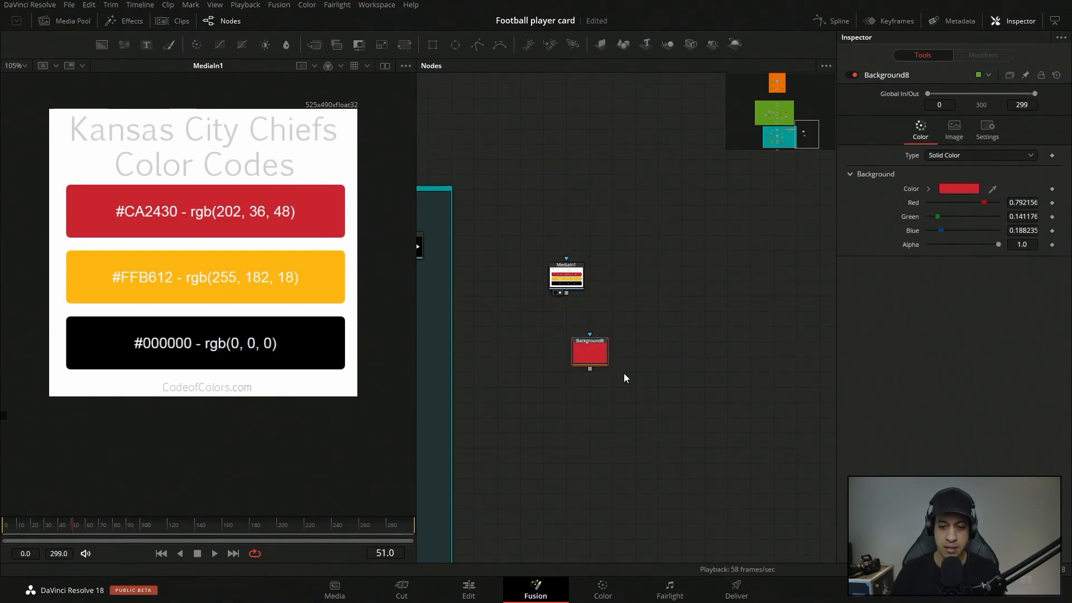
drag(100, 49, 682, 306)
drag(993, 188, 309, 263)
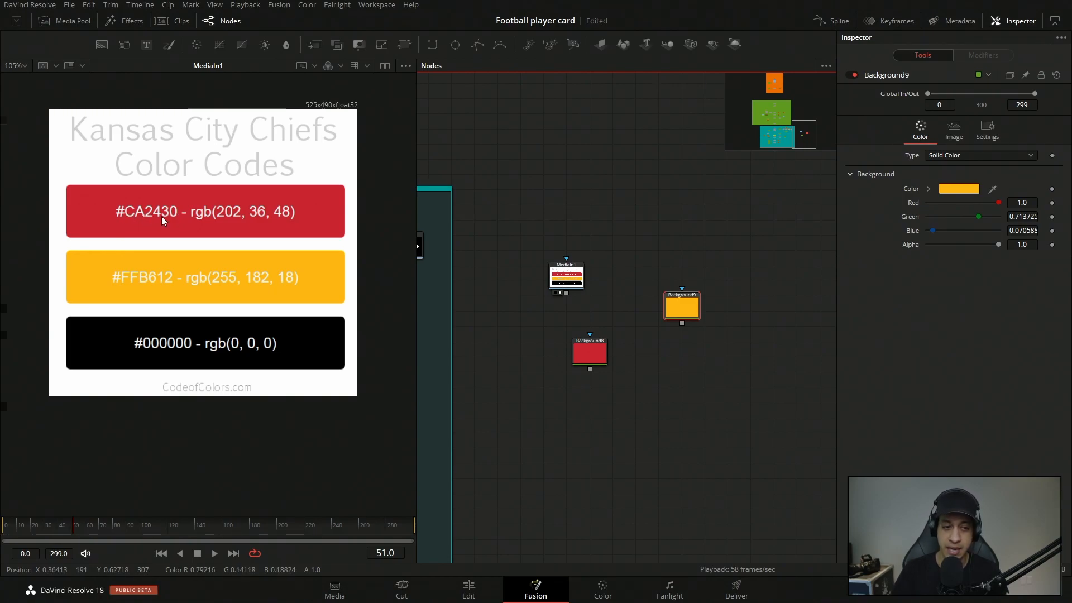
Examine the HTML hex code of the yellow Background node in its color picker and close the dialog.
click(974, 188)
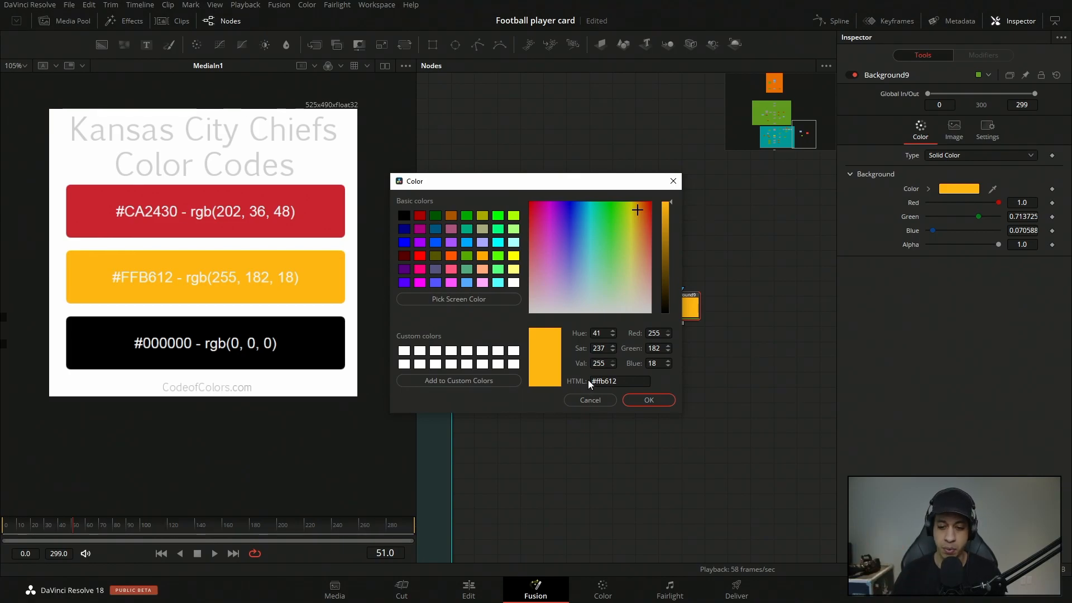
drag(590, 384, 630, 383)
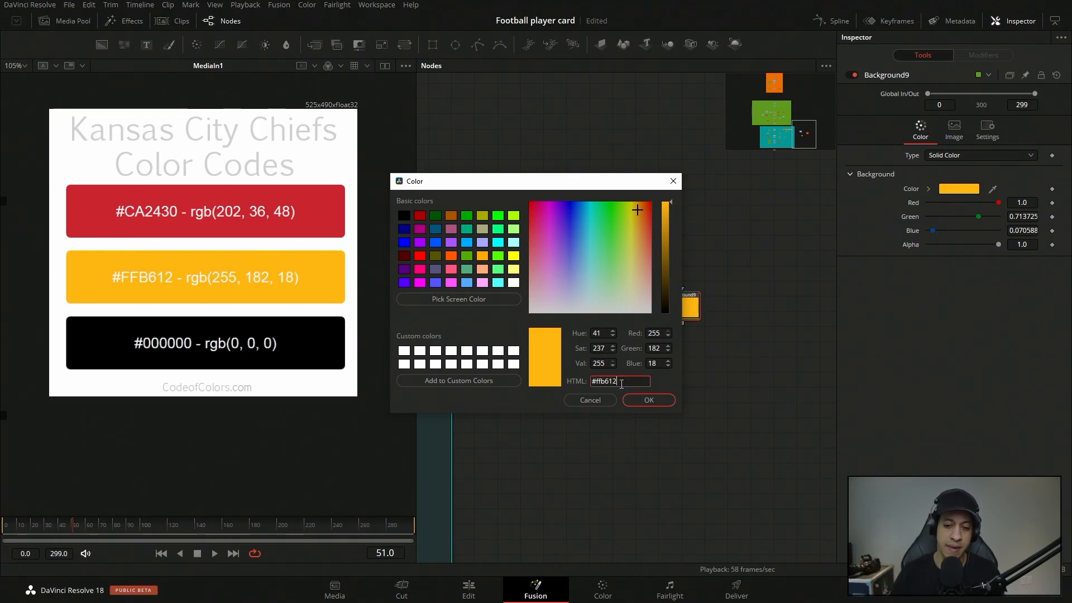
click(621, 386)
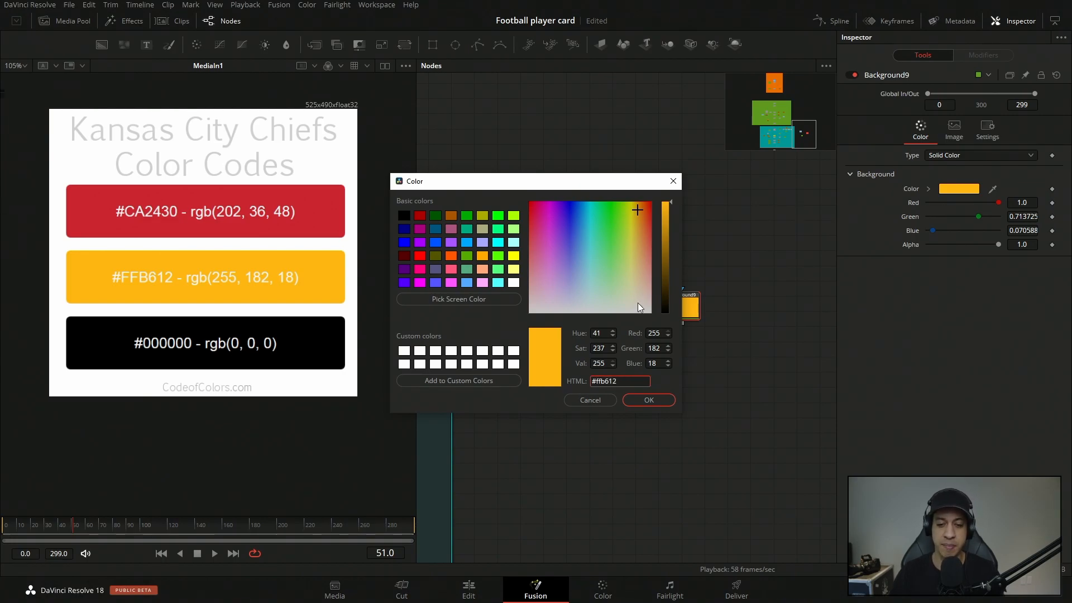
drag(516, 196, 513, 208)
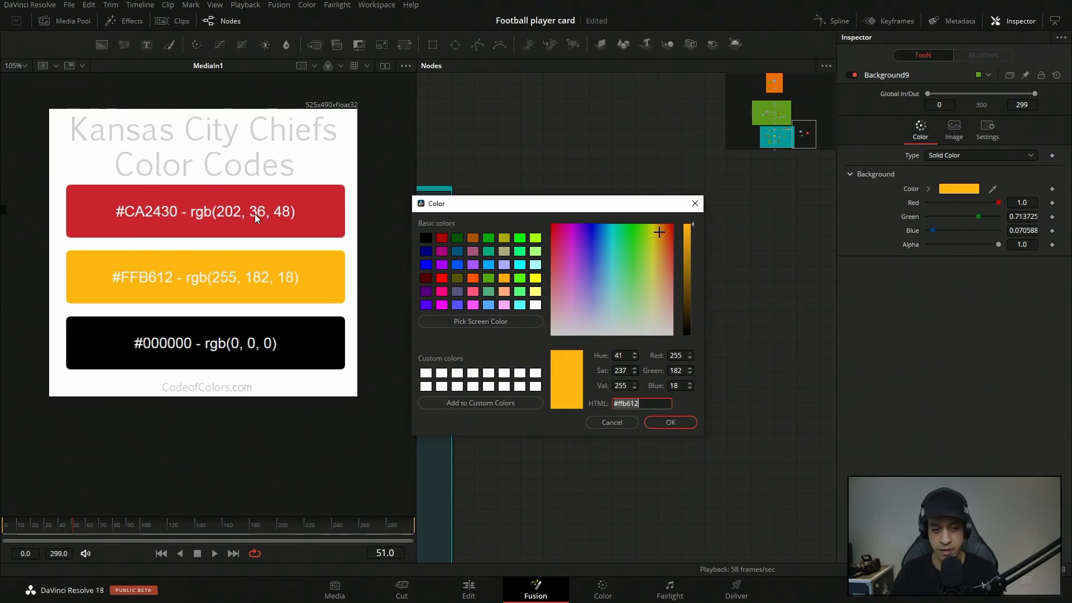
key(Return)
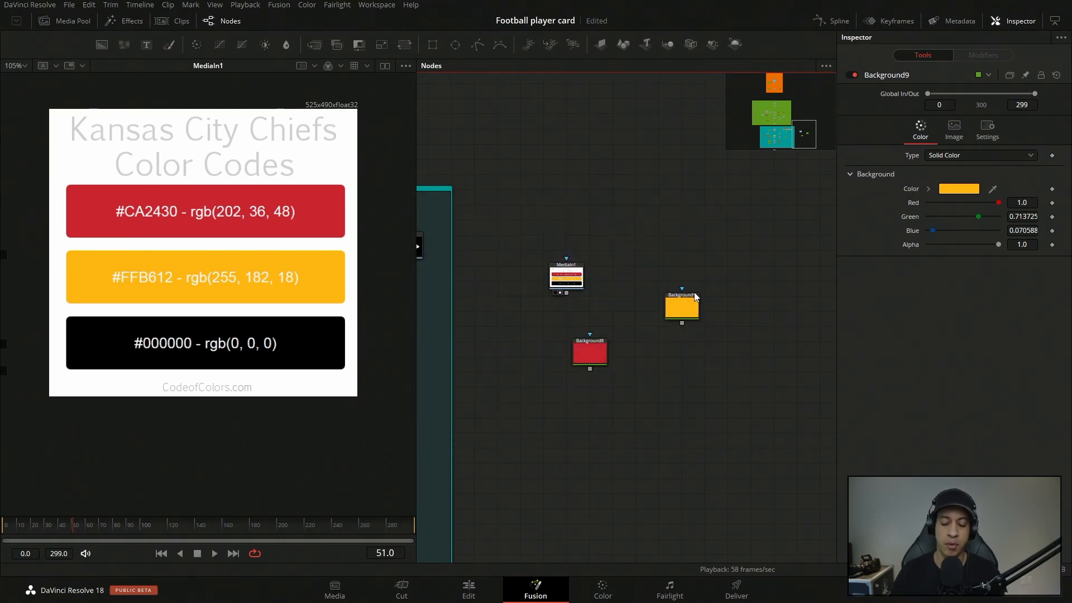
Align the yellow Background node beside the red one, and delete both together with the color-code image node.
drag(689, 305, 643, 351)
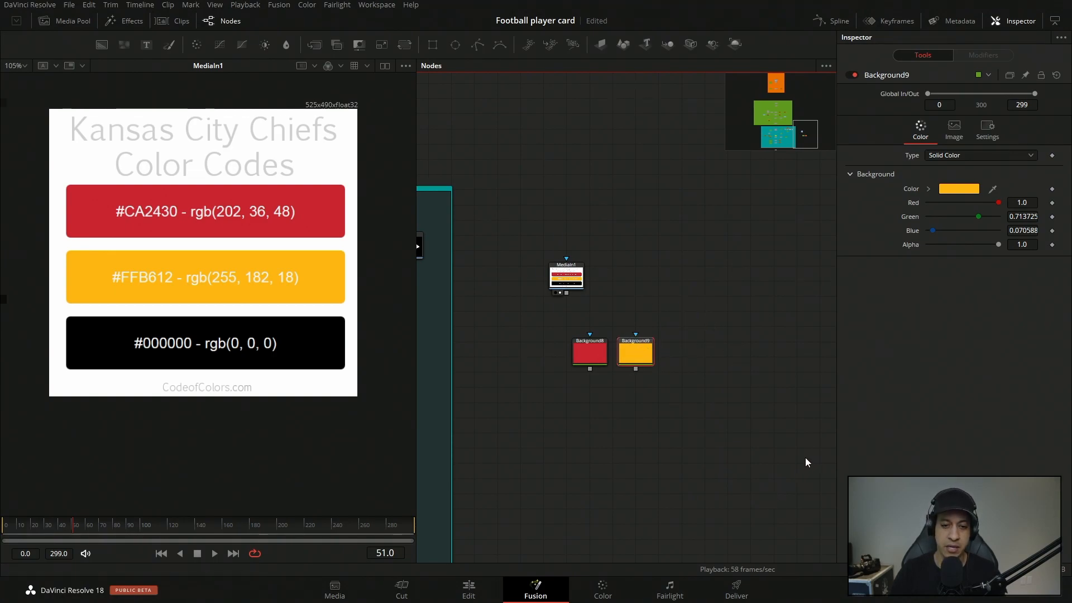
drag(729, 412, 522, 253)
key(Delete)
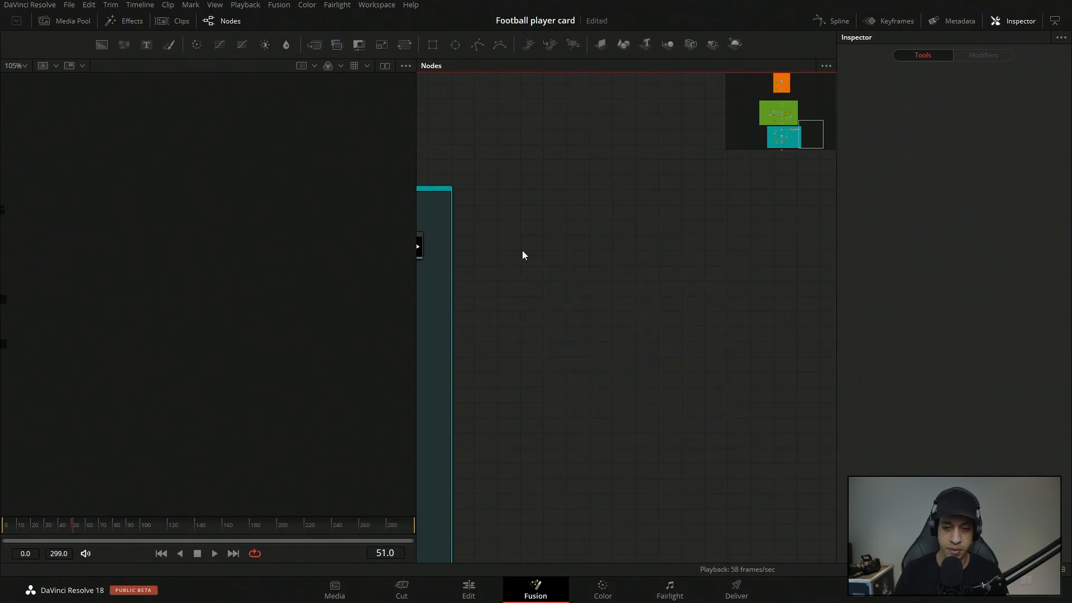
Return to the background section of the node tree and load BrightnessContrast1 in the viewer.
drag(482, 314, 591, 327)
scroll(600, 361, down, 3)
drag(629, 360, 759, 385)
scroll(542, 363, up, 3)
drag(535, 352, 641, 298)
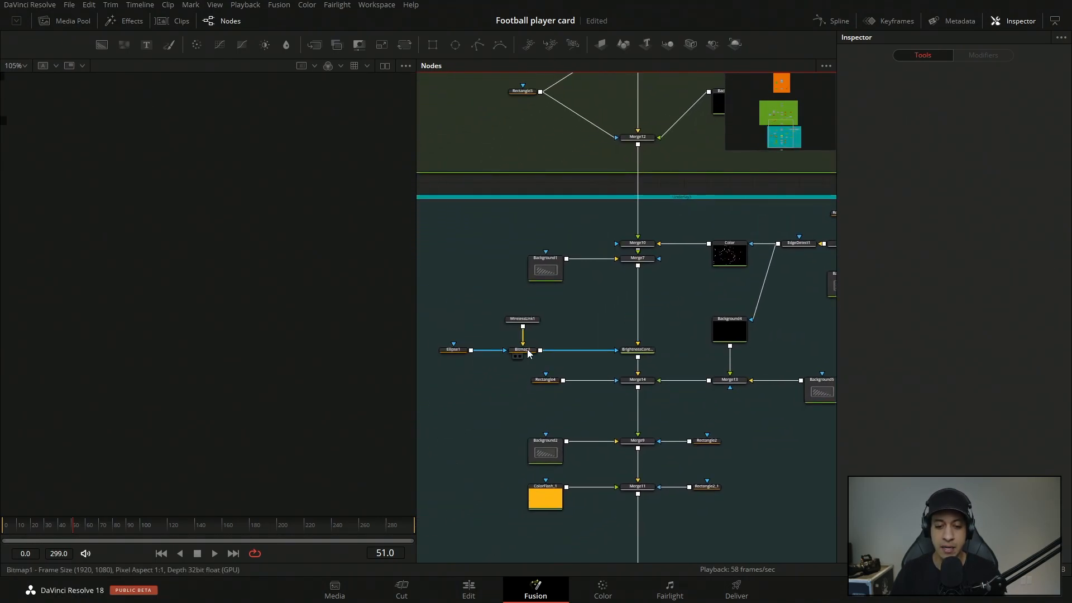
click(631, 357)
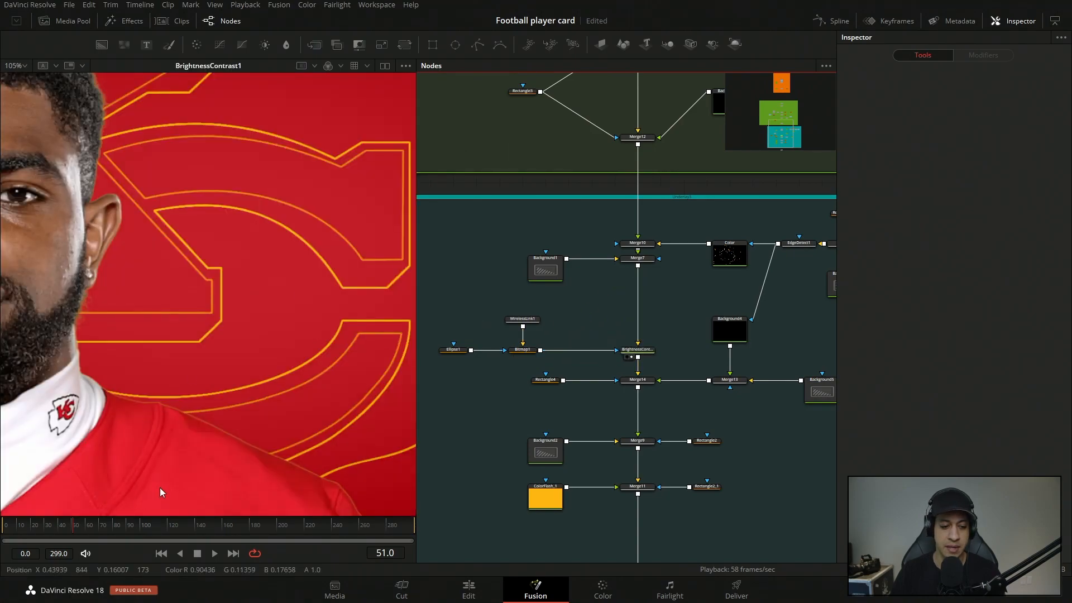
Compare the card background before and after the vignette by viewing Merge7 and then BrightnessContrast1.
drag(156, 493, 253, 360)
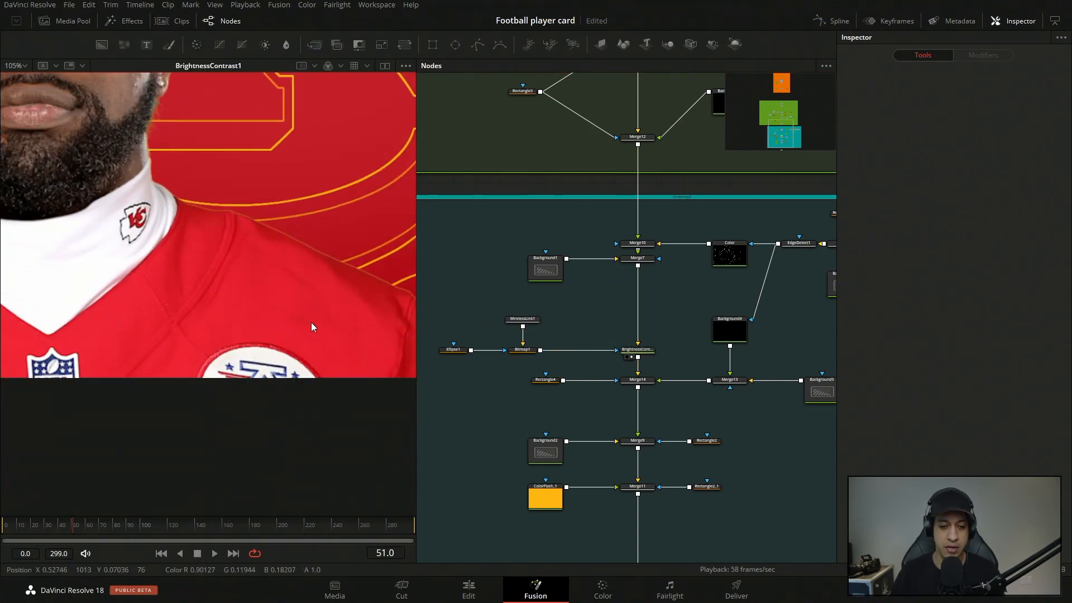
click(632, 265)
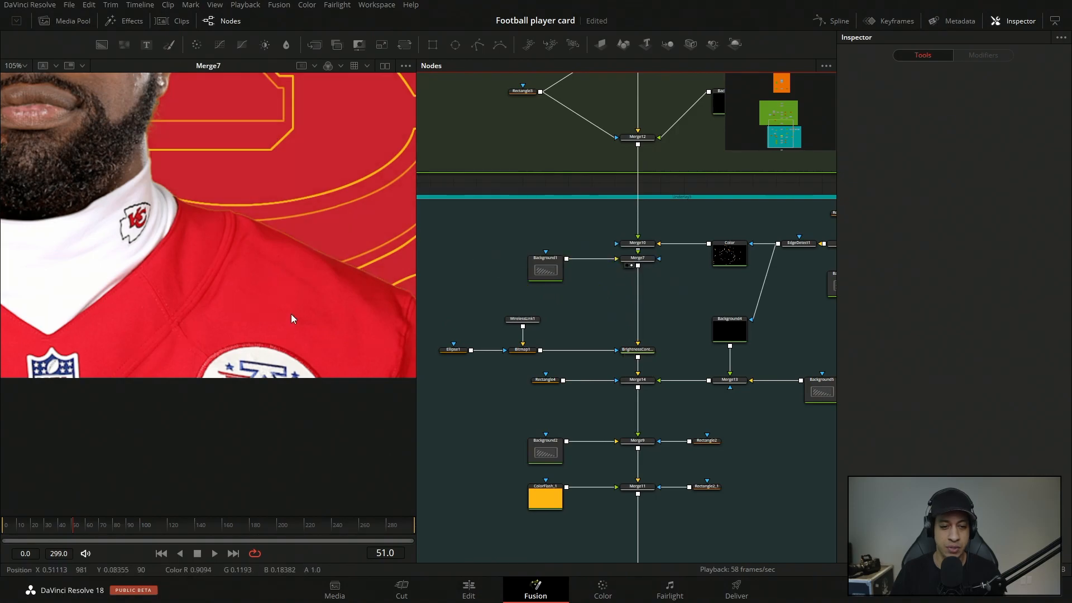
scroll(292, 319, down, 5)
drag(307, 296, 266, 262)
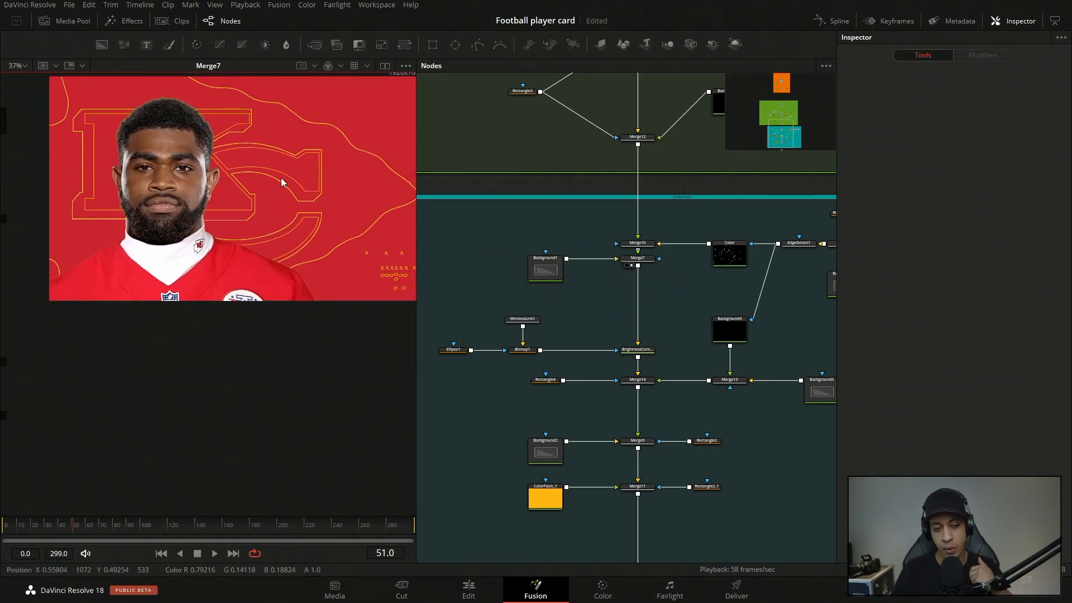
click(631, 357)
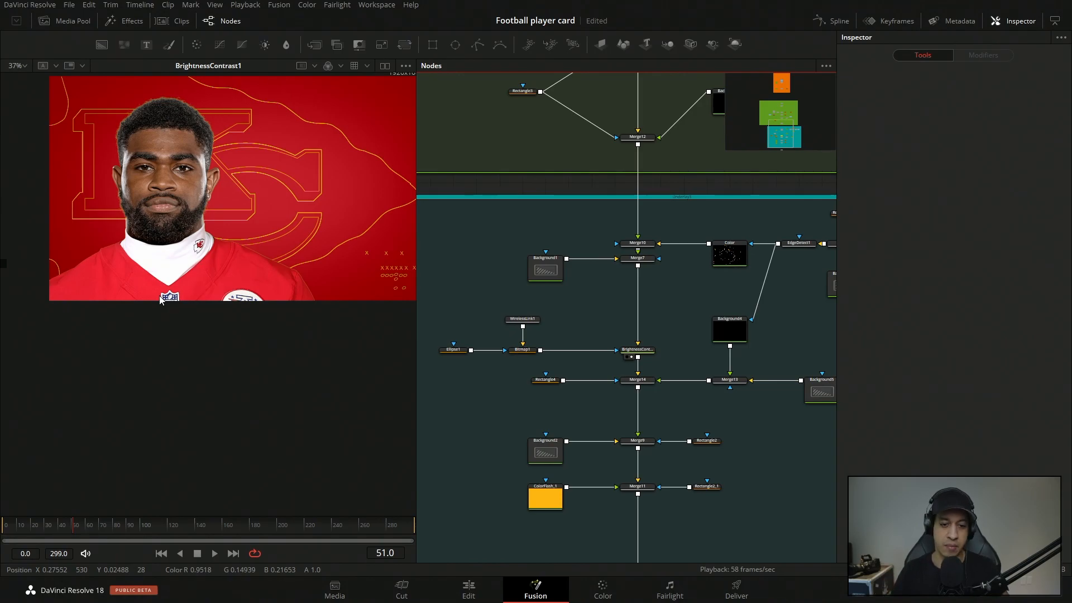
drag(335, 193, 297, 244)
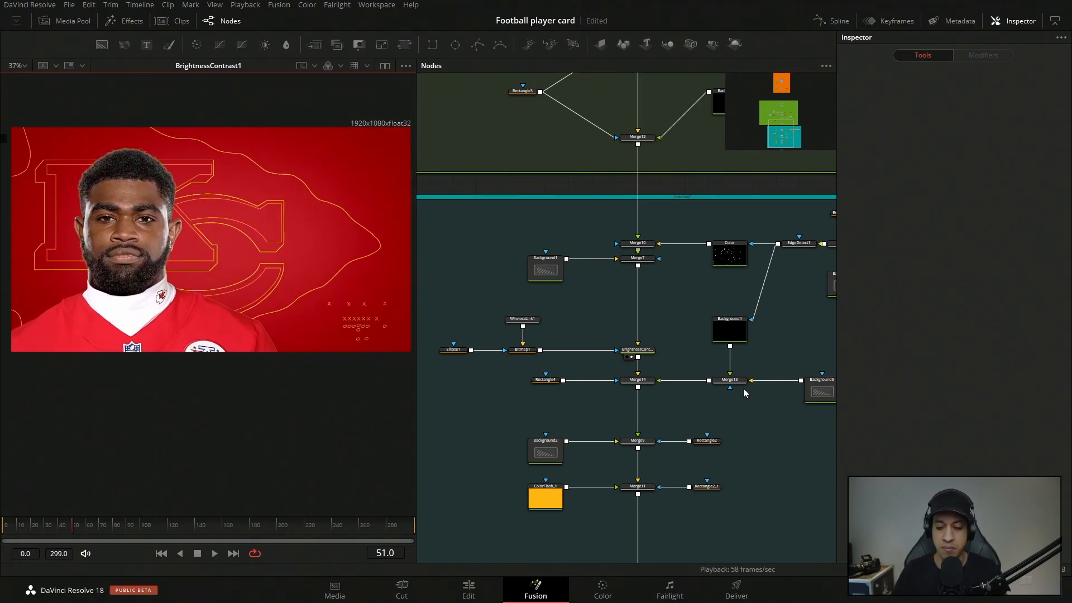
View Merge11 at frame 6 with Rectangle2 selected to examine the transparent area beside the wipe.
scroll(651, 454, down, 5)
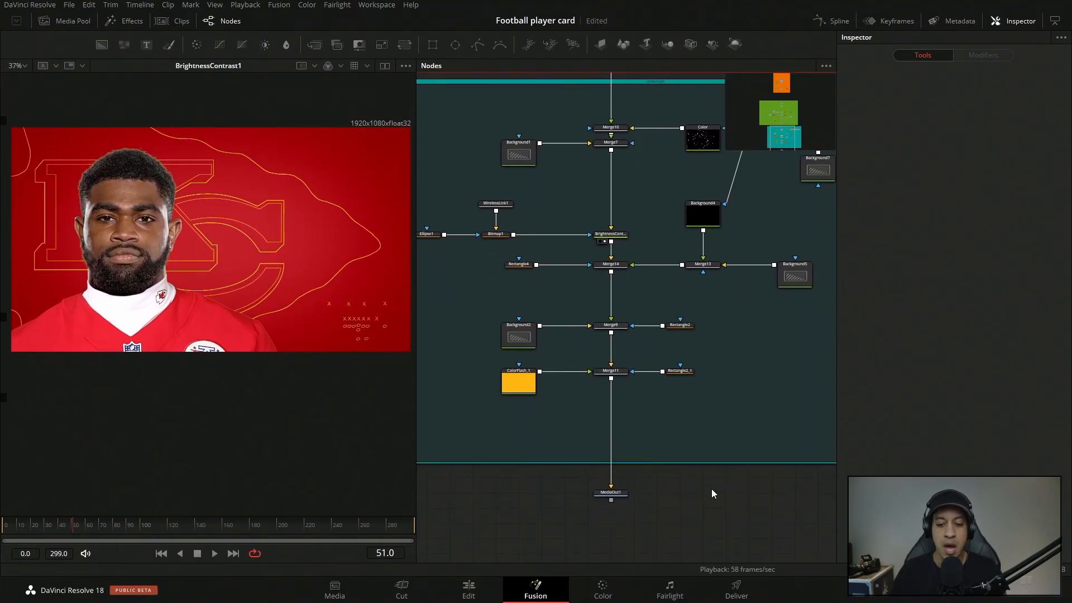
scroll(699, 503, down, 1)
click(595, 476)
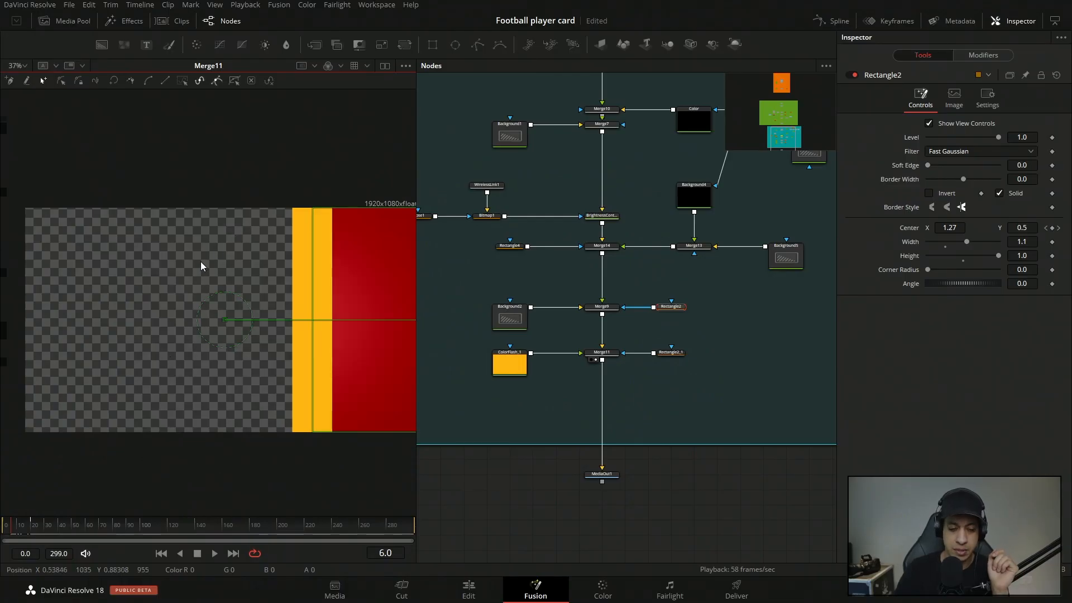
drag(285, 375, 306, 349)
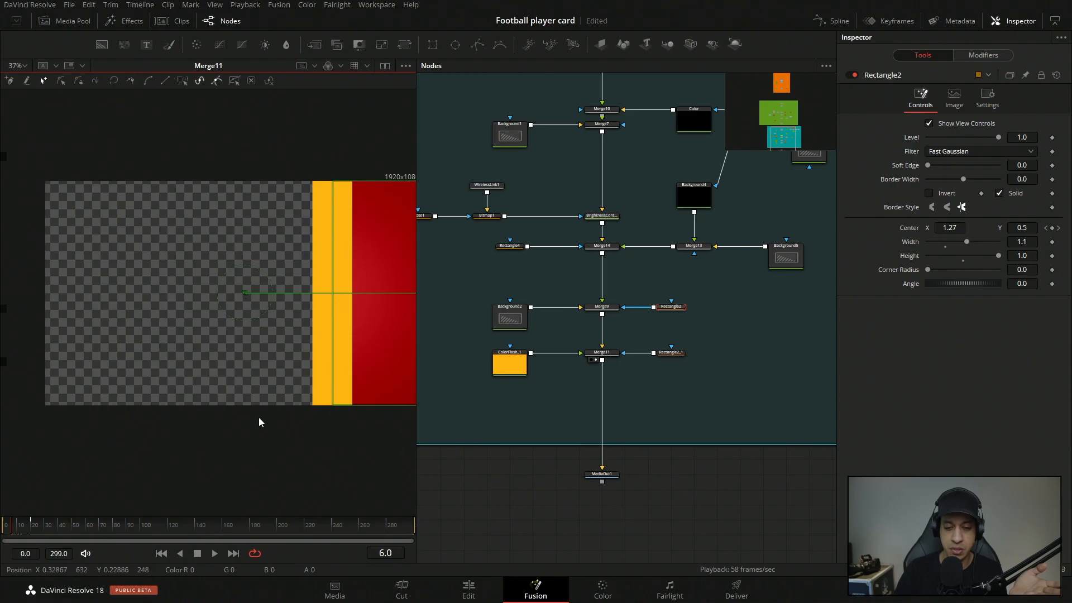
Go to the Deliver page and set the render format of the Card Comp timeline to QuickTime.
click(481, 599)
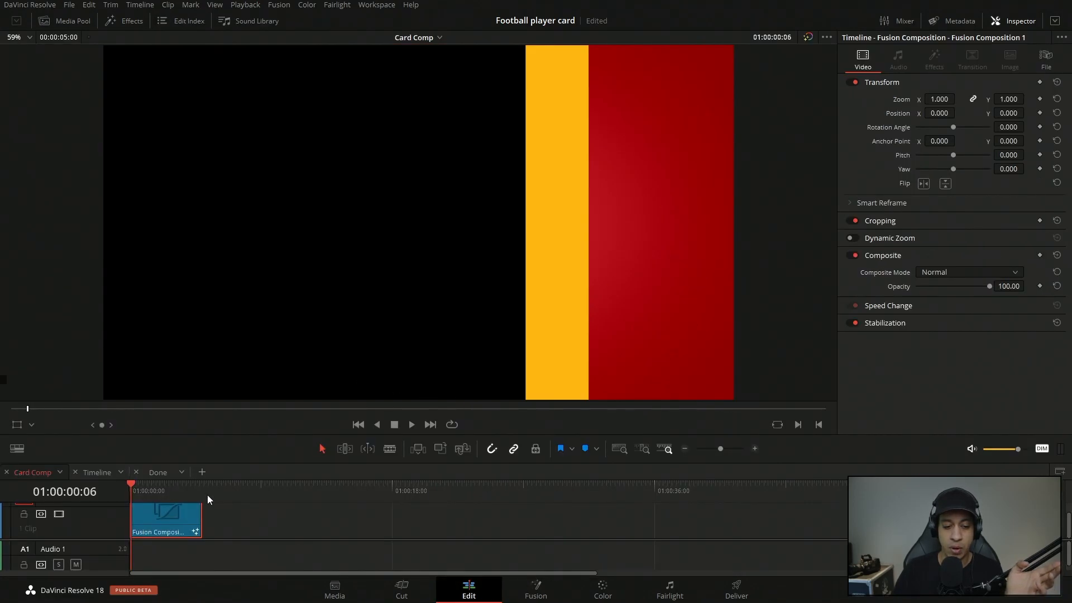
click(736, 593)
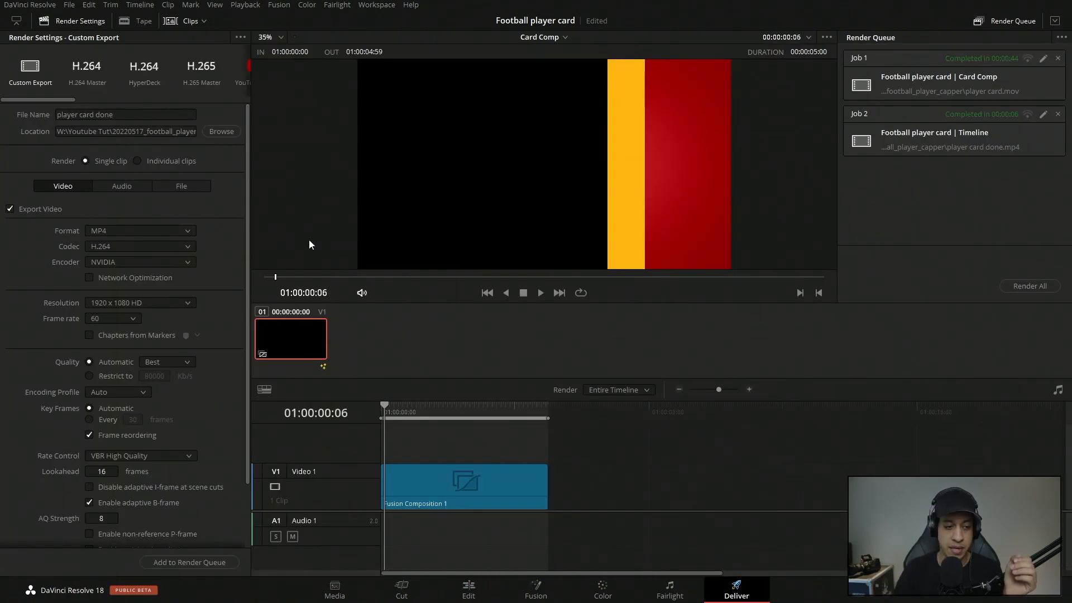
click(133, 232)
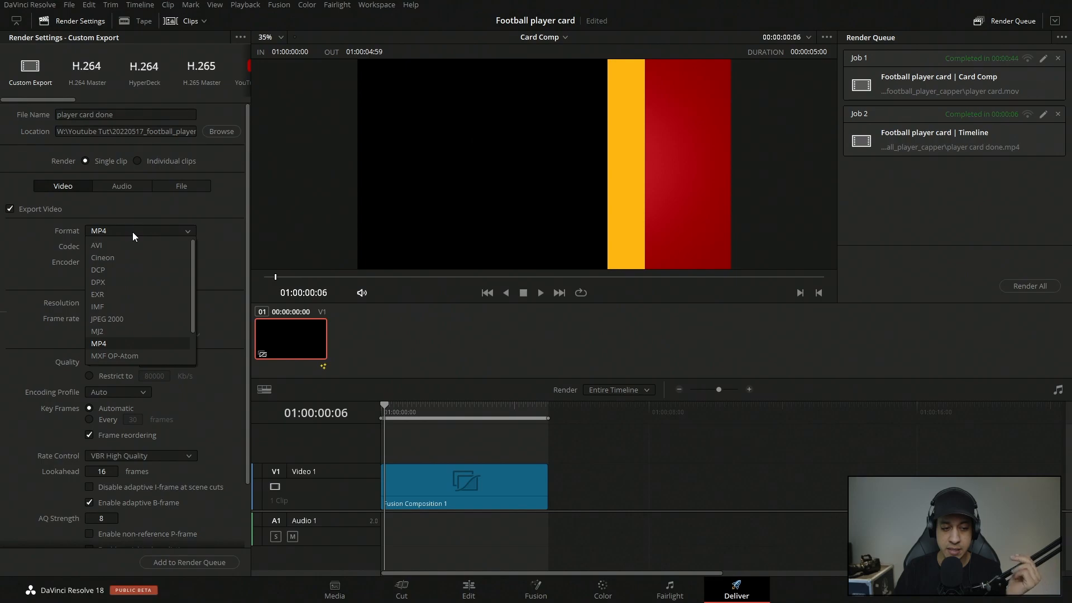
drag(192, 265, 194, 305)
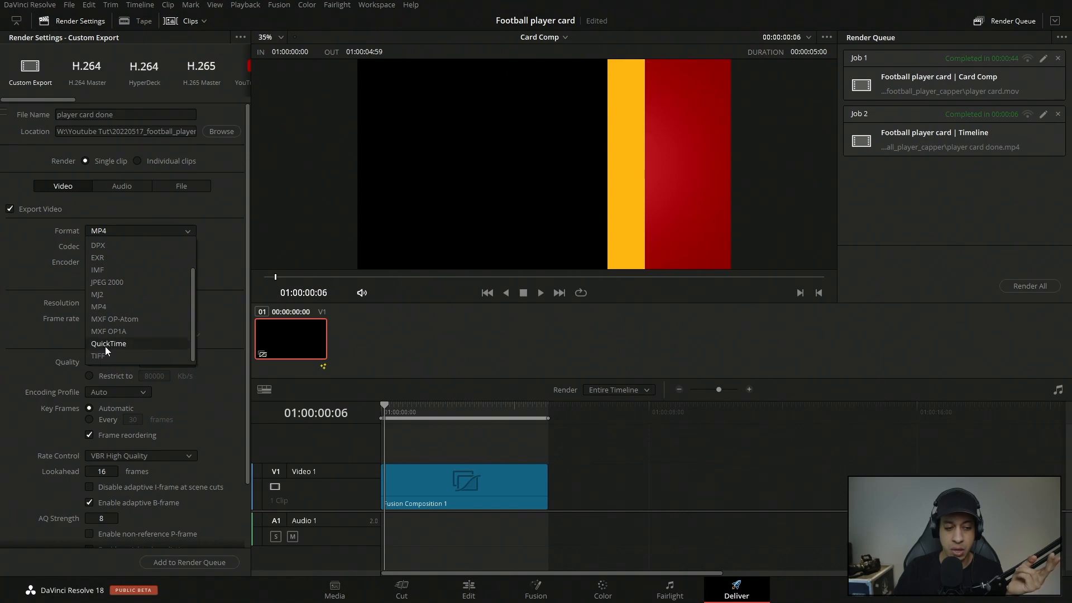
click(108, 344)
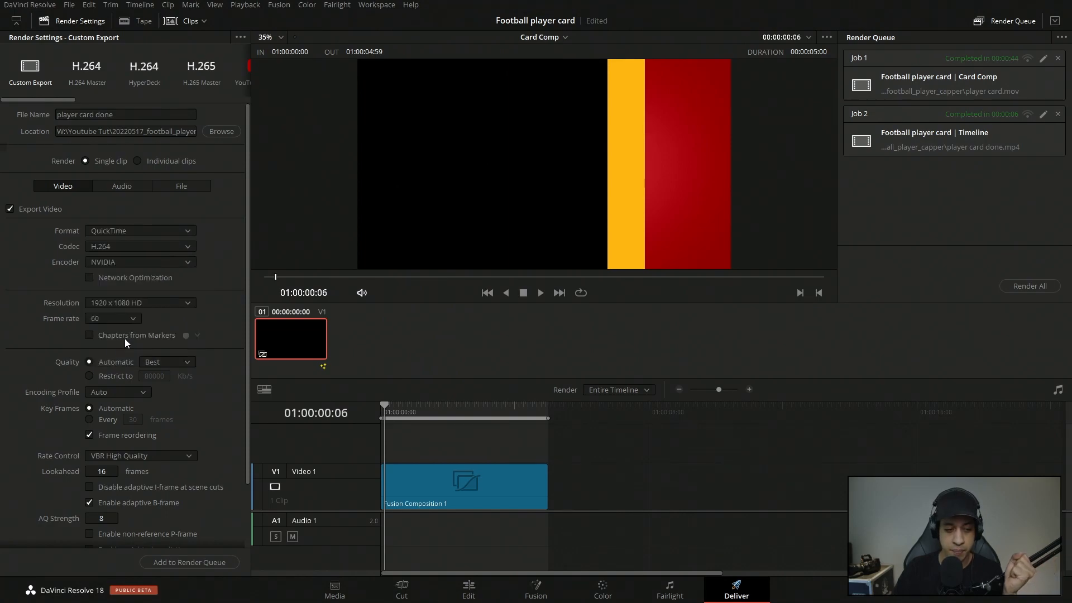
Set the render codec to GoPro CineForm with the RGB 16-bit type.
click(136, 247)
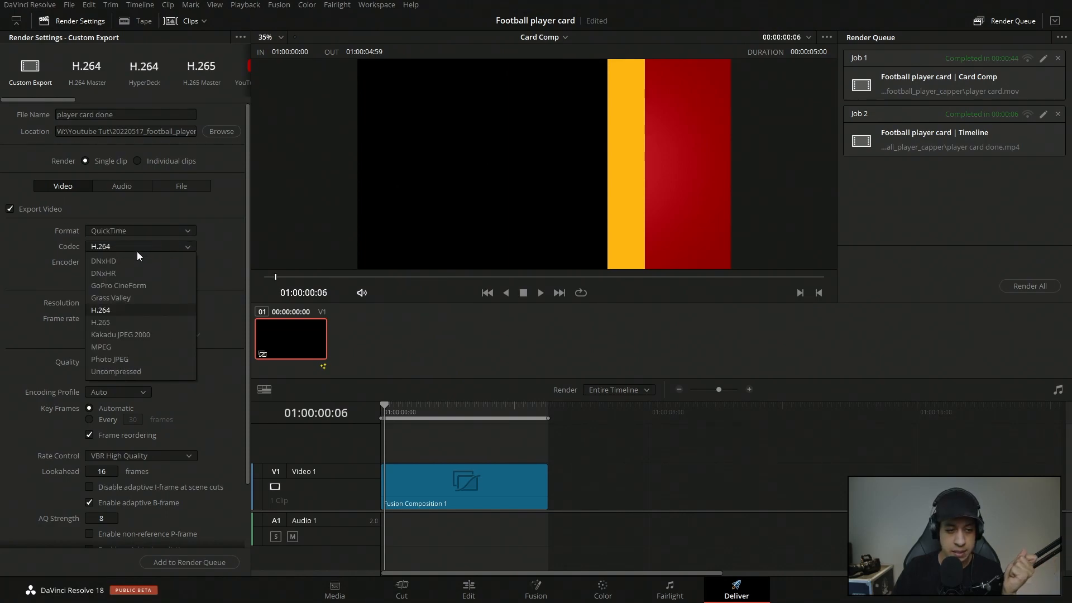
click(134, 288)
click(160, 259)
click(130, 276)
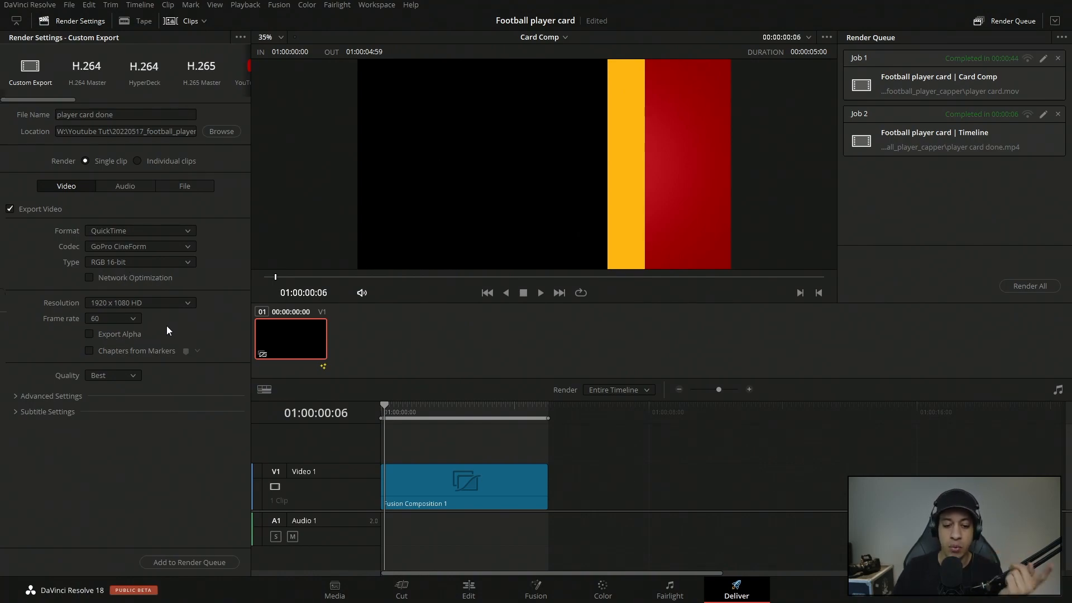
Return to the Edit page, open the timeline named Timeline, and move the playhead to the start of the player card clip.
click(469, 589)
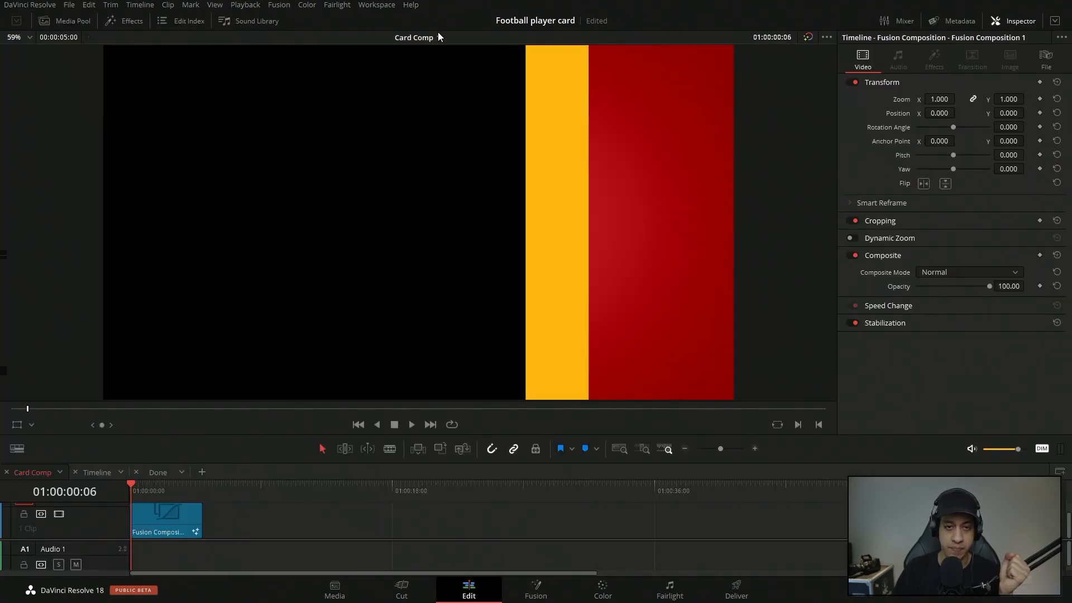
click(99, 472)
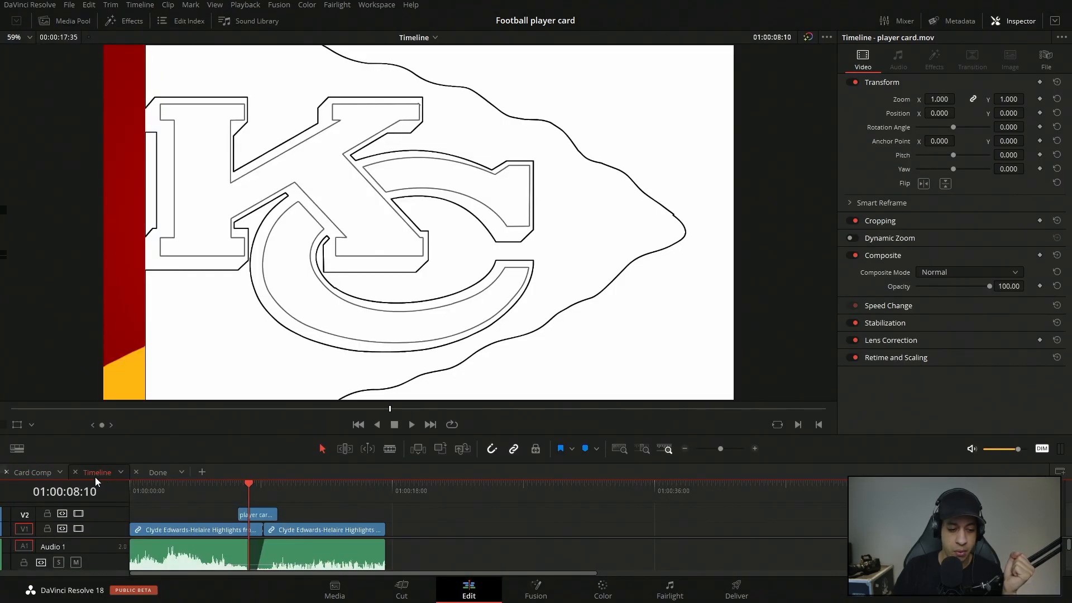
drag(249, 491, 239, 445)
Examine frame by frame how the player card's opening wipe covers the highlight footage.
key(Right)
key(Right)
key(Right)
key(Right)
key(Right)
key(Right)
key(Right)
key(Right)
key(Right)
key(Right)
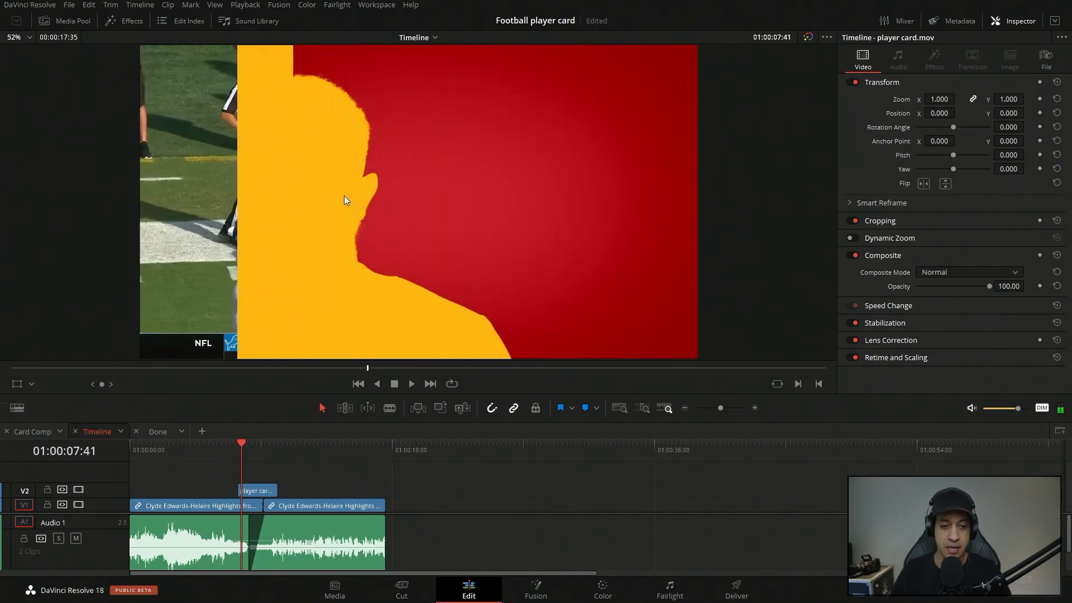
key(Right)
key(Right)
key(Right)
key(Right)
key(Right)
key(Right)
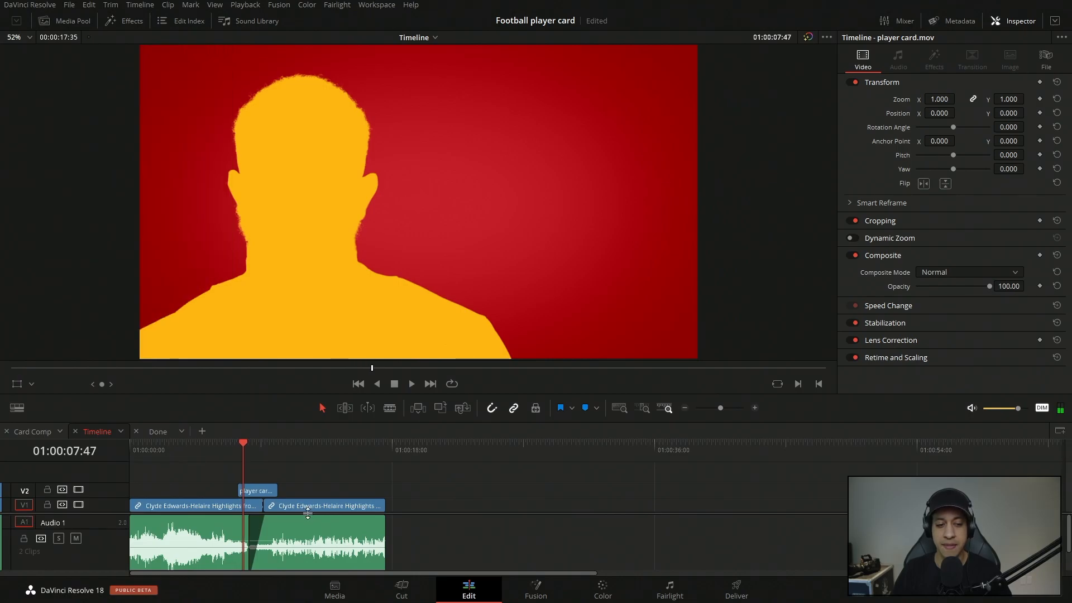
key(Right)
key(Right)
key(Right)
key(Right)
key(Right)
key(Right)
key(Right)
key(Right)
key(Right)
key(Right)
key(Right)
key(Right)
key(Right)
key(Right)
key(Right)
key(Right)
key(Right)
key(Right)
key(Right)
key(Right)
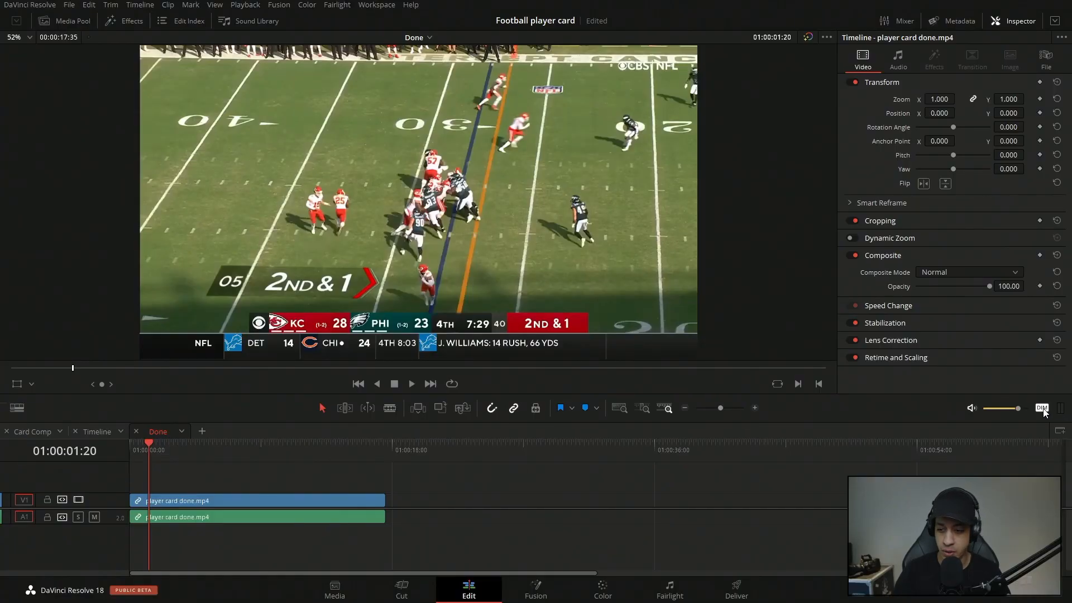
Play the finished player card video in the Done timeline.
click(412, 384)
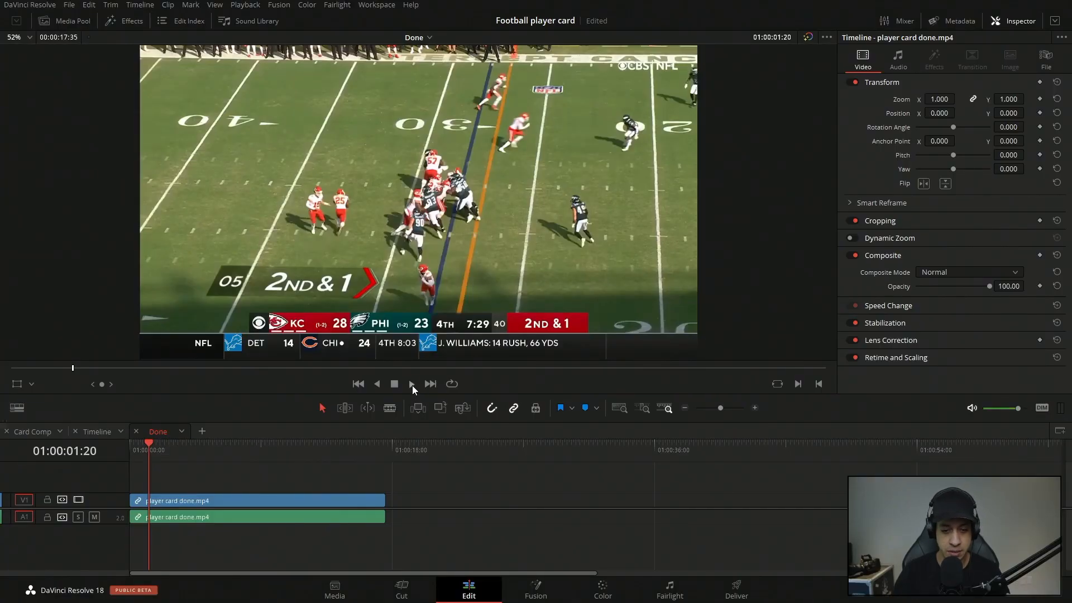